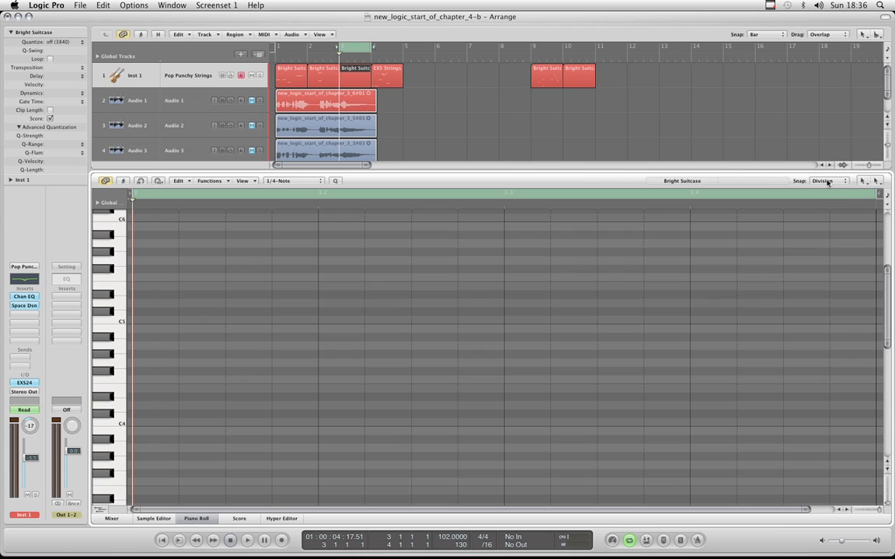
Step: Compare the snap choices in the Piano Roll and Arrange area, and set the Piano Roll's snap value to Ticks
click(578, 179)
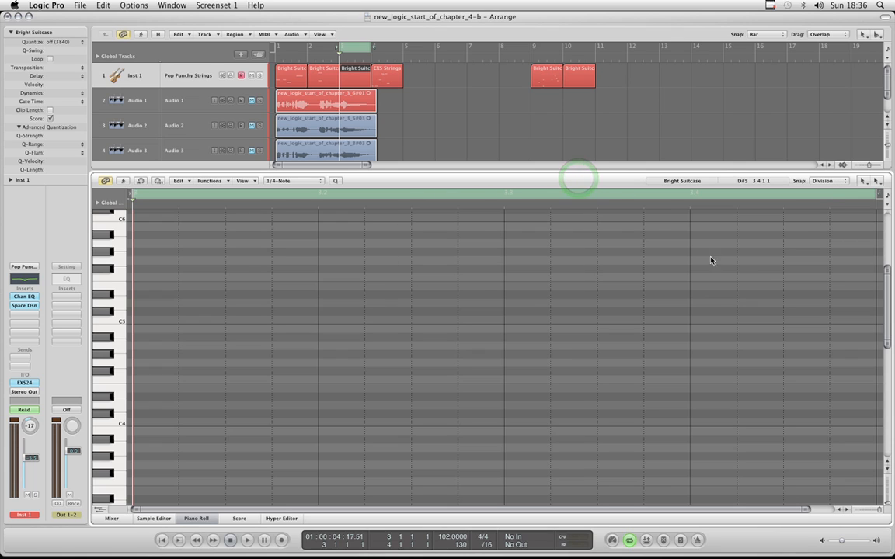
click(824, 182)
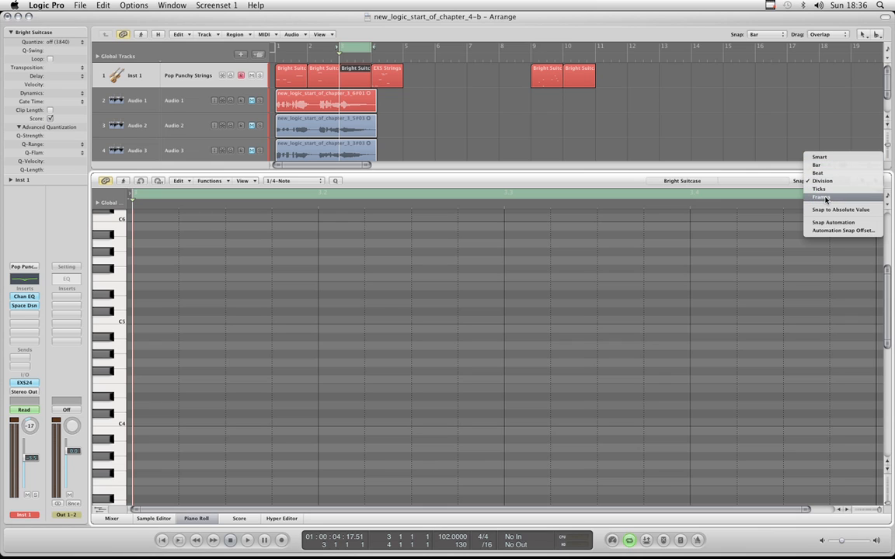
click(782, 38)
click(783, 34)
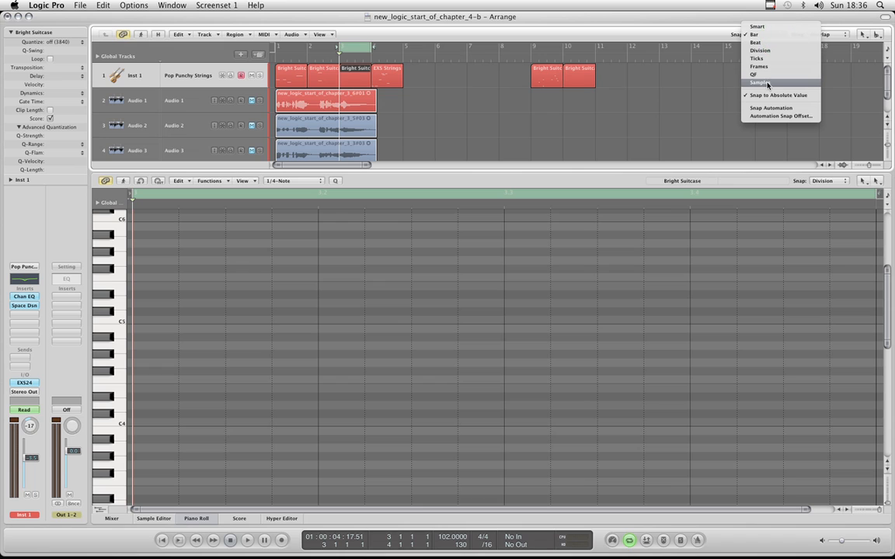
click(821, 183)
click(823, 182)
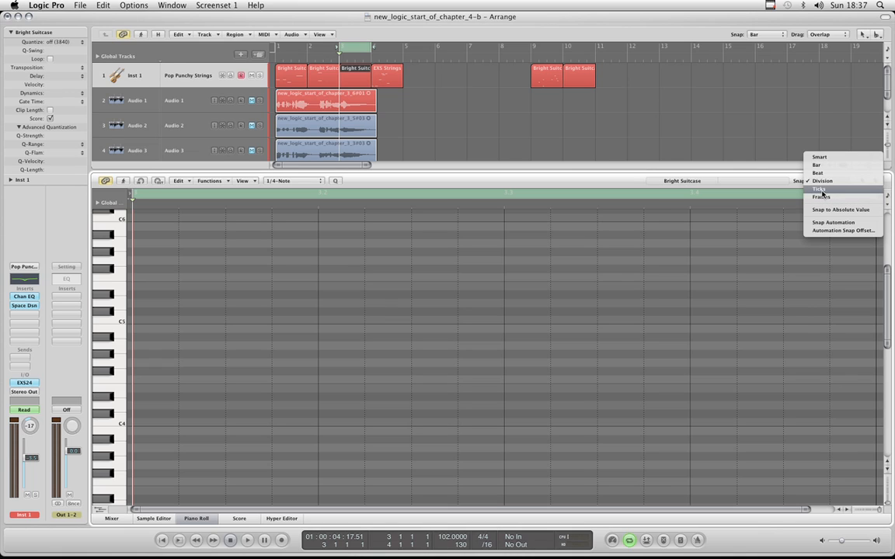
click(820, 191)
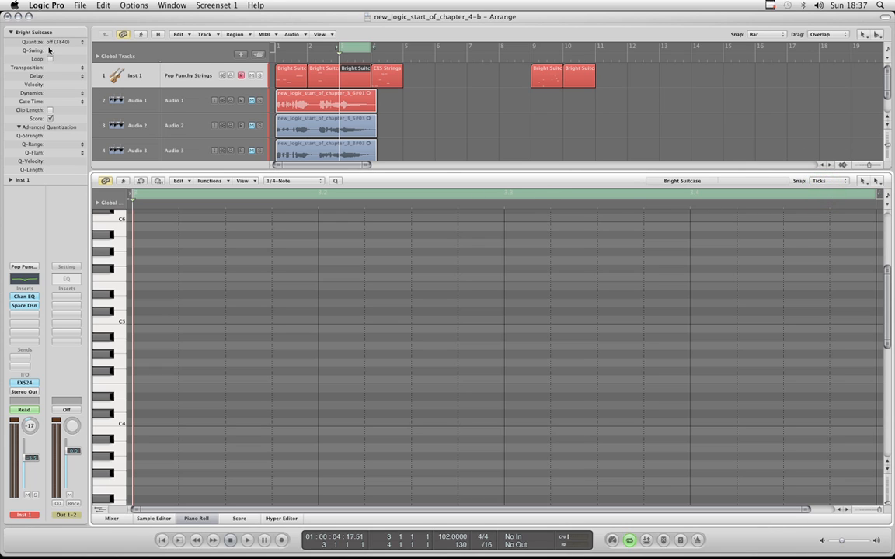
Step: Examine the quantize choices for the Bright Suitcase region and the Piano Roll, plus the Piano Roll's snap options
click(12, 33)
click(12, 33)
click(60, 42)
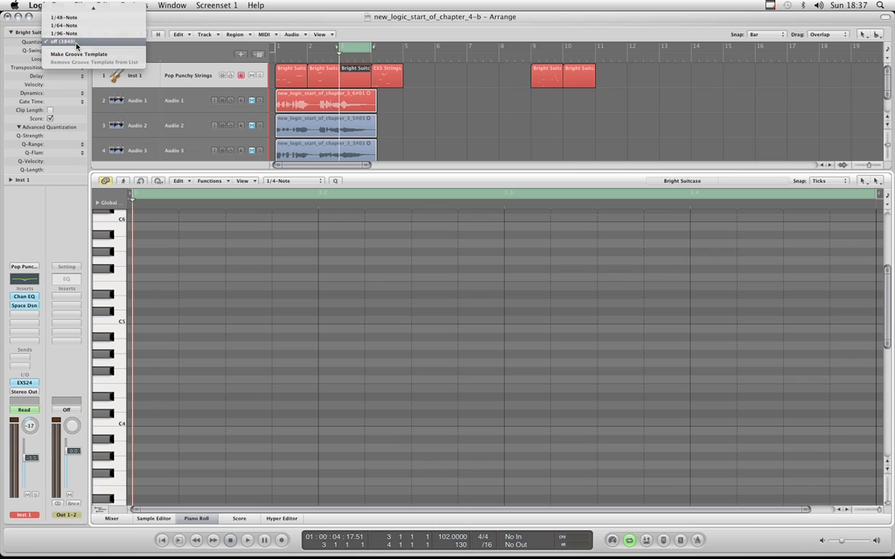
click(274, 169)
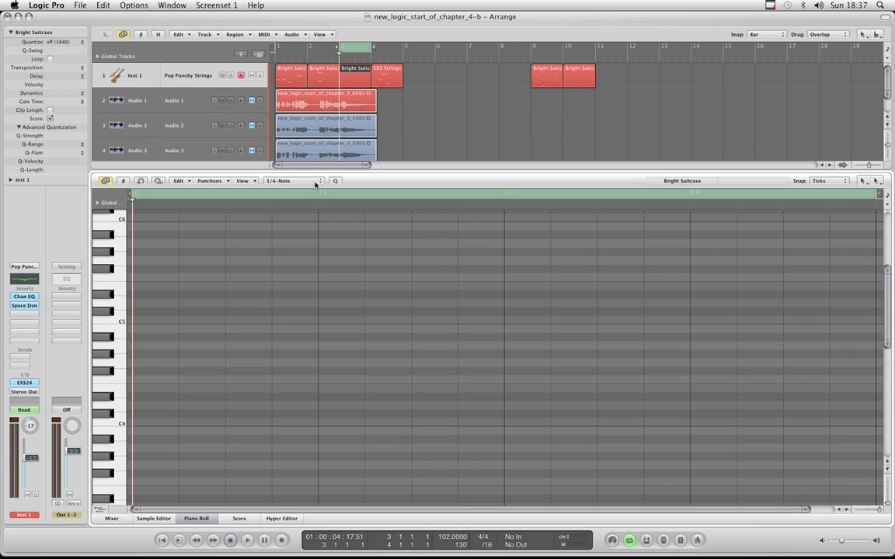
click(313, 181)
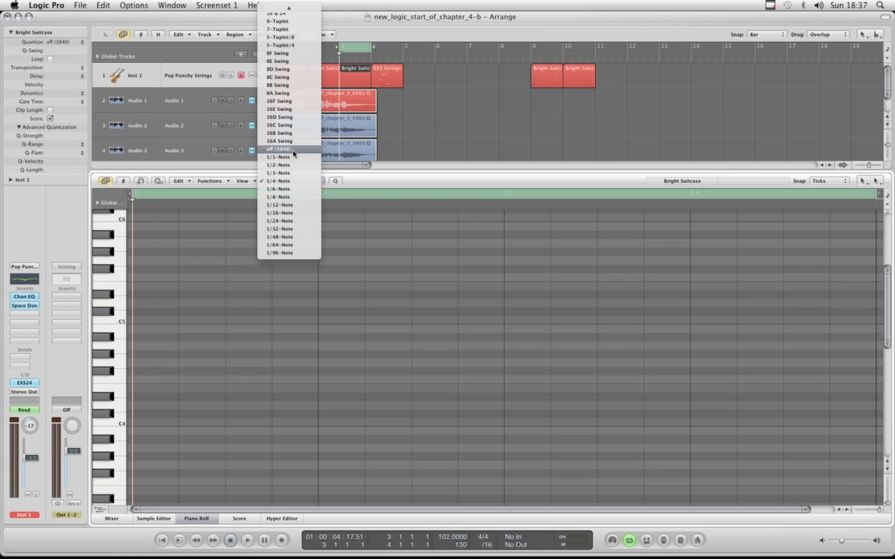
click(322, 166)
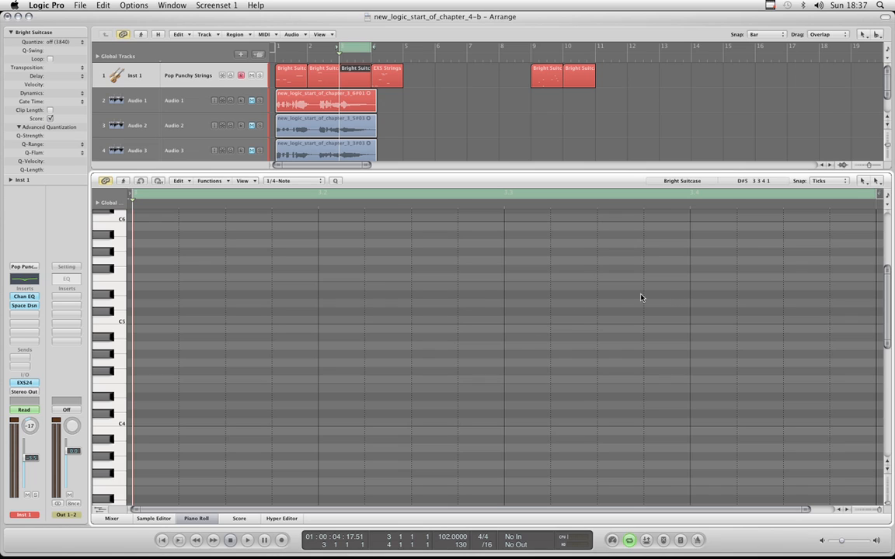
click(829, 183)
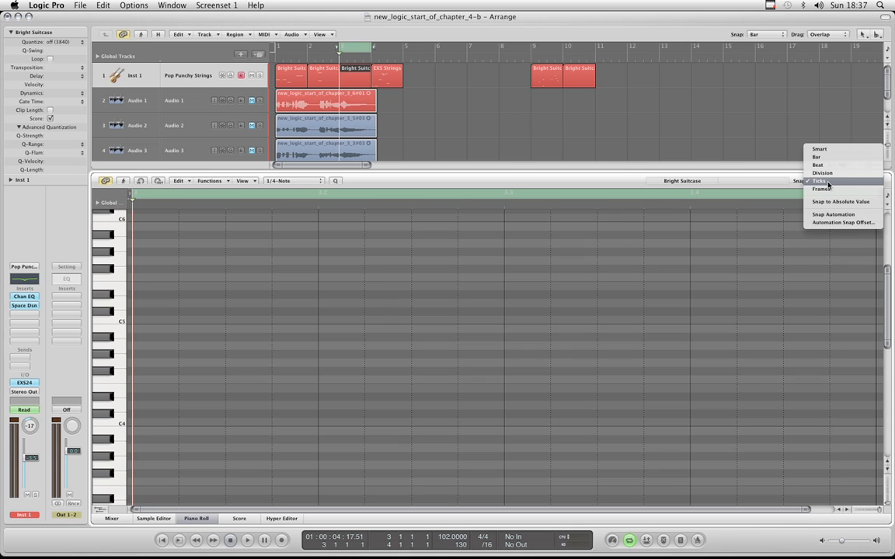
click(828, 184)
Step: Draw an F5 note at 3 2 2 in the Piano Roll with the Pencil tool
key(Escape)
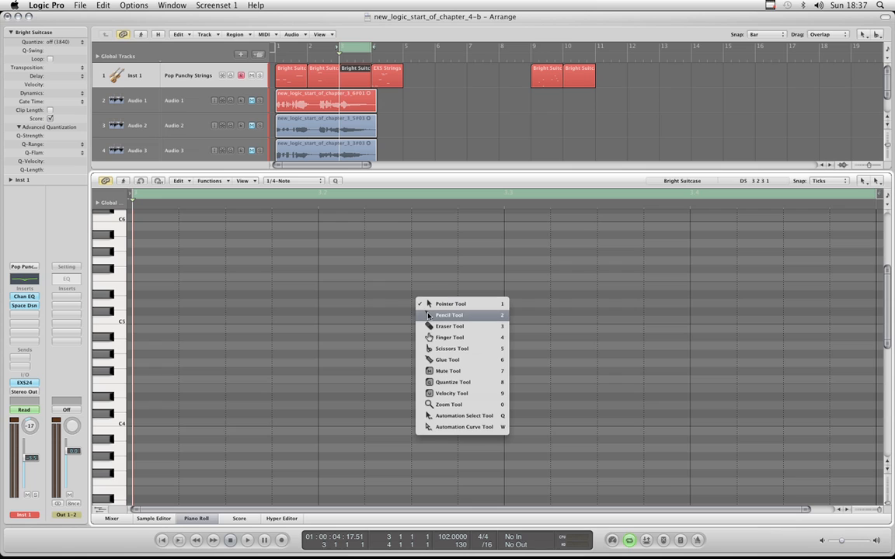
click(426, 314)
click(400, 277)
Step: Shift the F5 note back and forth in small amounts along the timeline with the Pointer tool
key(Escape)
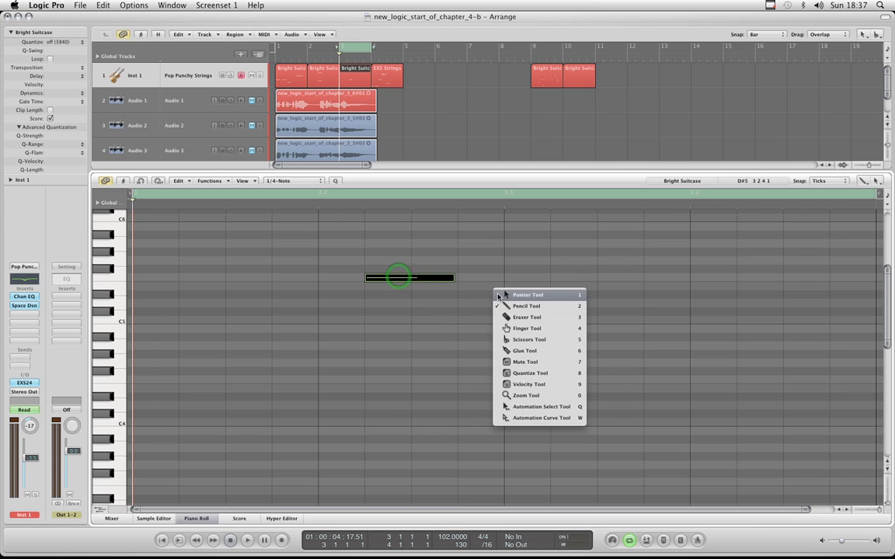
click(501, 295)
mouse_move(400, 278)
mouse_down()
mouse_move(487, 283)
mouse_move(359, 278)
mouse_move(383, 279)
mouse_up()
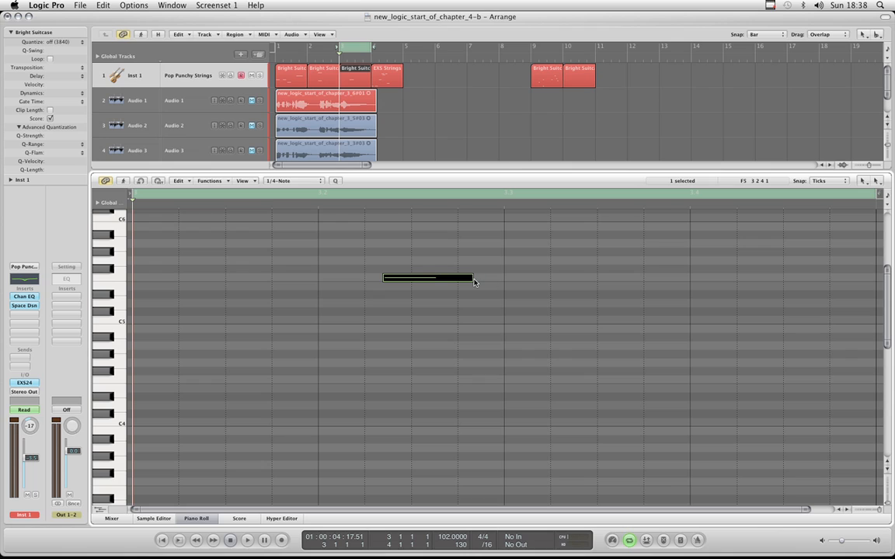
mouse_move(472, 279)
mouse_down()
mouse_move(549, 282)
mouse_move(471, 281)
mouse_up()
mouse_move(426, 278)
mouse_down()
mouse_move(458, 280)
mouse_move(436, 280)
mouse_up()
drag(431, 279, 420, 280)
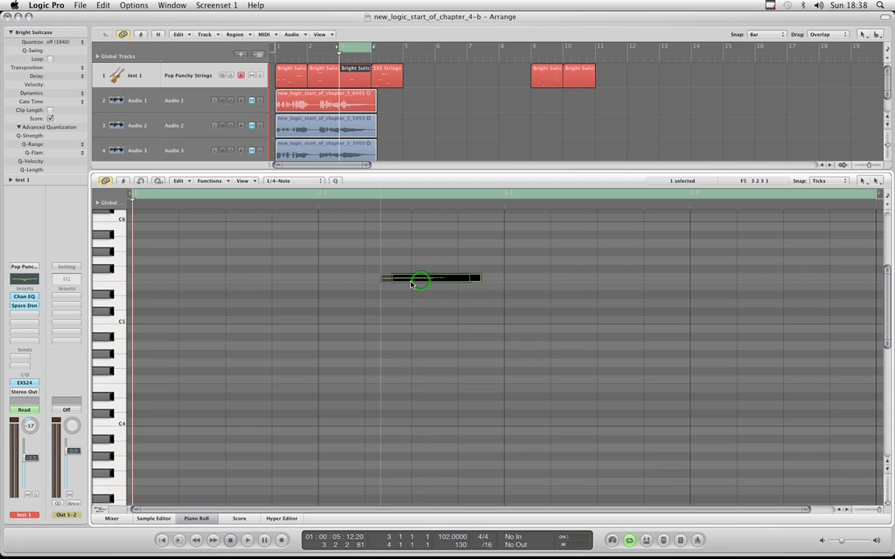
Step: Delete the F5 note with the Eraser tool
key(Escape)
click(432, 339)
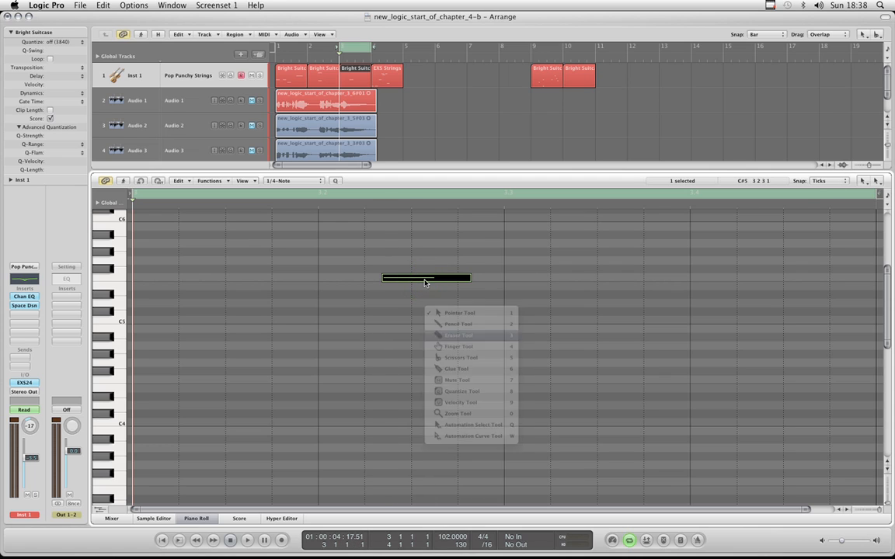
click(424, 278)
Step: Draw a G5 note at 3 2 3 with the Pencil tool
key(Escape)
click(458, 313)
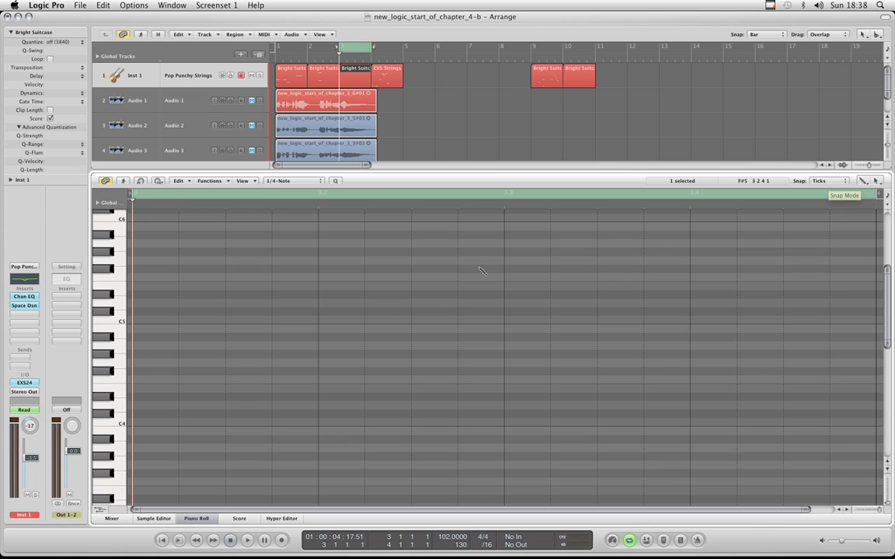
click(437, 261)
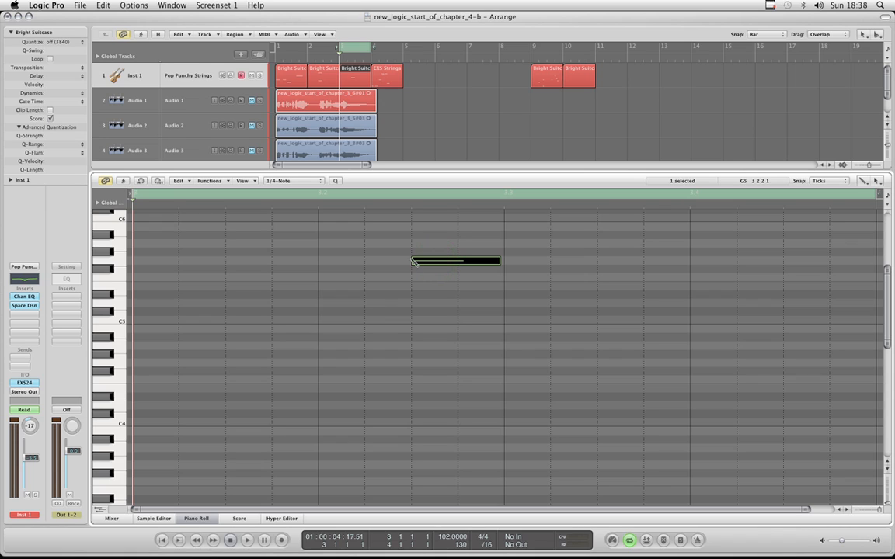
Step: Draw six more notes between 3 1 4 and 3 2 4: one D5, one B4, one G4 and three A4 notes
click(405, 304)
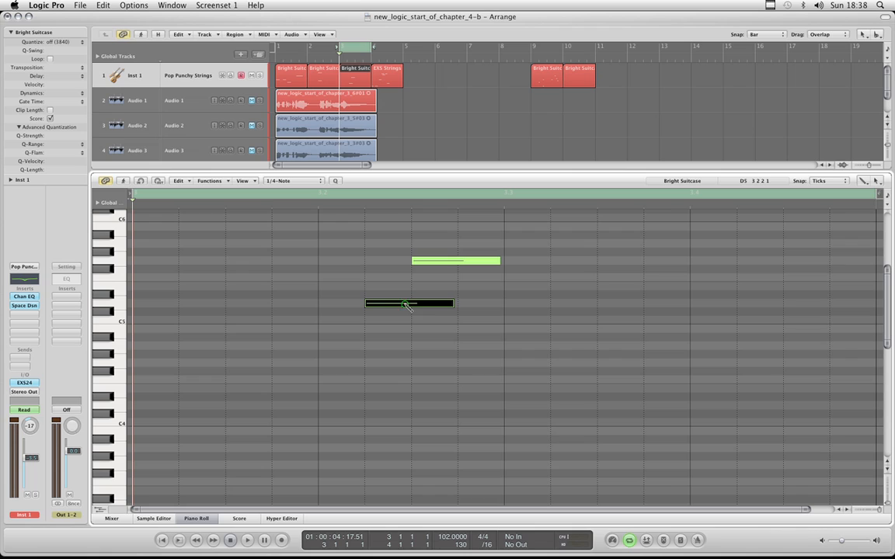
click(490, 330)
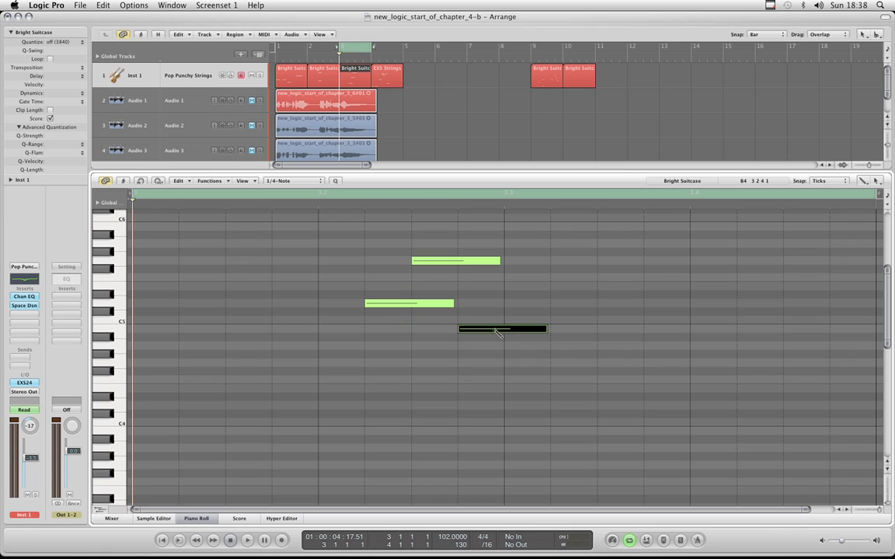
click(427, 345)
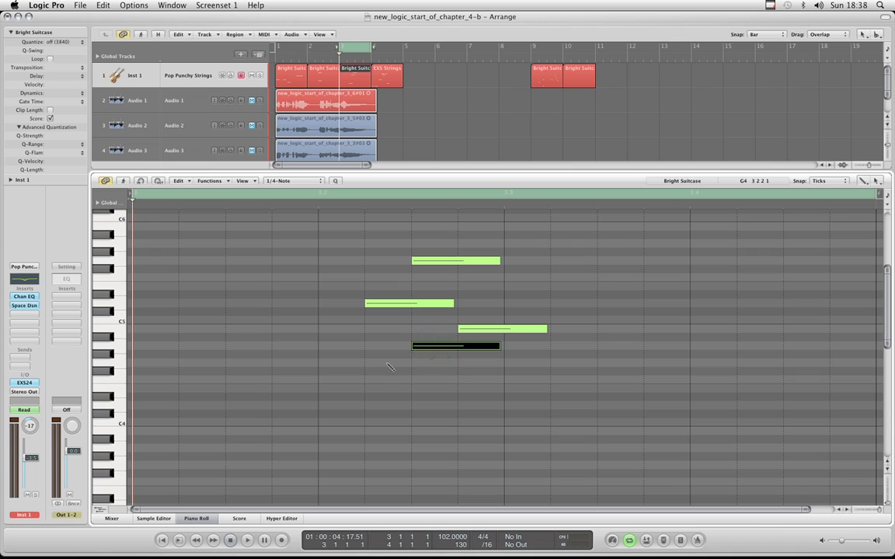
click(390, 363)
click(348, 347)
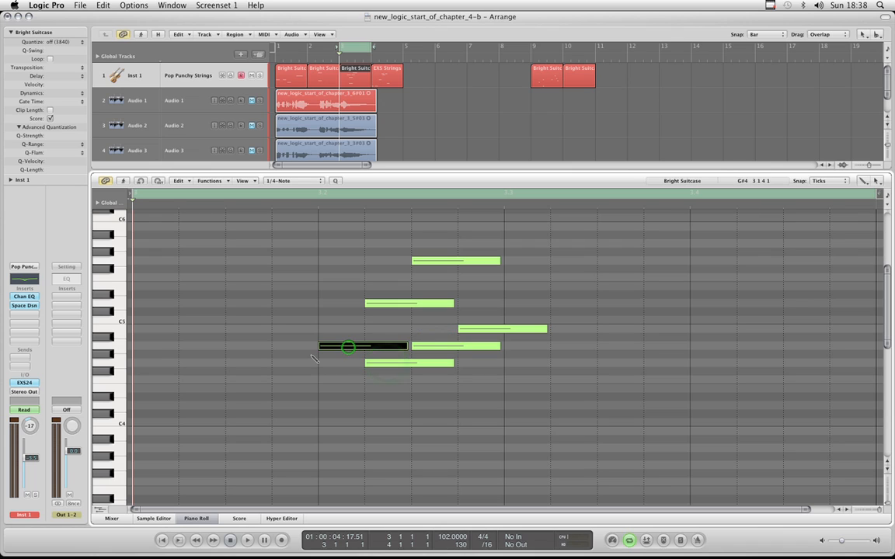
click(285, 347)
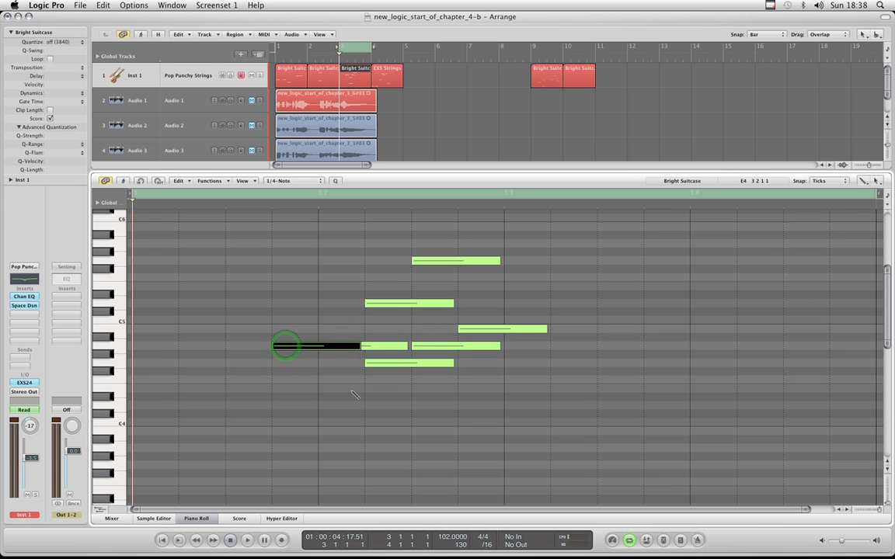
Step: Undo the six notes drawn below the G5 note
key(super+z)
key(super+z)
key(super+z)
key(super+z)
key(super+z)
key(super+z)
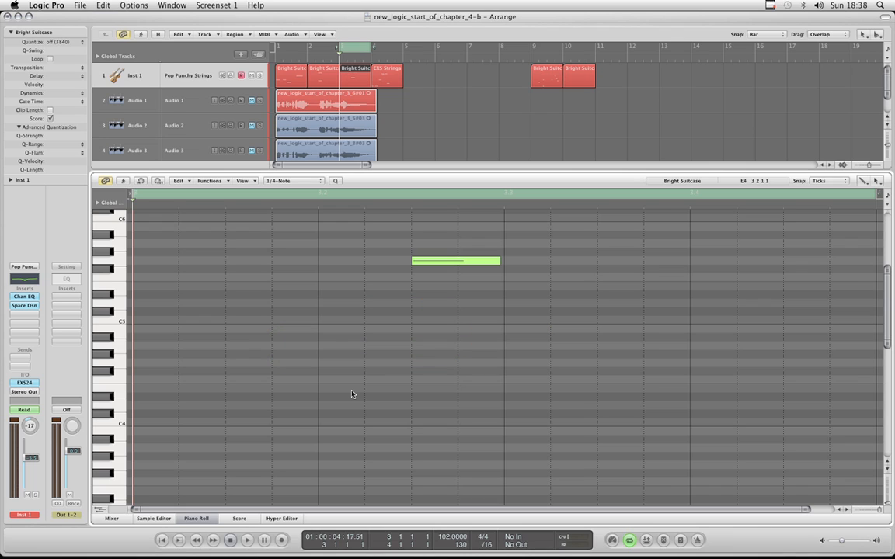
Step: Draw a D#5 note at 3 2 3 and another note slightly earlier, and undo both
click(820, 181)
click(773, 178)
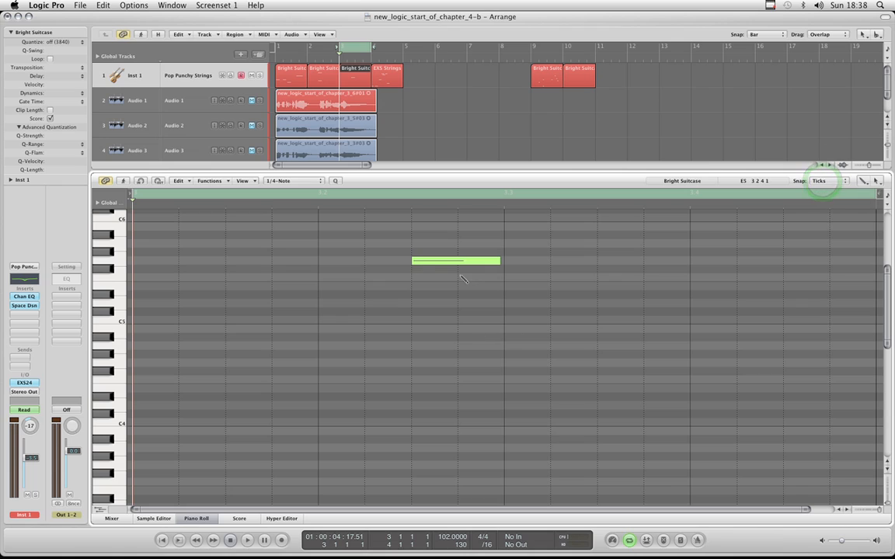
click(434, 294)
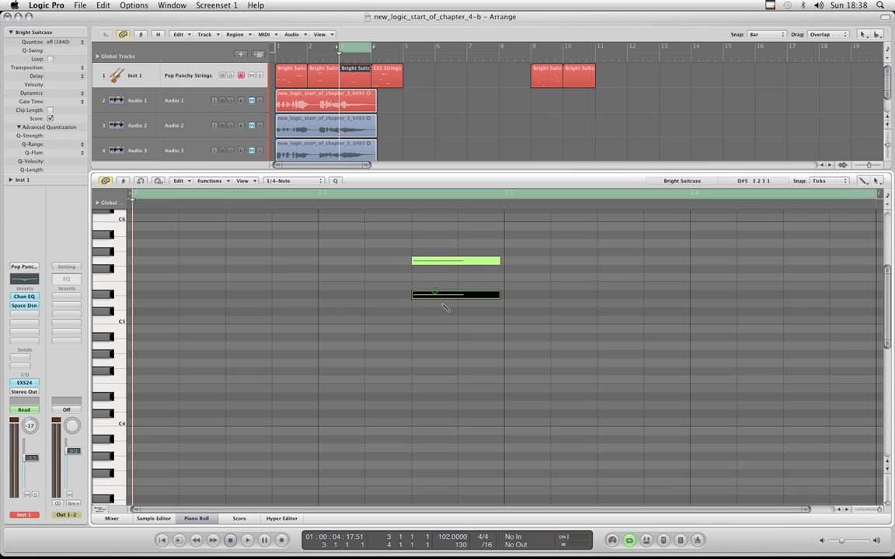
click(390, 309)
key(super+z)
key(super+z)
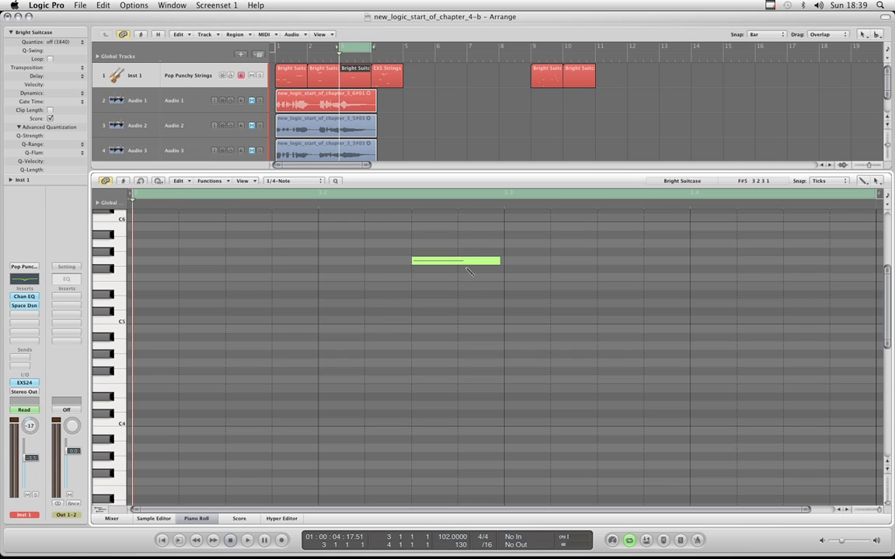
Step: Draw a D5 note at 3 2 3 below the G5 note and delete it with the Pointer tool active
click(432, 303)
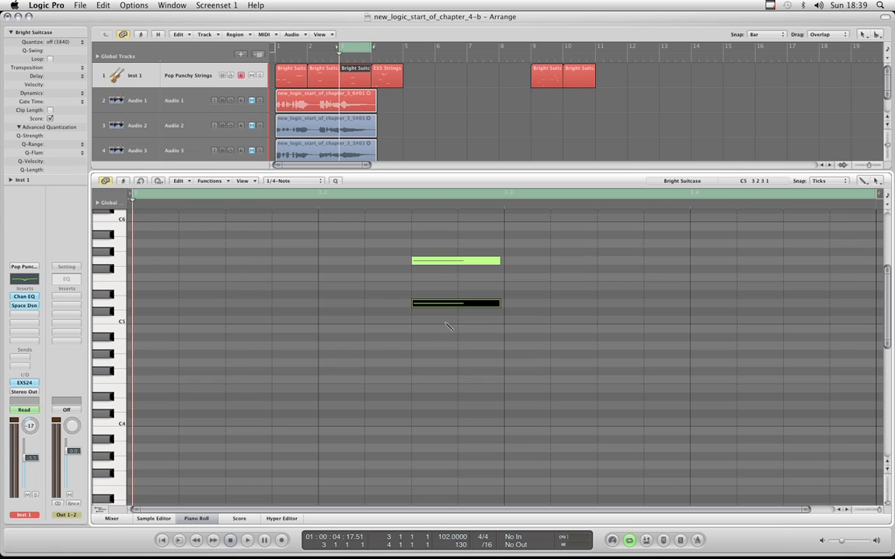
key(Escape)
click(447, 325)
click(453, 306)
key(BackSpace)
Step: Lengthen the G5 note so that it ends just past 3 3 3, and deselect it
click(497, 261)
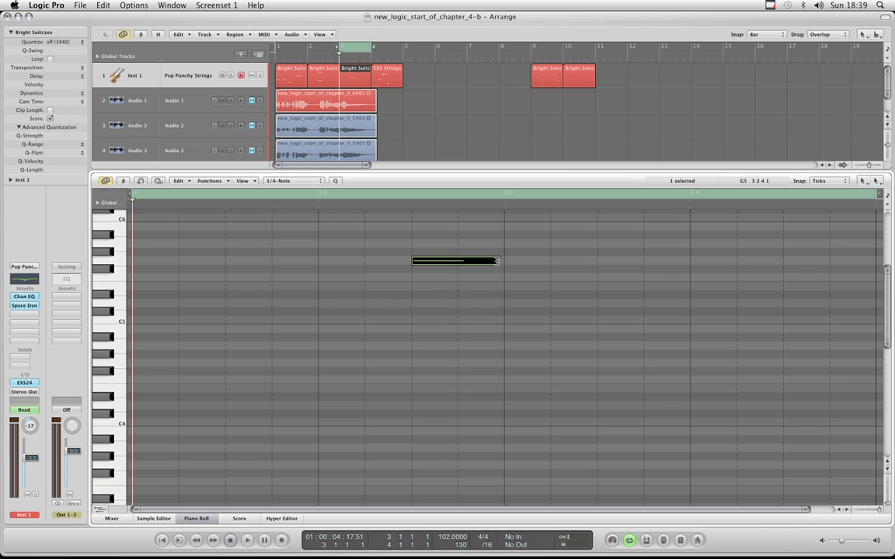
drag(497, 261, 606, 262)
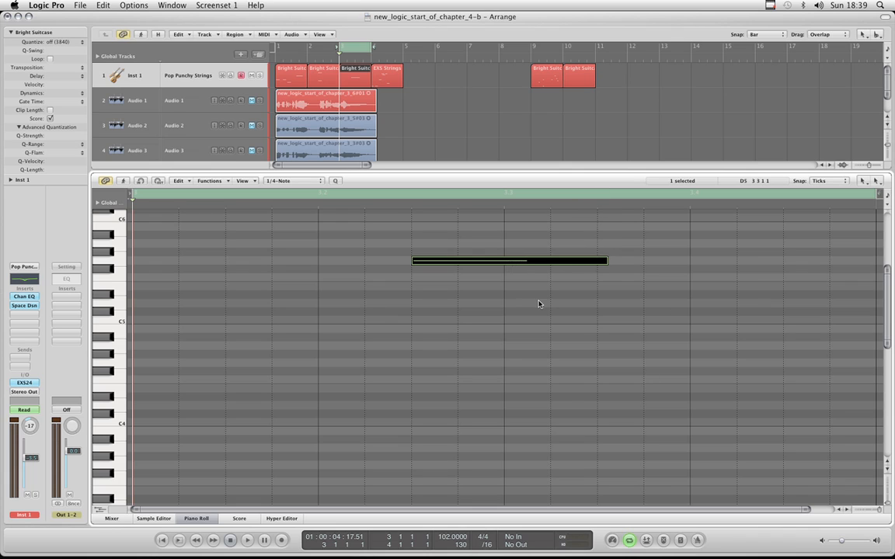
click(515, 304)
Step: Draw E5, C#5 and B4 notes starting at 3 2 3 with the Pencil tool
right_click(479, 305)
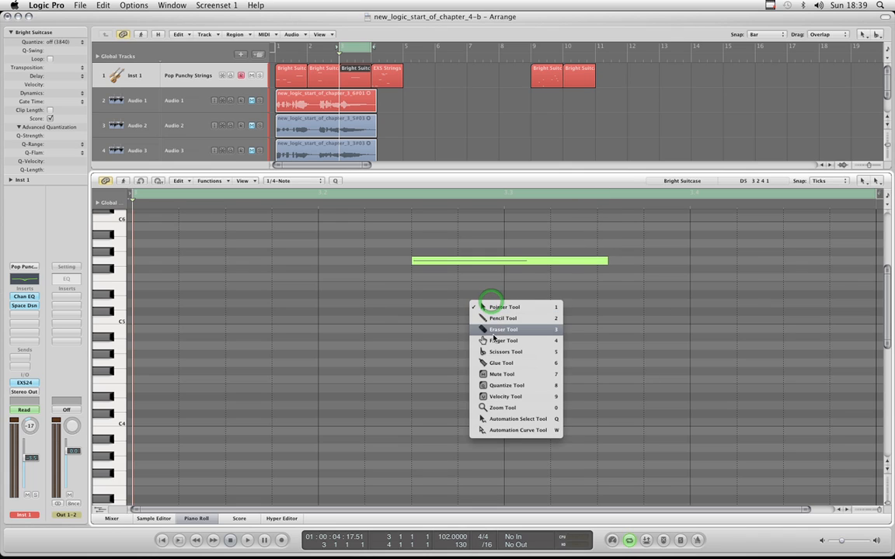
click(491, 318)
click(423, 287)
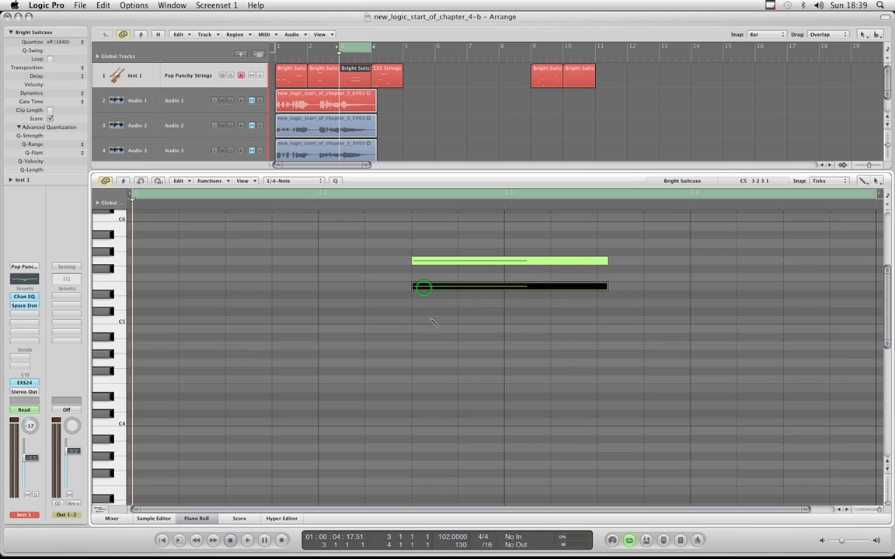
click(426, 312)
click(424, 330)
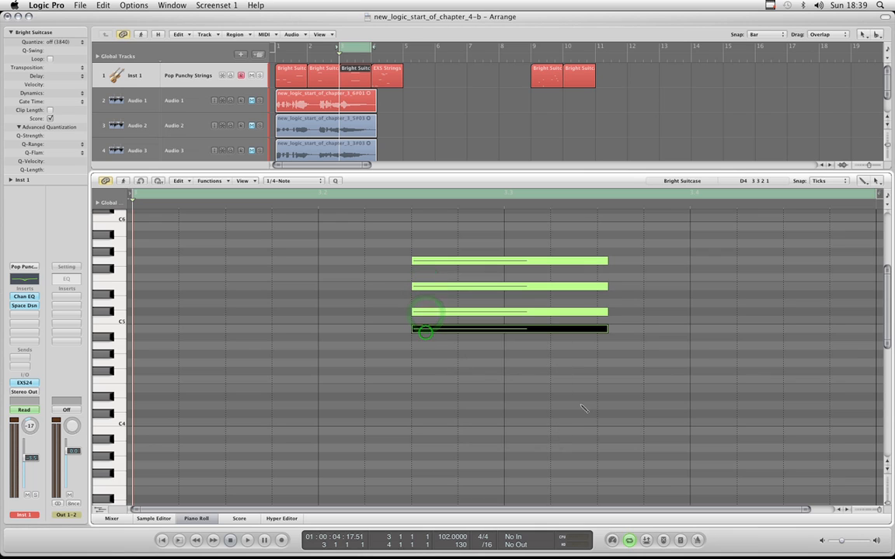
Step: Shorten the B4 note to end just past 3 3 1, and draw A4 and G4 notes at 3 2 3 below it
drag(607, 330, 520, 329)
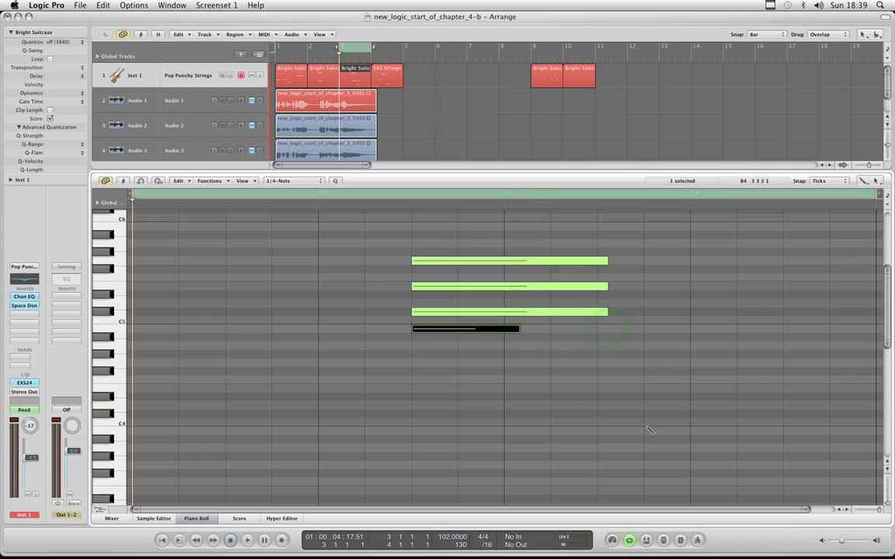
click(427, 346)
click(427, 363)
Step: Select the three shorter notes B4, A4 and G4 with the Pointer tool and delete them
key(Escape)
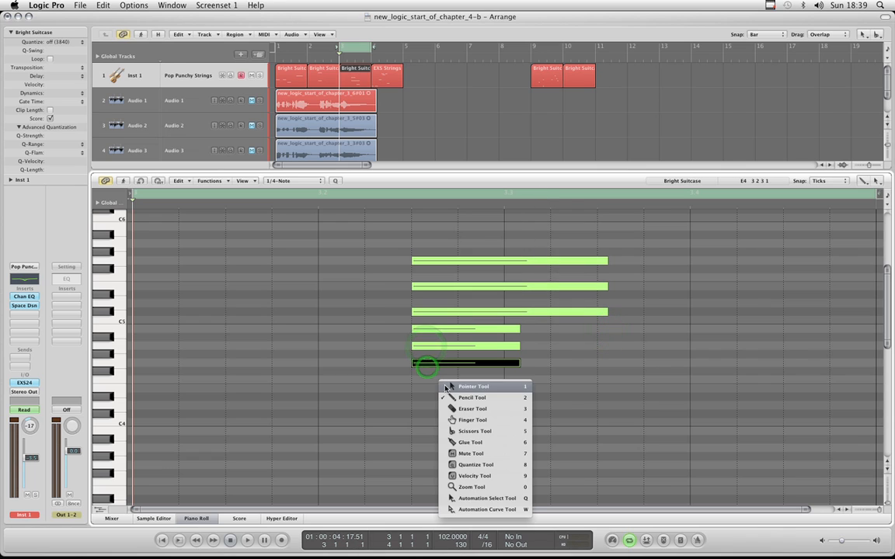
click(448, 387)
drag(541, 322, 413, 291)
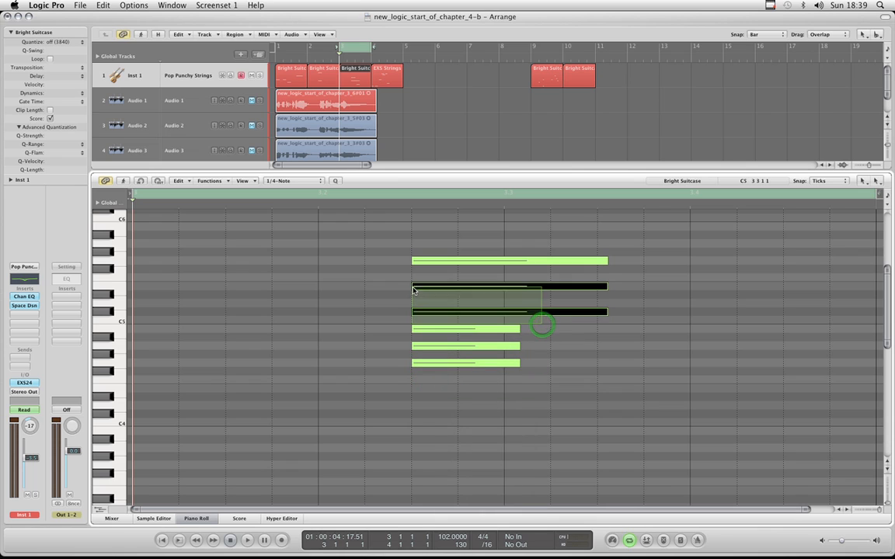
click(578, 351)
drag(530, 327, 426, 386)
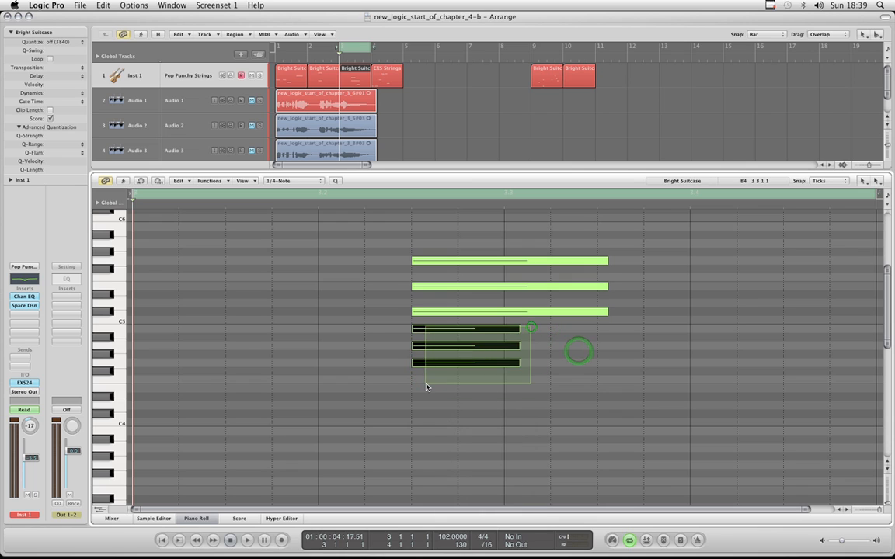
key(Delete)
Step: Shorten the C#5 note to end just before 3 3 1 and the G5 note to end just past 3 3 2, and deselect them
click(605, 313)
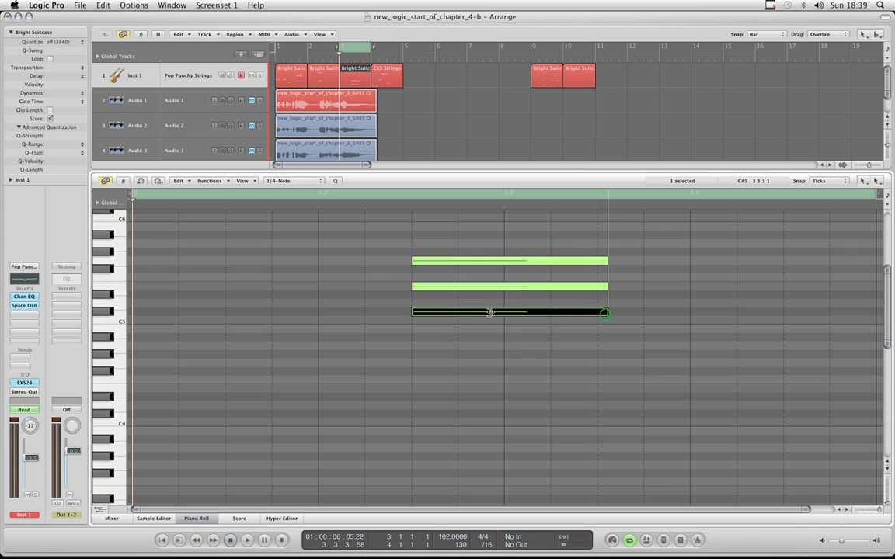
drag(490, 312, 491, 312)
drag(605, 261, 559, 260)
click(555, 361)
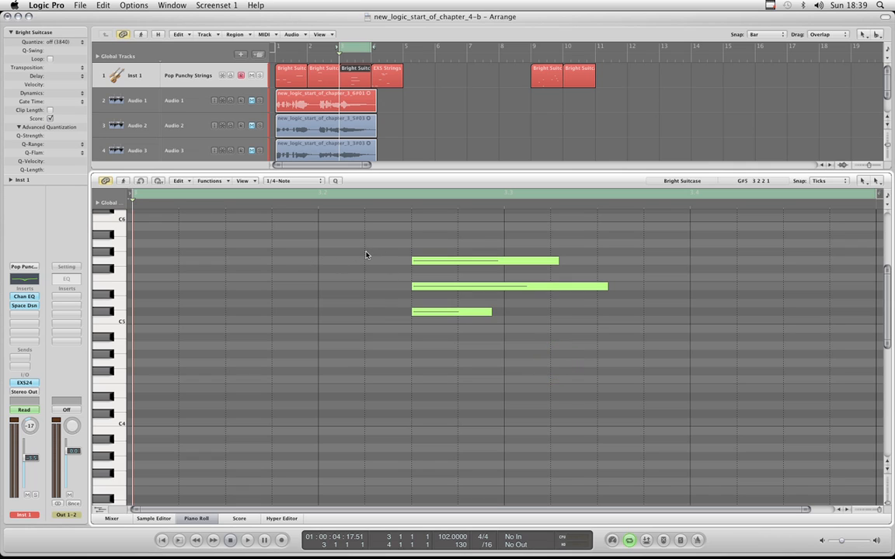
key(Escape)
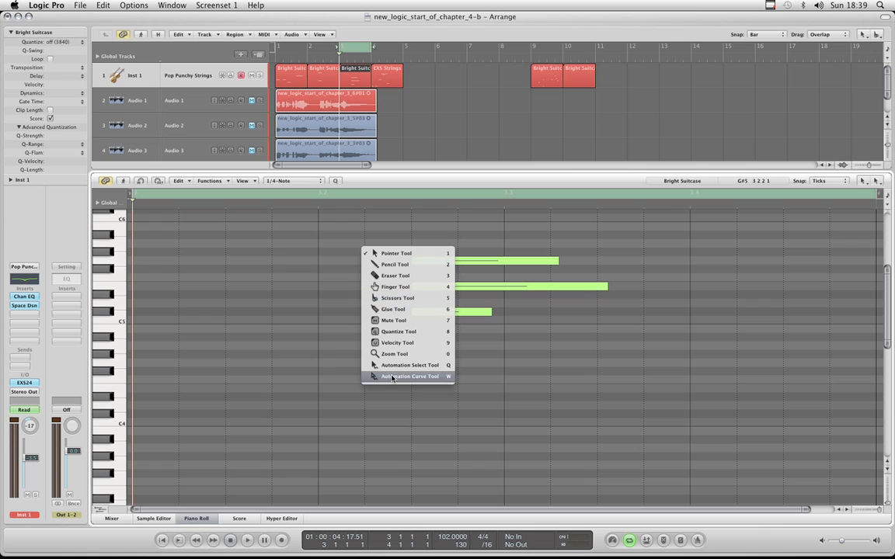
click(308, 330)
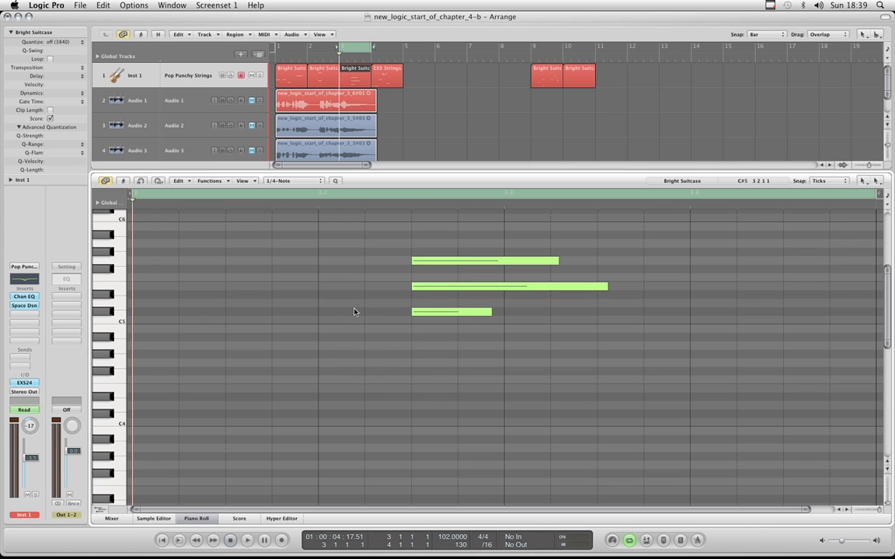
right_click(509, 264)
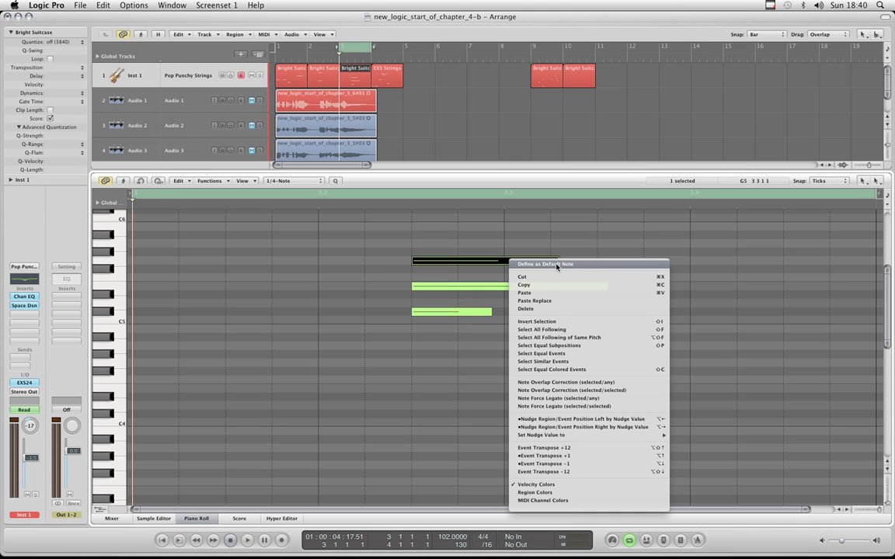
click(547, 239)
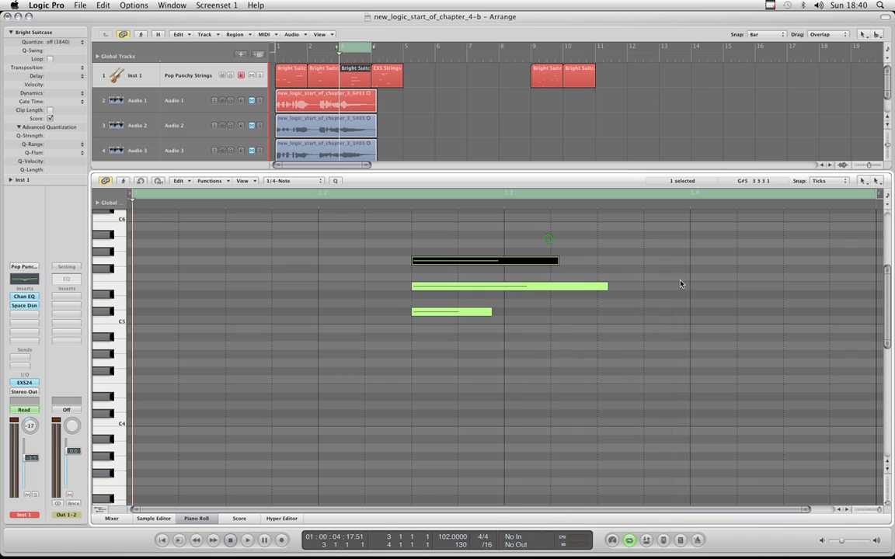
click(501, 244)
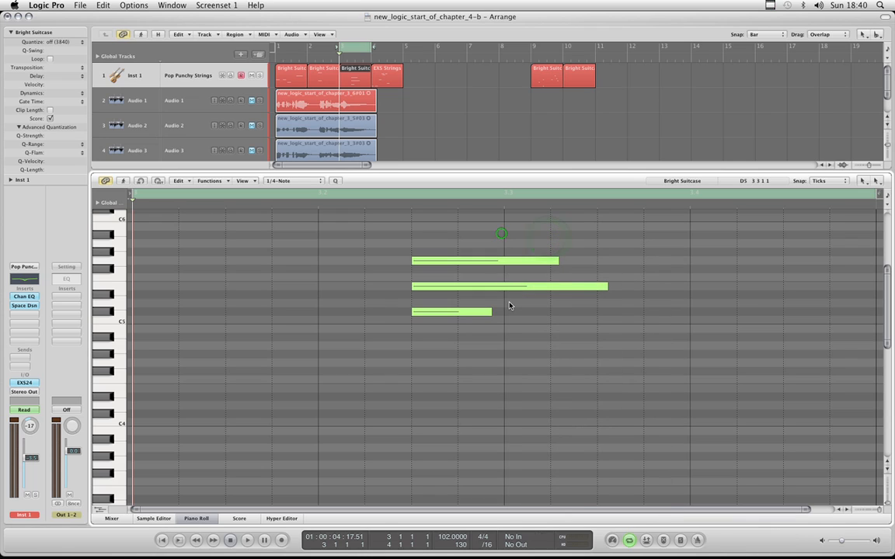
Step: Define the C#5 note as the default note and draw A4, G4 and F#4 notes at 3 2 3 with the Pencil tool
right_click(453, 315)
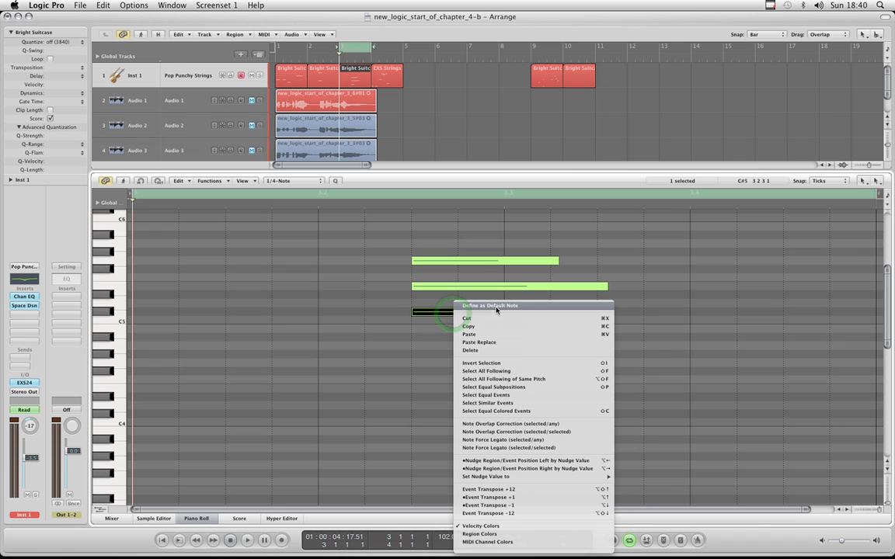
click(497, 306)
key(Escape)
click(524, 367)
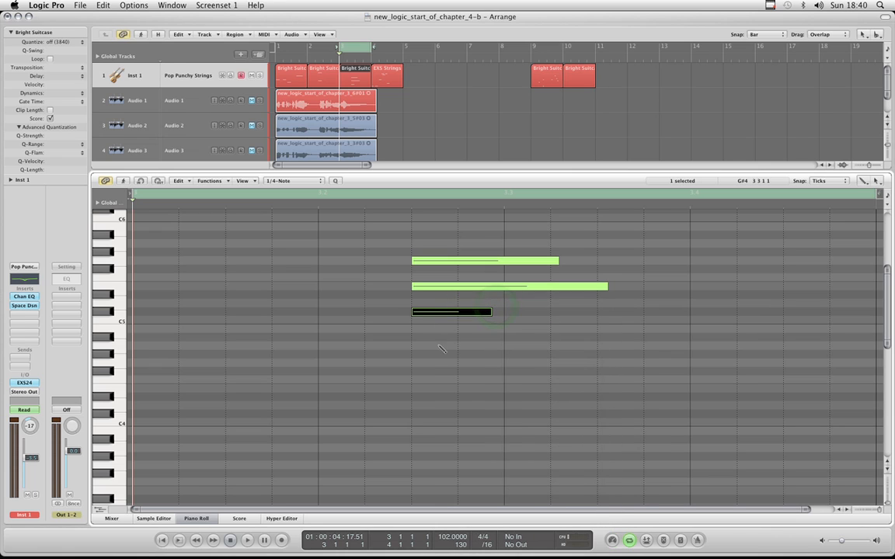
click(434, 346)
click(435, 362)
click(440, 372)
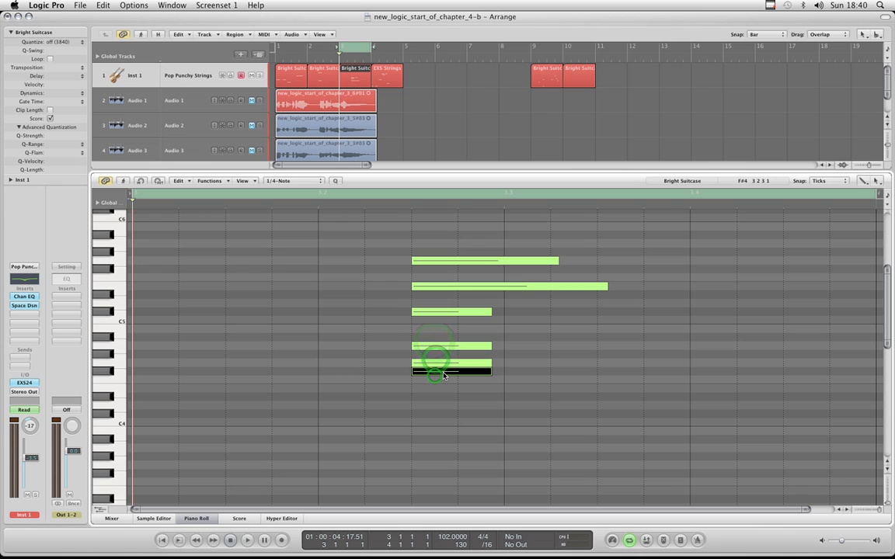
Step: Undo the drawing of the A4, G4 and F#4 notes
key(super+z)
key(super+z)
key(super+z)
Step: Define the longest note, E5, as the default note using the Pointer tool
key(Escape)
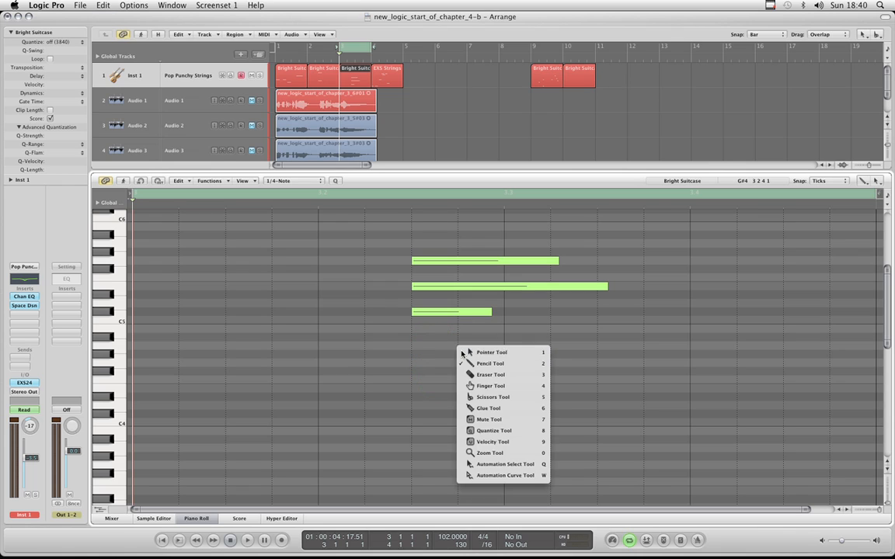
click(463, 352)
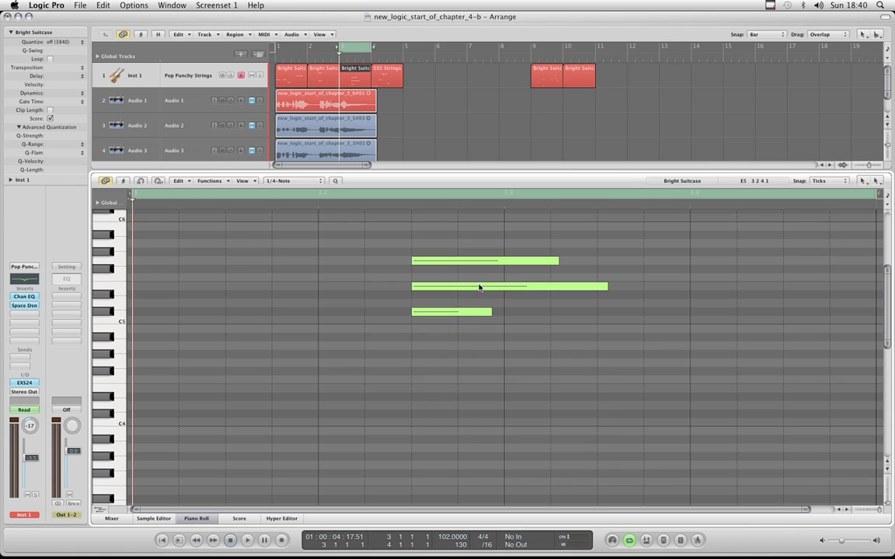
right_click(479, 287)
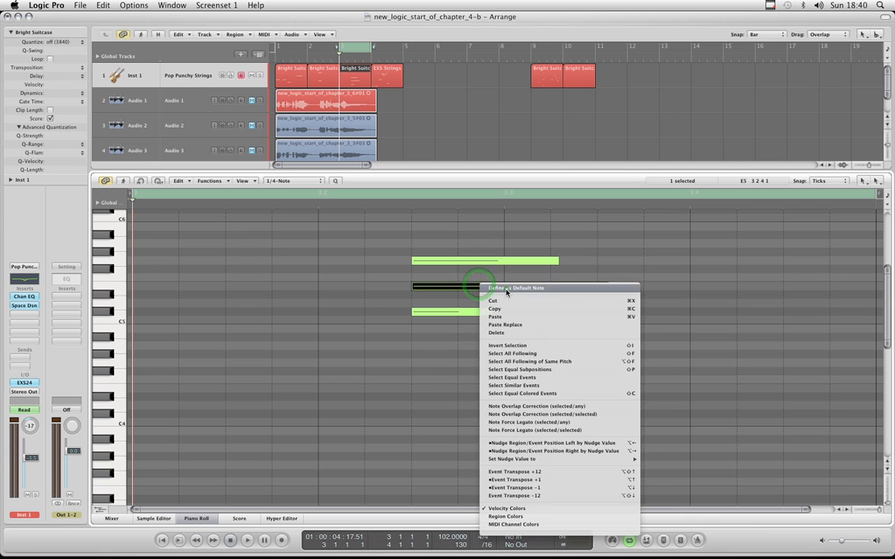
click(505, 290)
Step: Draw A#4, F#4 and D#4 notes starting at 3 2 3 with the Pencil tool
key(Escape)
click(455, 411)
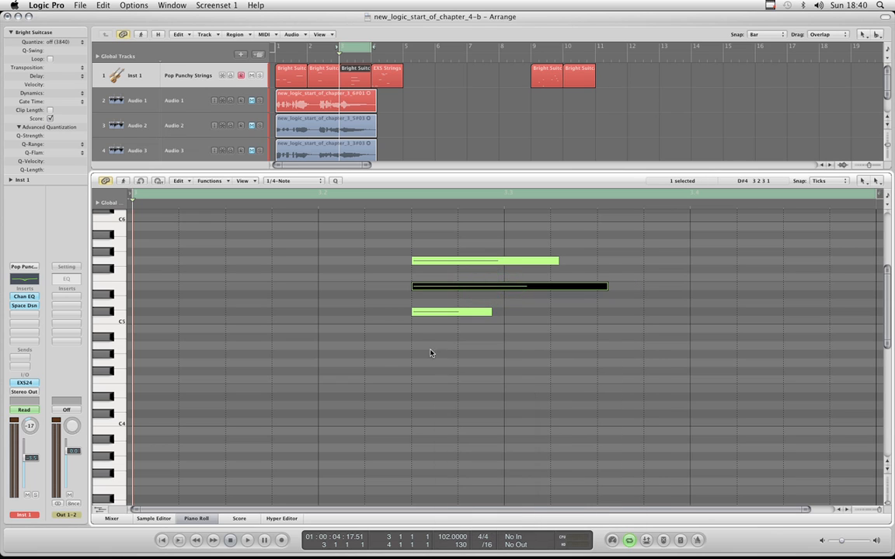
click(424, 337)
click(436, 369)
click(437, 397)
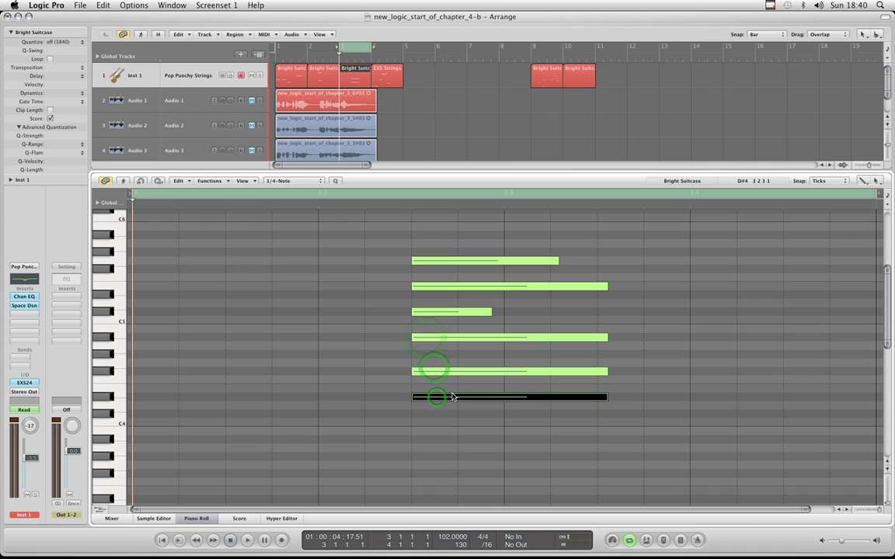
Step: Delete the D#4 note and undo the note edits back to the single short G5 note at 3 2 3
key(Delete)
key(super+z)
key(super+z)
key(super+z)
key(super+z)
key(super+z)
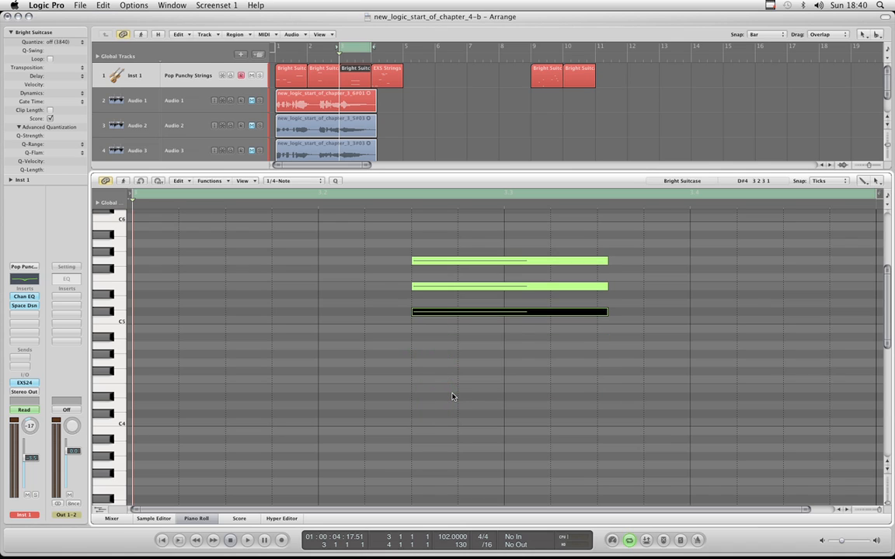
key(super+z)
key(super+z)
key(super+z)
key(super+z)
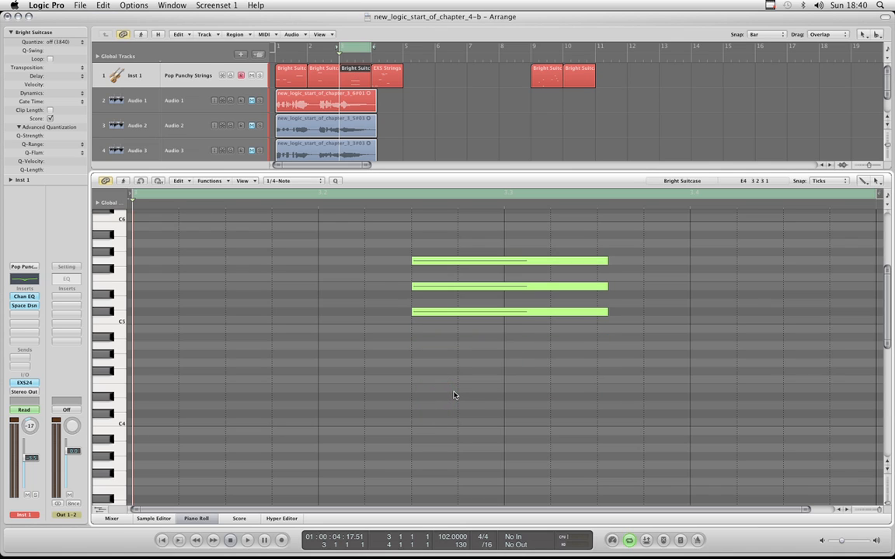
key(super+z)
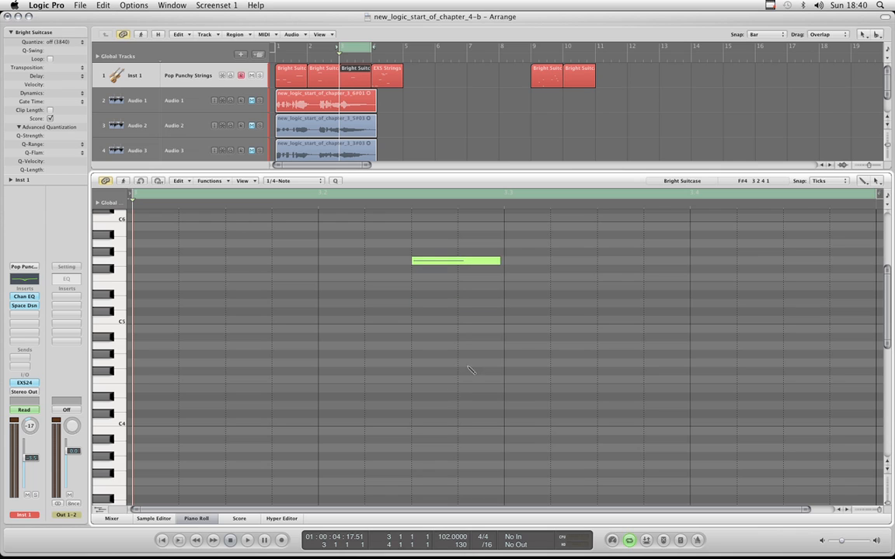
Step: Move the G5 note to F5 starting just past 3 2 3 with the Pointer tool, and shorten it to end before 3 3 1
key(Escape)
click(452, 351)
drag(442, 260, 472, 280)
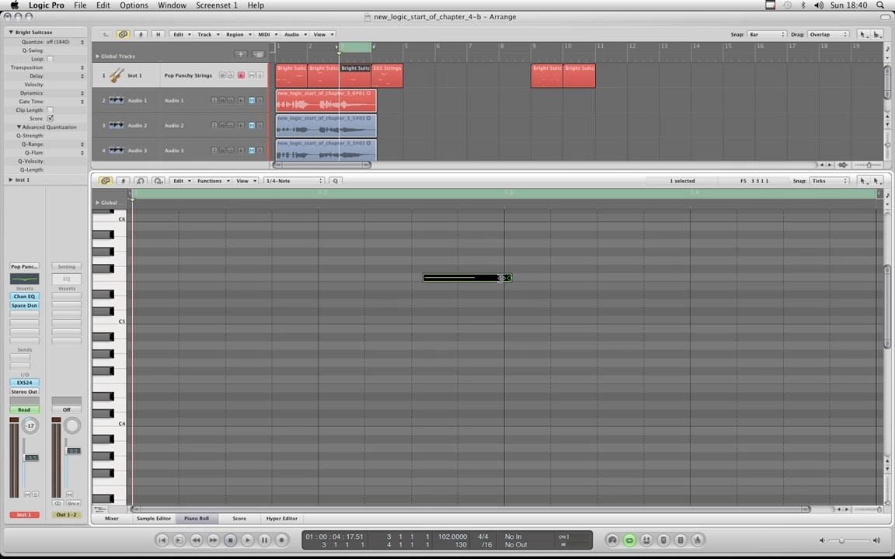
drag(500, 277, 483, 278)
click(450, 265)
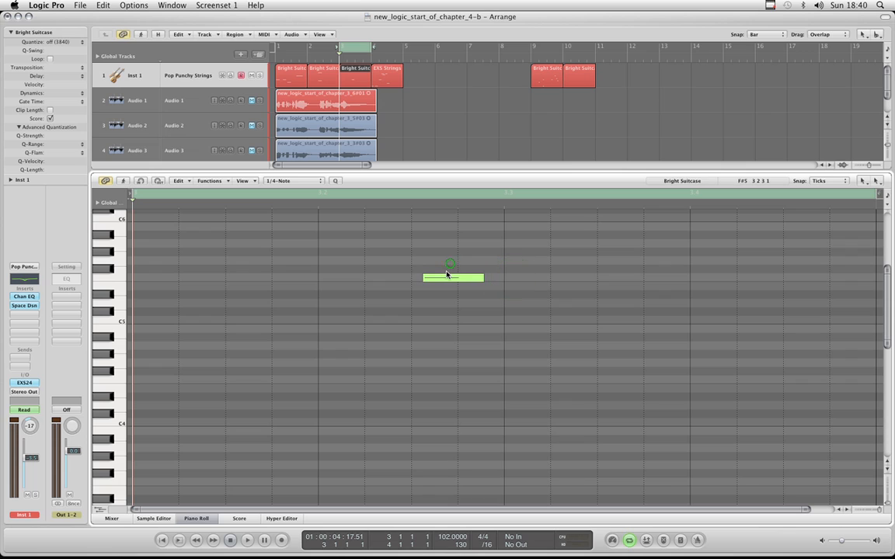
click(447, 276)
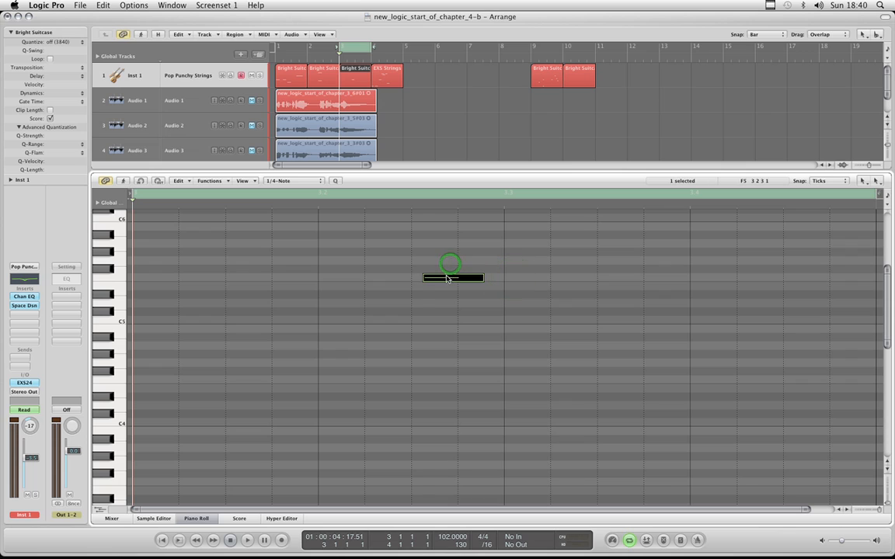
Step: Set the Piano Roll's snap mode to Division
click(828, 182)
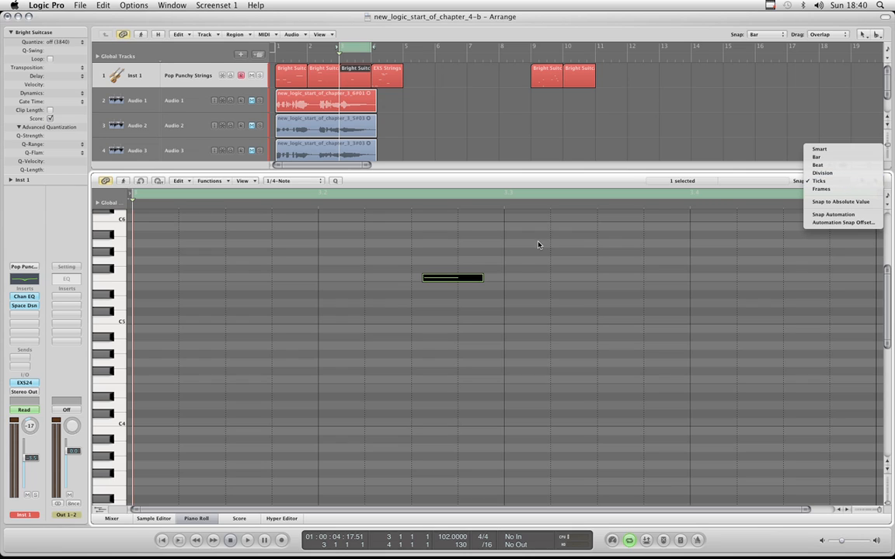
click(826, 177)
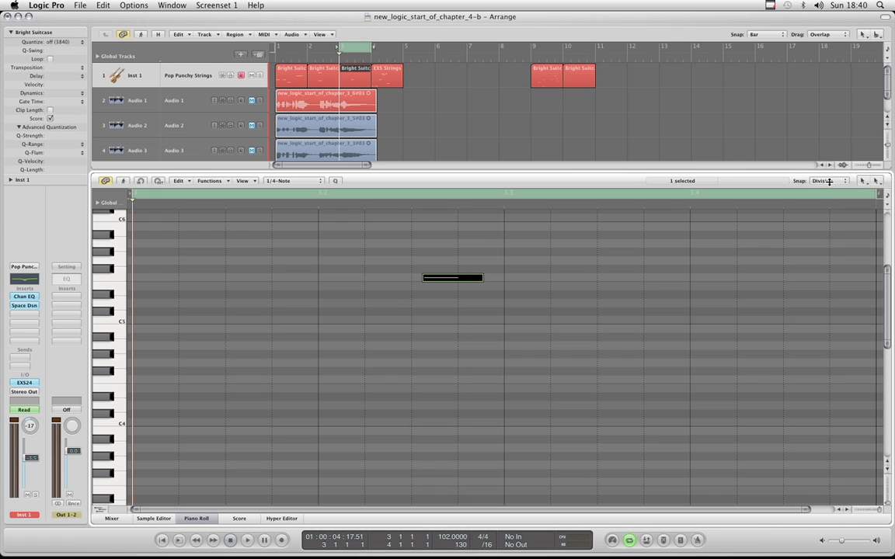
click(825, 180)
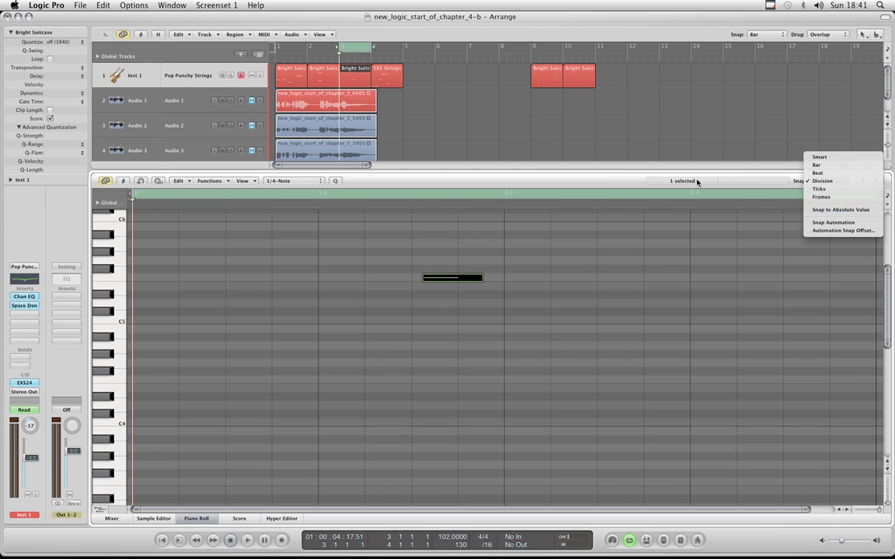
click(576, 184)
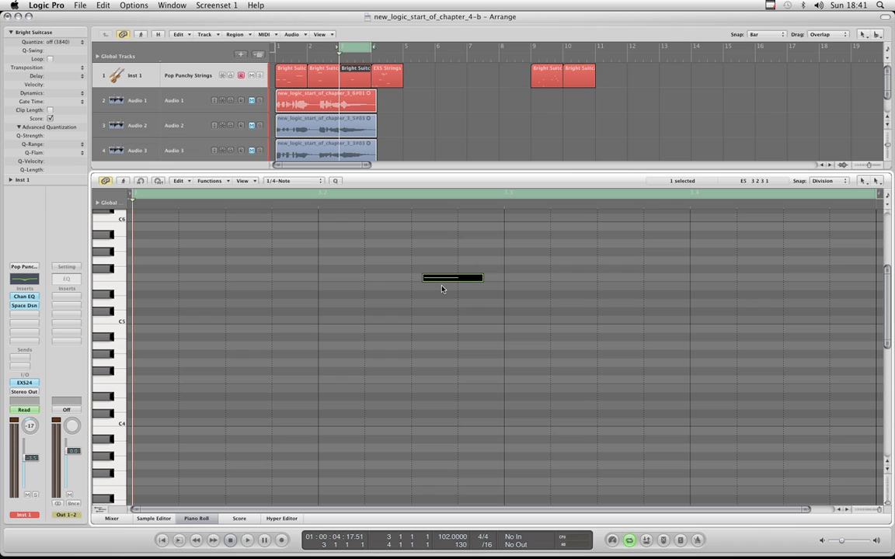
Step: Move the F5 note to just past 3 1 4 and back to just past 3 2 3, and try adjusting its end with Division snap
click(445, 279)
drag(430, 279, 292, 279)
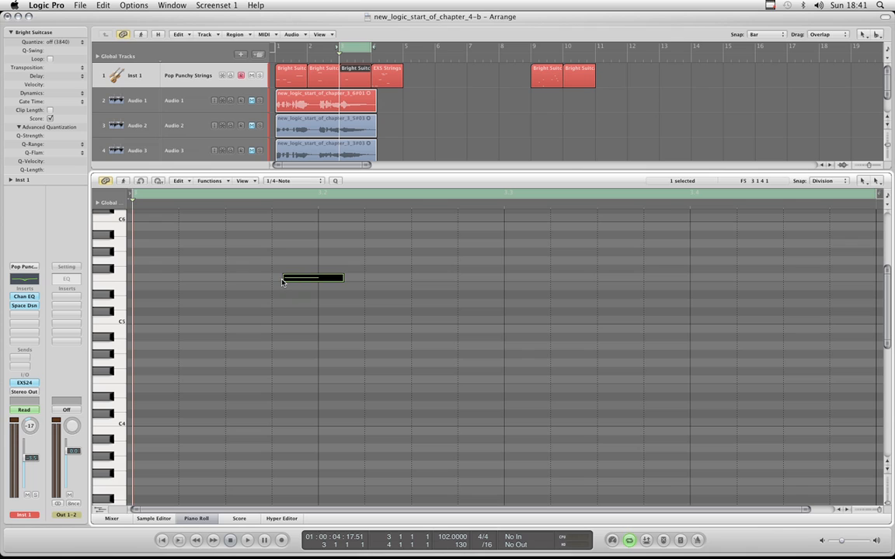
drag(297, 281, 450, 283)
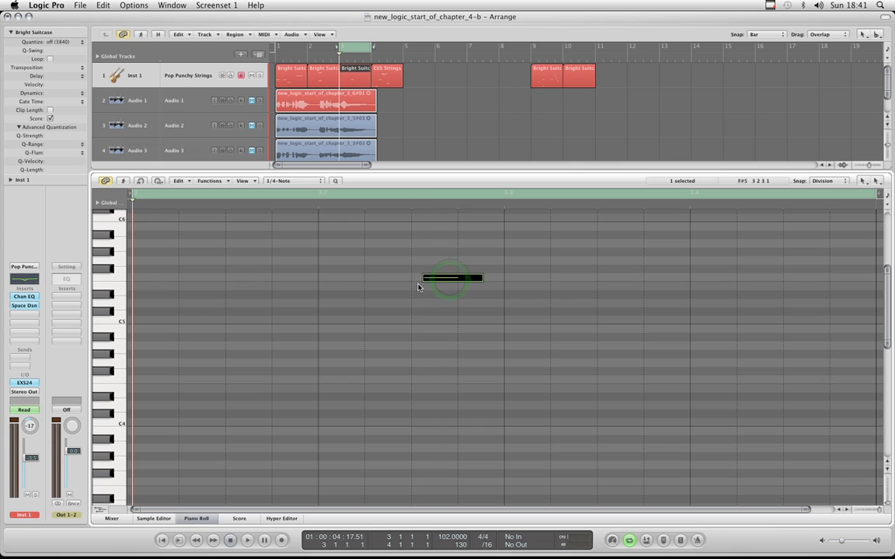
drag(450, 281, 431, 283)
click(481, 279)
drag(504, 281, 482, 278)
Step: Enable Snap to Absolute Value, try moving the F5 note with it, and undo the move
click(831, 181)
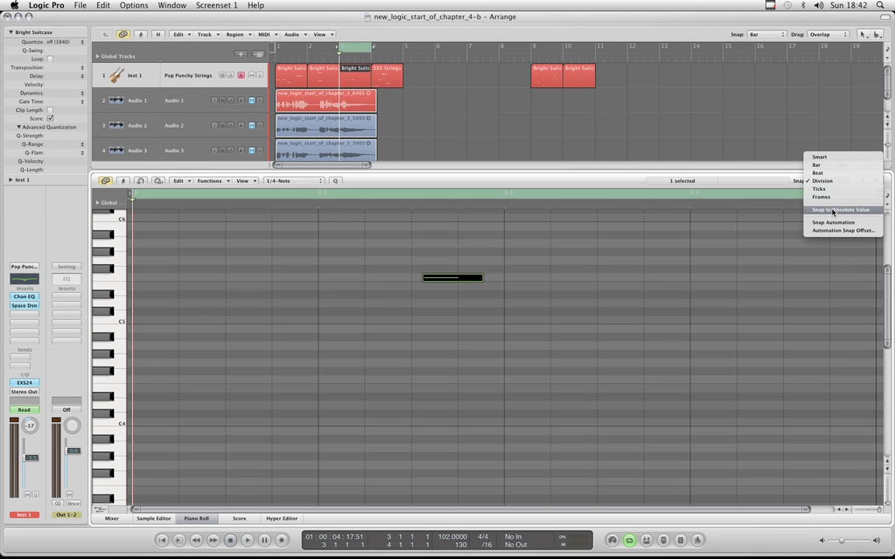
click(832, 211)
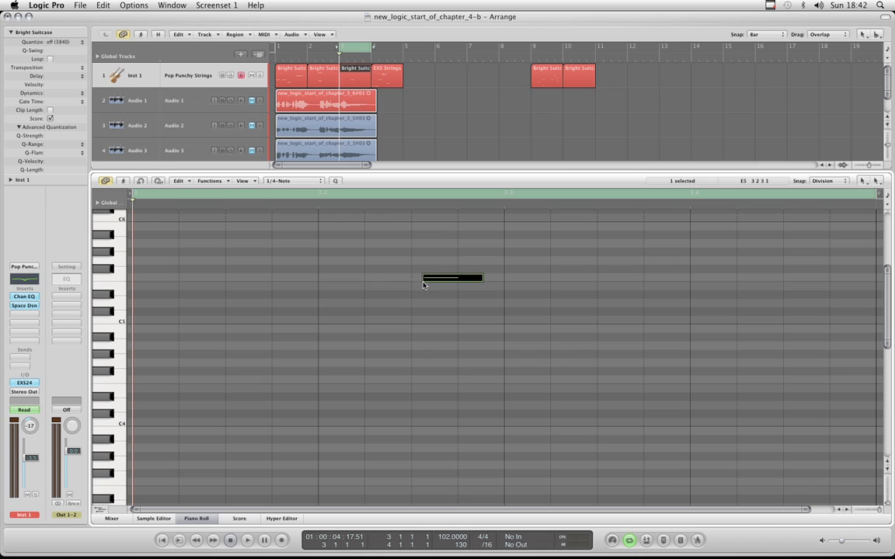
mouse_move(448, 280)
mouse_down()
mouse_move(326, 278)
mouse_move(585, 286)
mouse_move(437, 284)
mouse_up()
key(super+z)
key(super+z)
key(super+z)
key(super+z)
Step: Try lengthening the F5 note at its end with Snap to Absolute Value active, and undo the resize
click(827, 181)
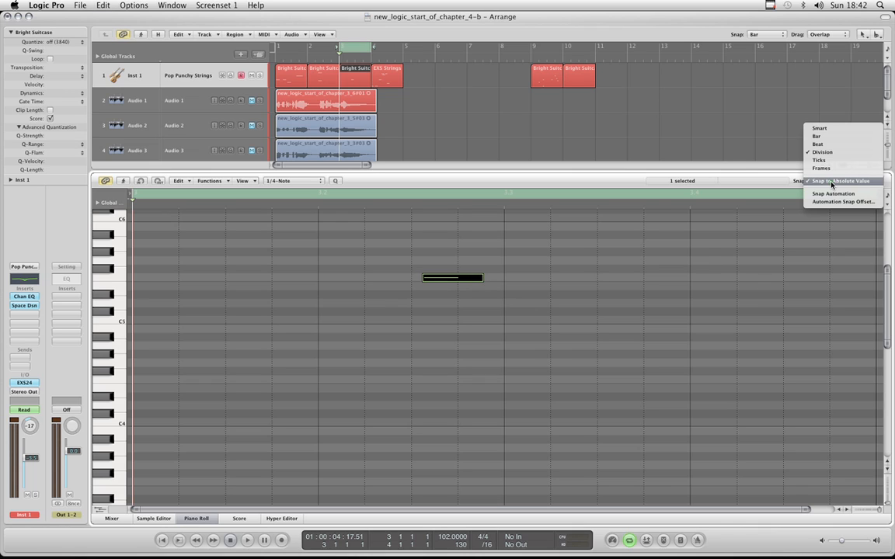
click(835, 183)
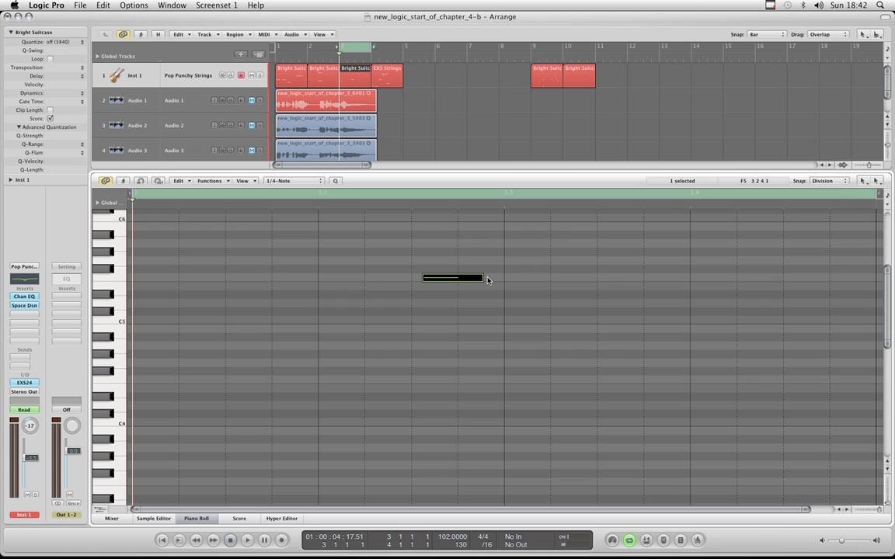
drag(483, 278, 501, 288)
key(super+z)
Step: Turn off Snap to Absolute Value for the Piano Roll, keeping the snap mode at Division
click(831, 183)
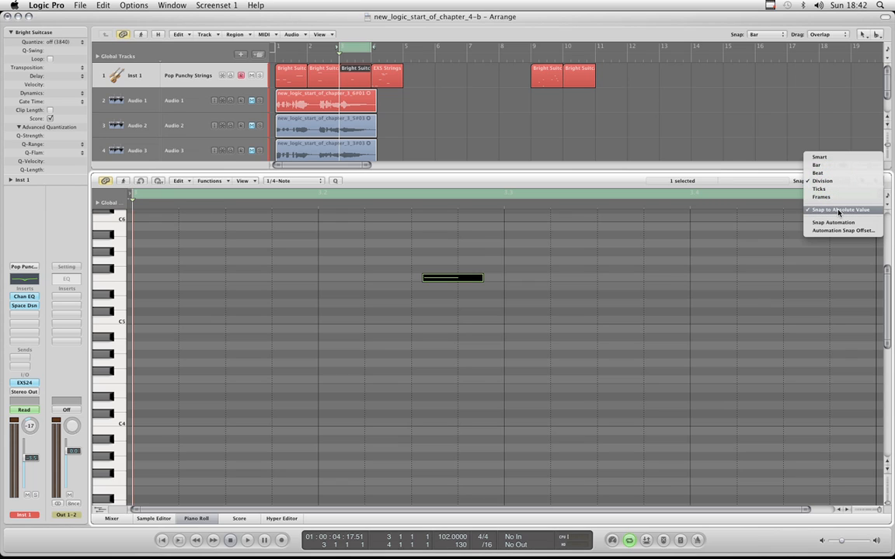
click(634, 191)
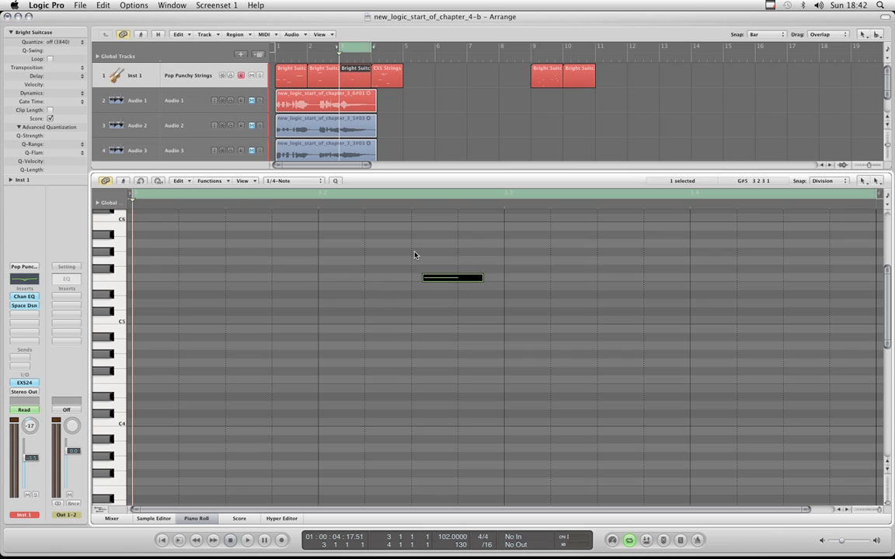
scroll(539, 283, up, 2)
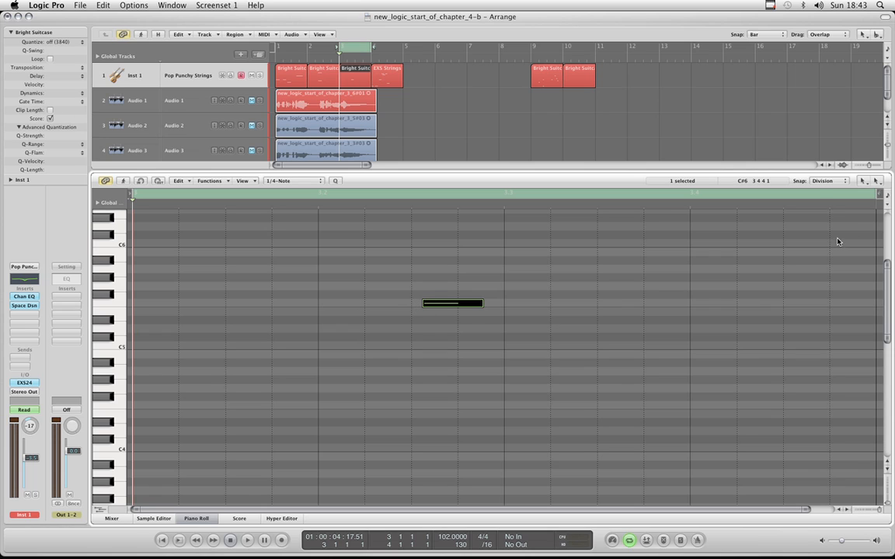
click(817, 184)
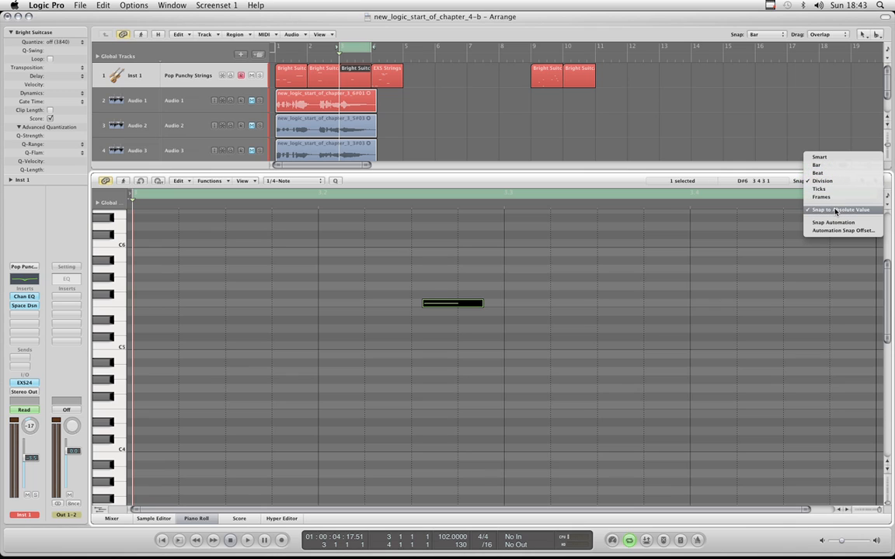
click(836, 211)
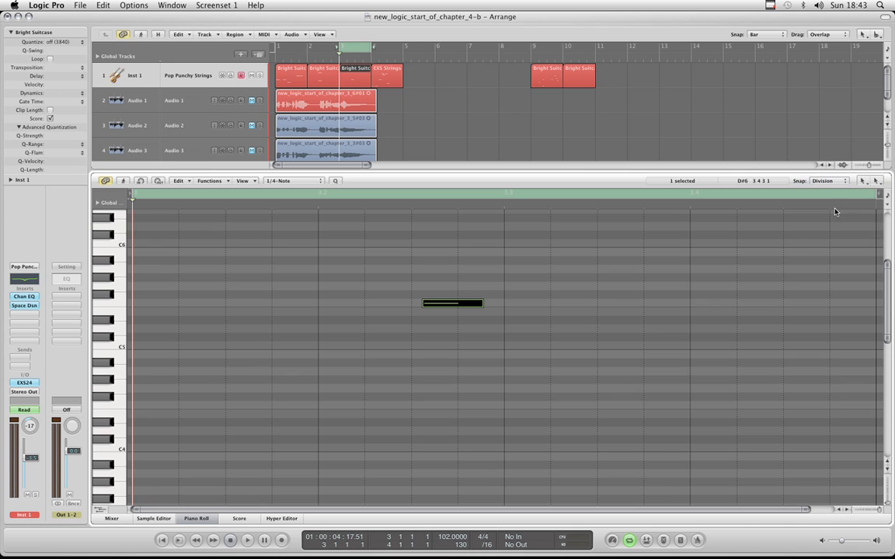
click(832, 181)
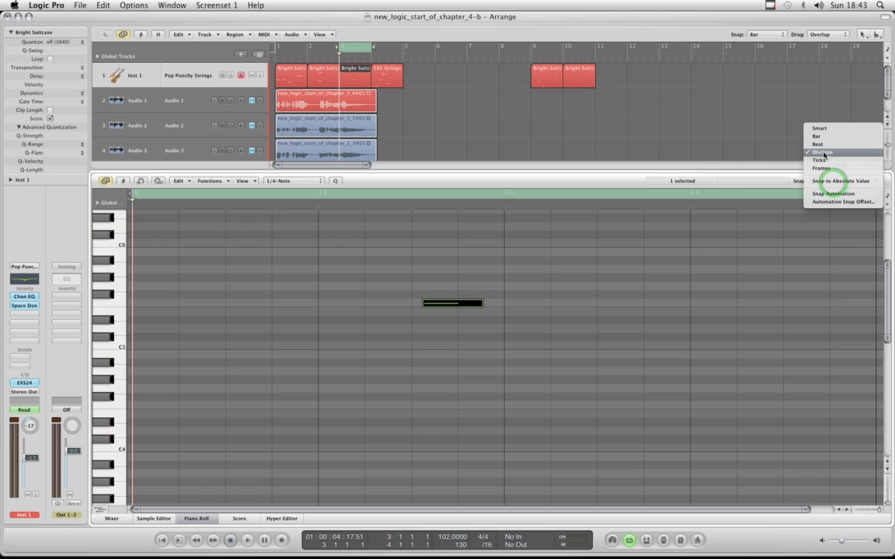
click(433, 310)
Step: Extend the F5 note's start to 3 2 3 with Division snap and to 3 2 1 with Beat snap, and undo both changes
drag(422, 303, 339, 304)
drag(343, 305, 411, 306)
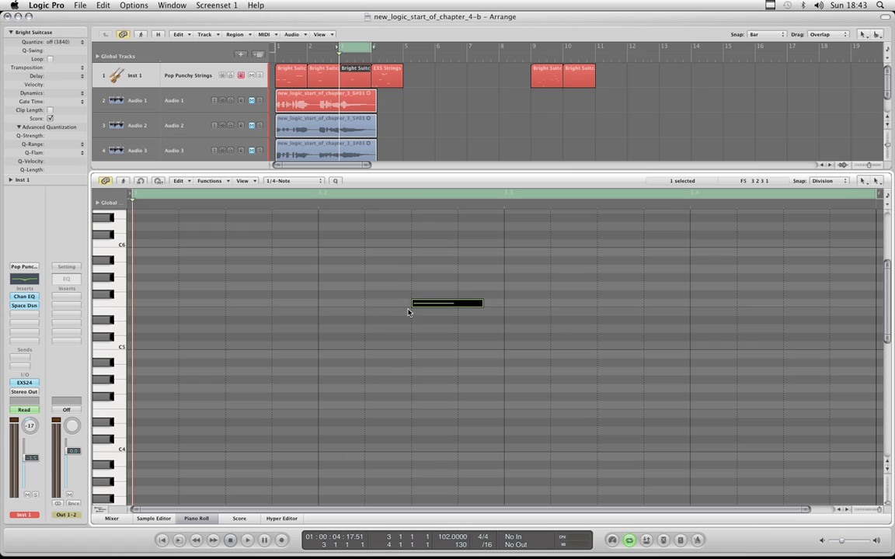
click(830, 183)
click(747, 163)
drag(411, 303, 319, 306)
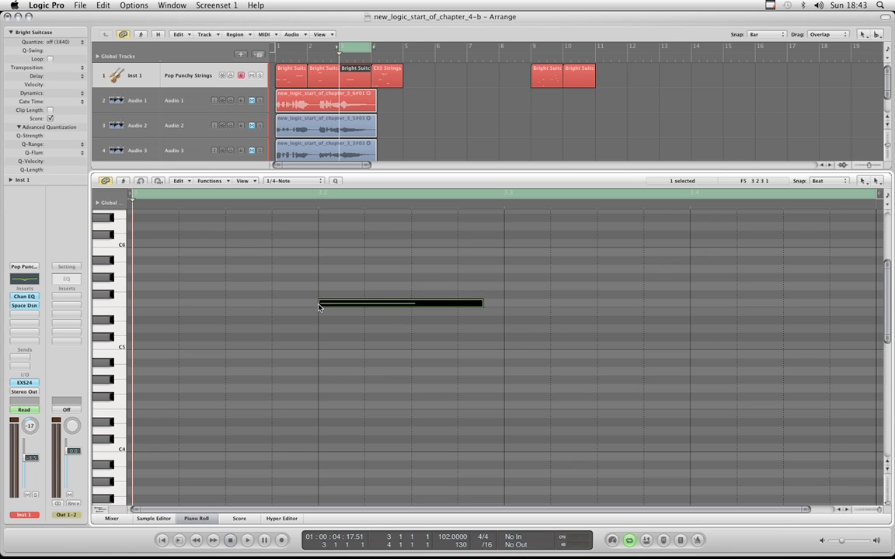
key(super+z)
key(super+z)
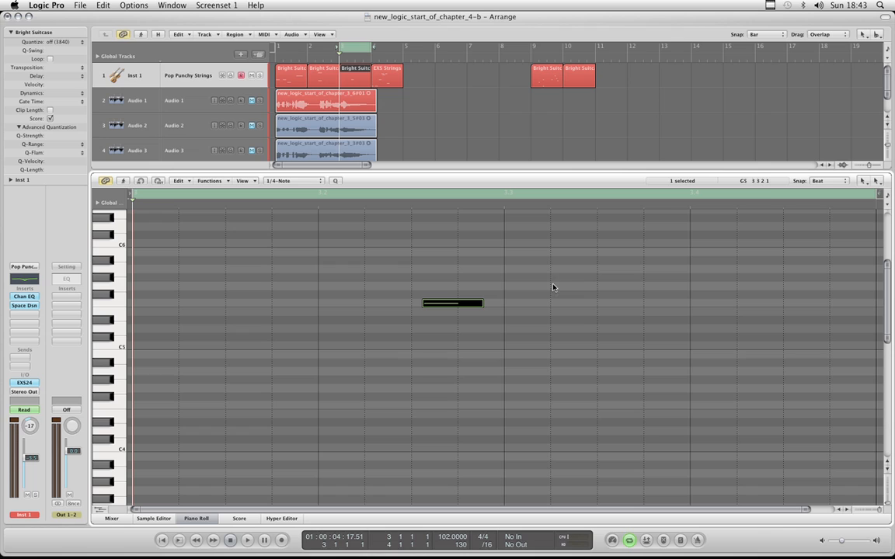
Step: Set the snap mode to Ticks, extend the F5 note's start very slightly earlier, and deselect the note
click(831, 182)
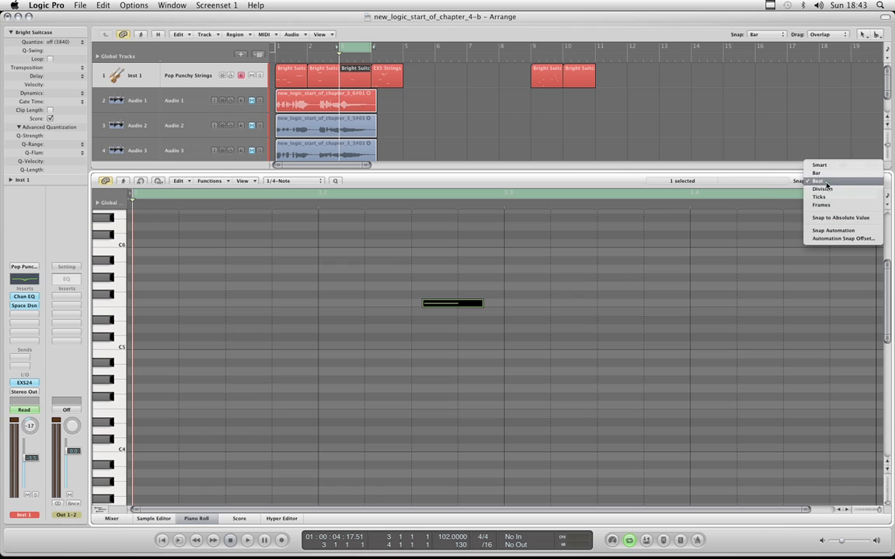
click(612, 182)
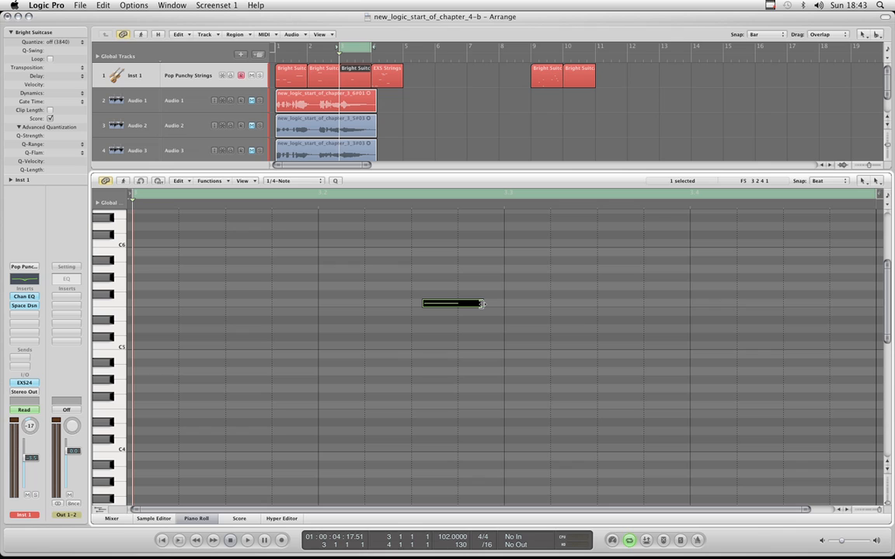
click(829, 183)
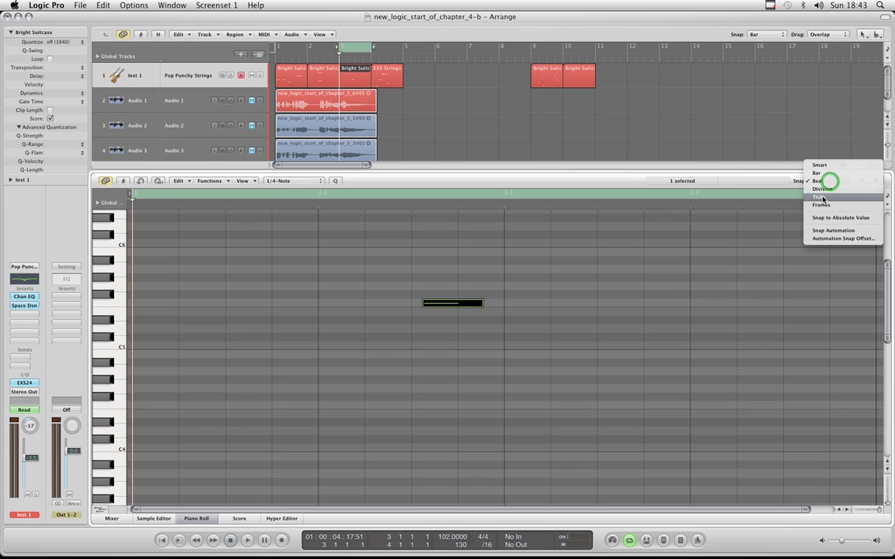
click(821, 197)
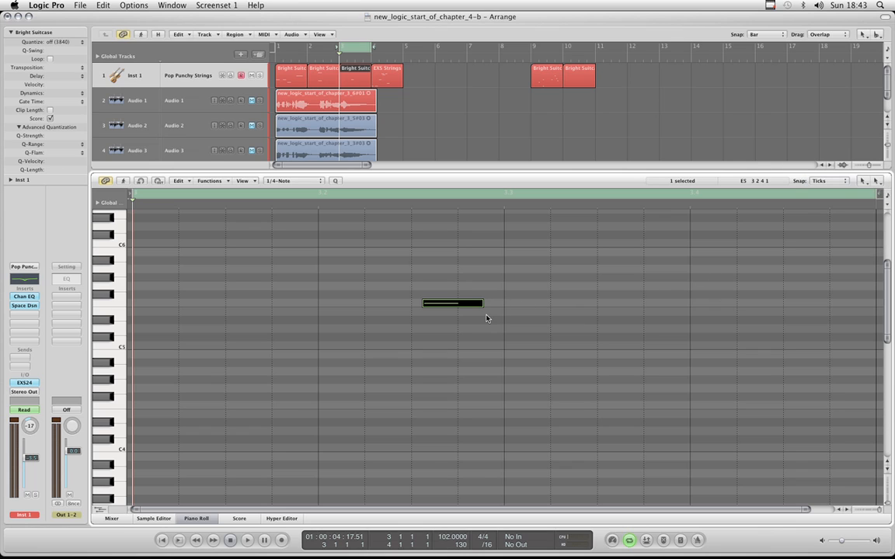
mouse_move(422, 304)
mouse_down()
mouse_move(382, 304)
mouse_move(420, 304)
mouse_up()
click(449, 279)
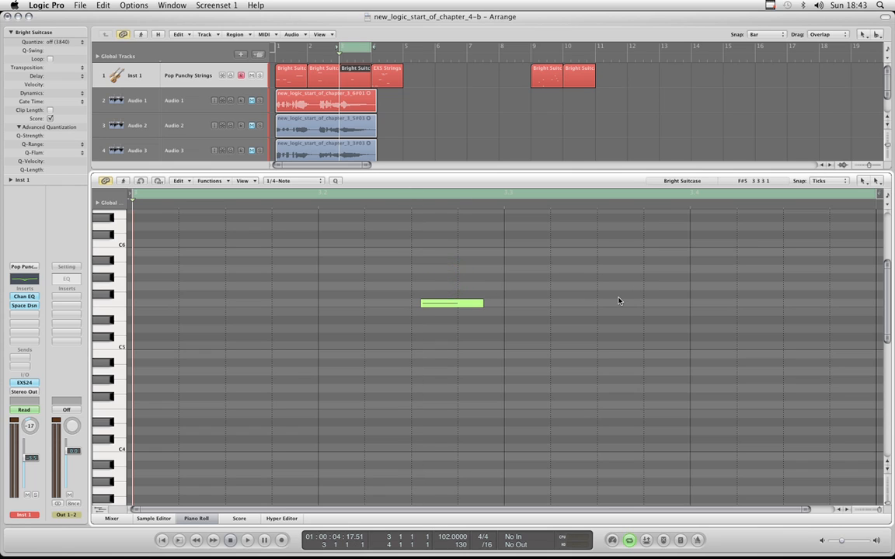
Step: Set the Piano Roll's snap mode back to Division
scroll(613, 300, down, 1)
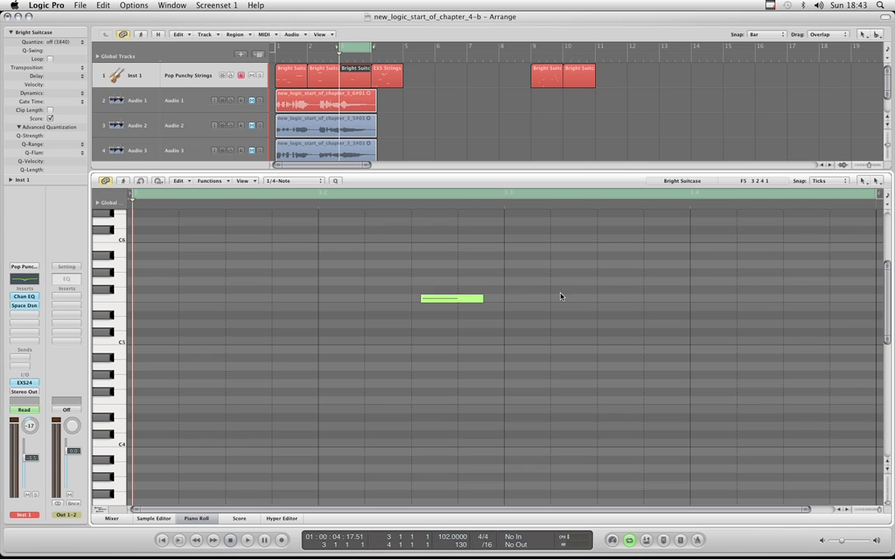
click(830, 181)
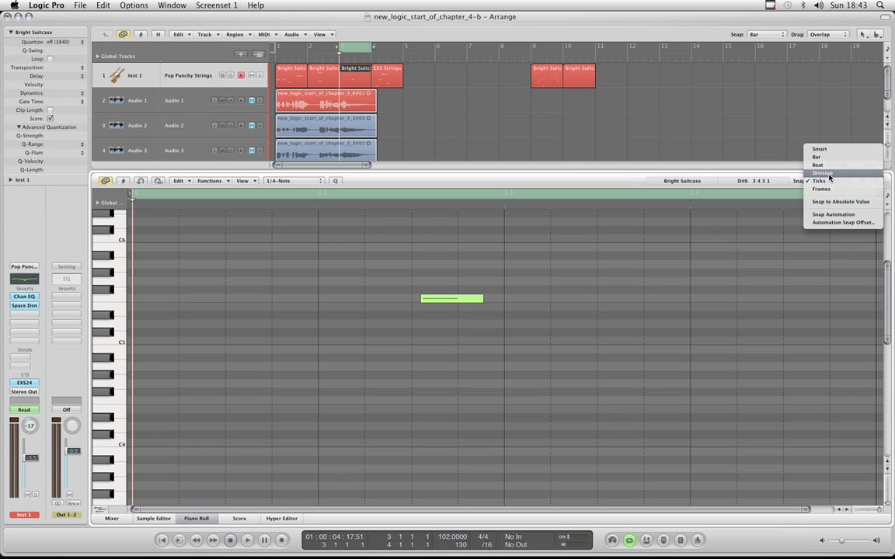
click(829, 174)
click(829, 181)
click(520, 376)
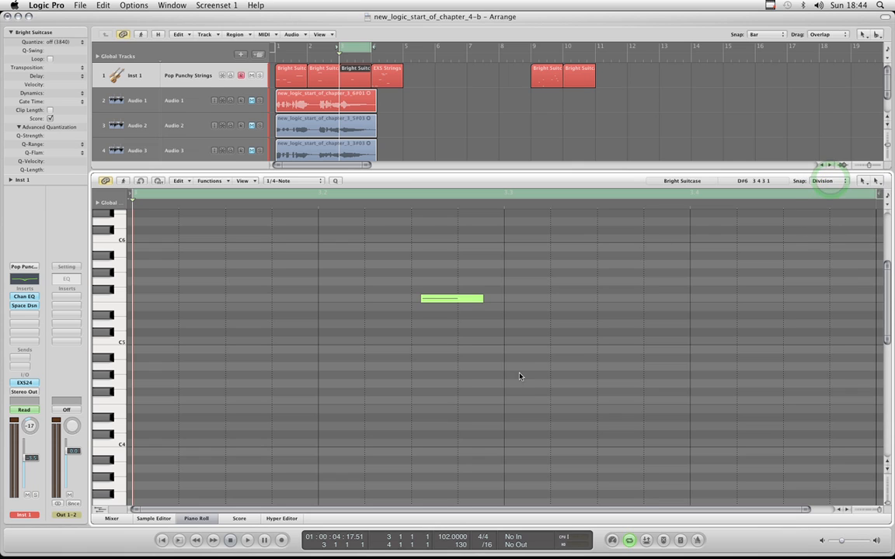
Step: Add a C5 note at 3 2 3 with the Pencil tool and delete it
key(Escape)
click(455, 324)
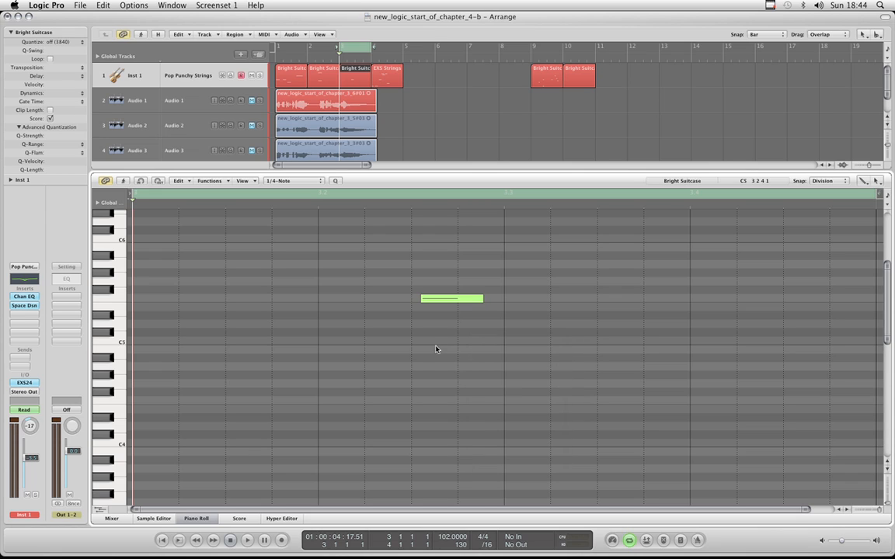
click(435, 340)
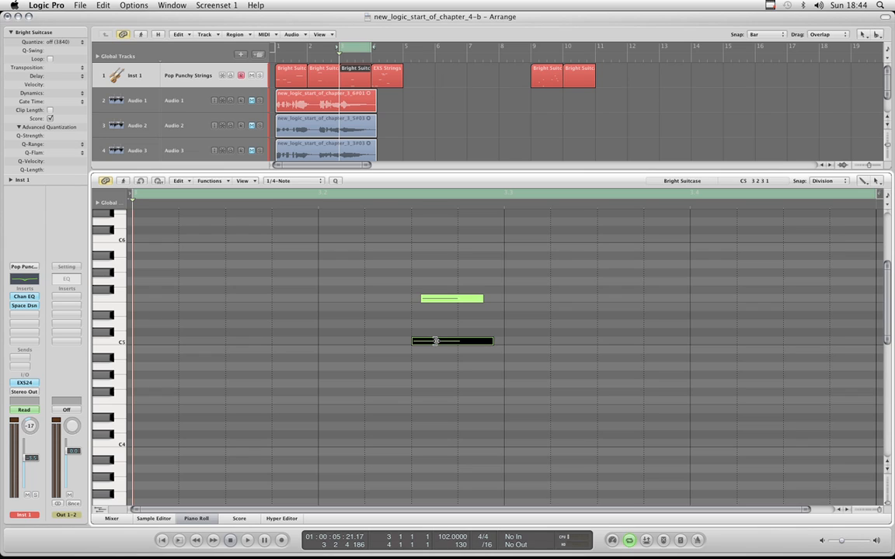
key(BackSpace)
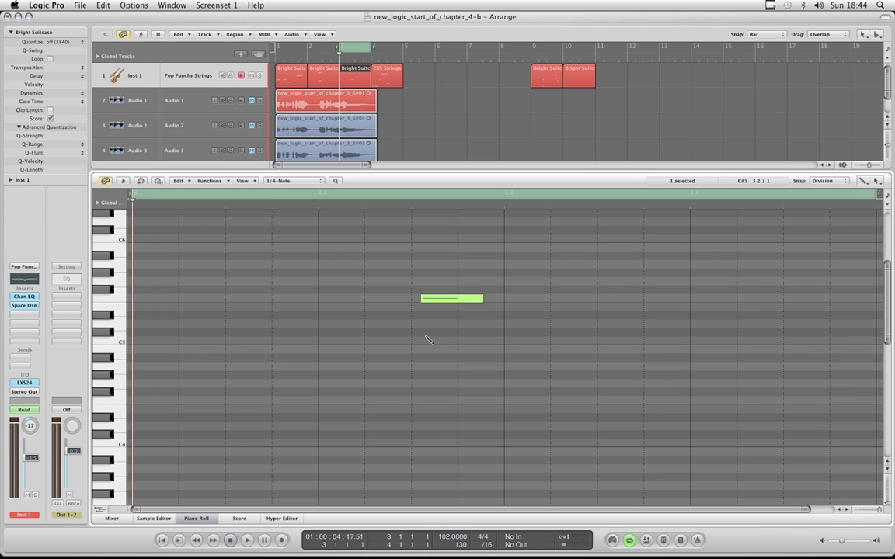
Step: Add a C#5 note at 3 2 3, try lengthening its end by one division, and undo the resize
click(427, 332)
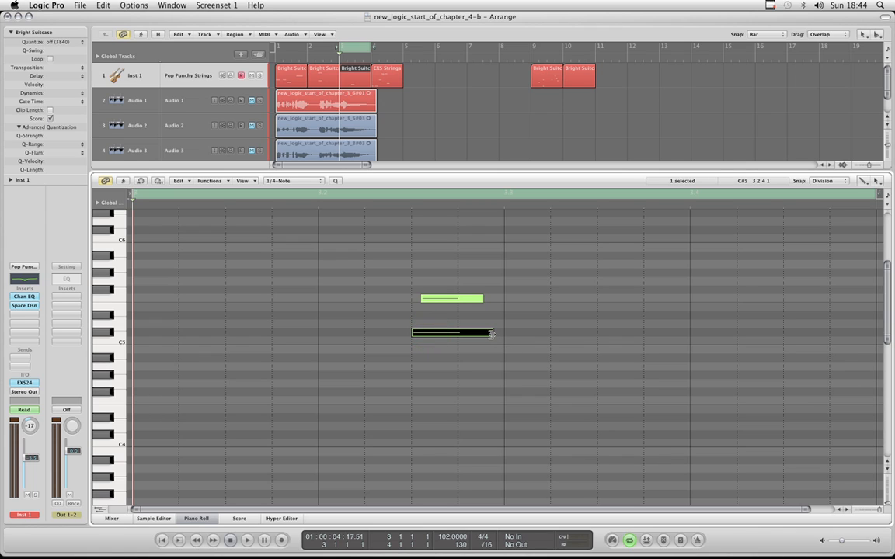
drag(491, 333, 554, 342)
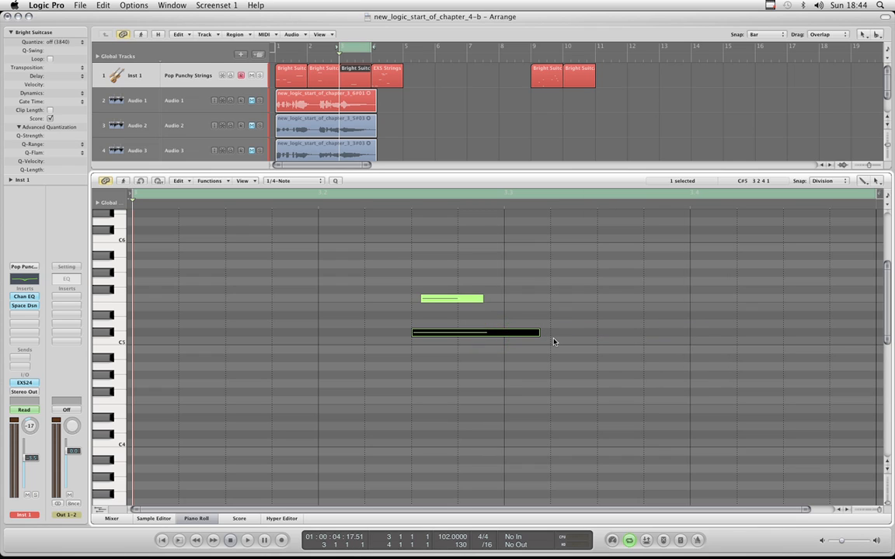
key(super+z)
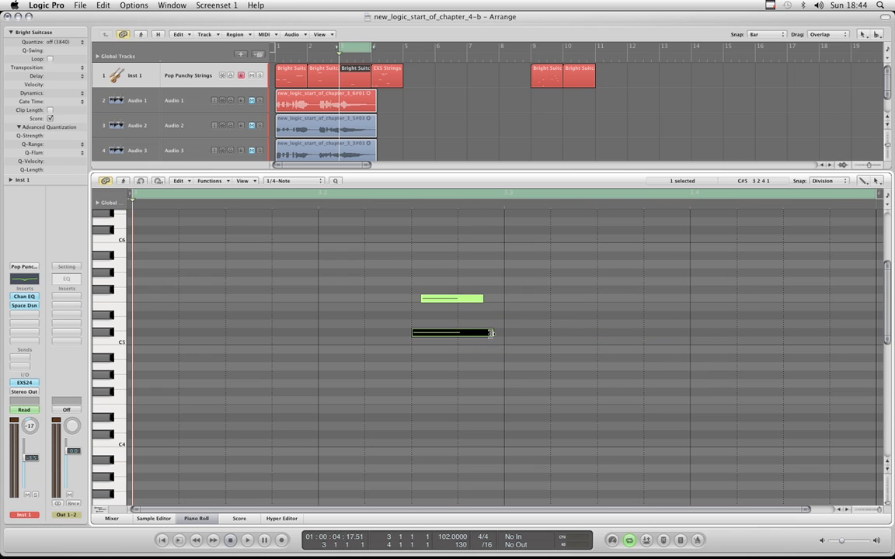
Step: Try adjusting the C#5 note's end again, erase the note with the Eraser tool, and return to the Pencil tool
mouse_move(491, 334)
mouse_down()
mouse_move(511, 334)
mouse_move(500, 334)
mouse_up()
key(Escape)
click(478, 328)
click(483, 332)
key(Escape)
click(505, 341)
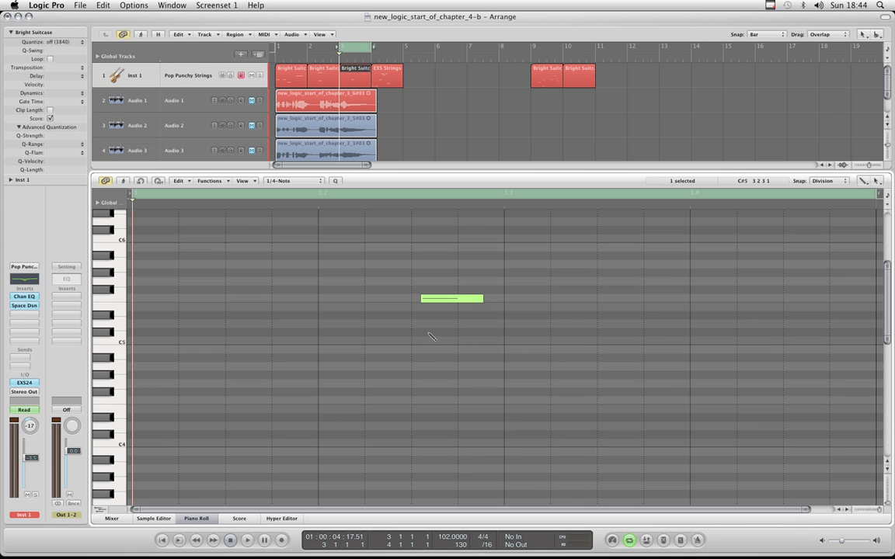
Step: Draw a C#5 note near 3 2 3 with the Pencil tool under Division snap, and delete it
mouse_move(429, 334)
mouse_down()
mouse_move(761, 326)
mouse_move(409, 332)
mouse_move(749, 331)
mouse_move(401, 341)
mouse_up()
key(Delete)
key(Delete)
Step: Enable Snap to Absolute Value, draw a C#5 note from 3 2 3 to 3 3 1, and undo the note
click(814, 180)
click(836, 181)
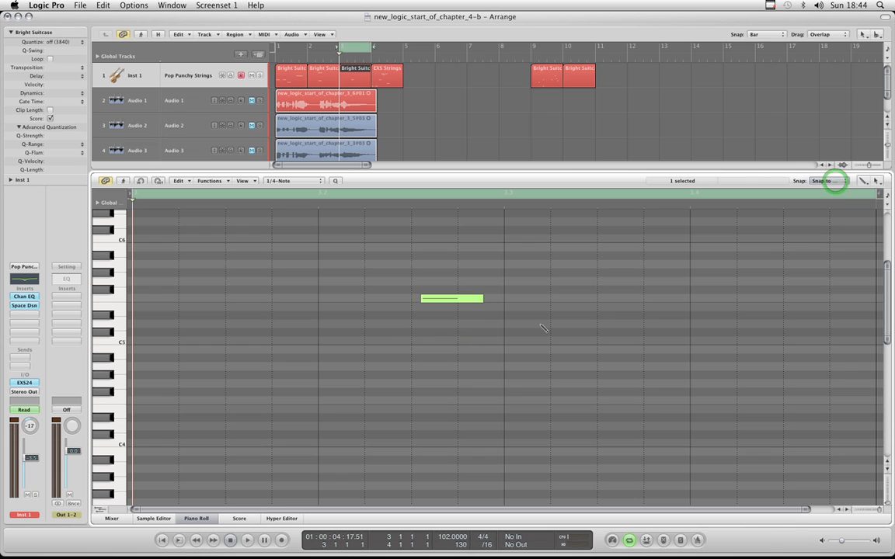
mouse_move(420, 335)
mouse_down()
mouse_move(748, 333)
mouse_move(361, 330)
mouse_move(644, 329)
mouse_move(394, 334)
mouse_up()
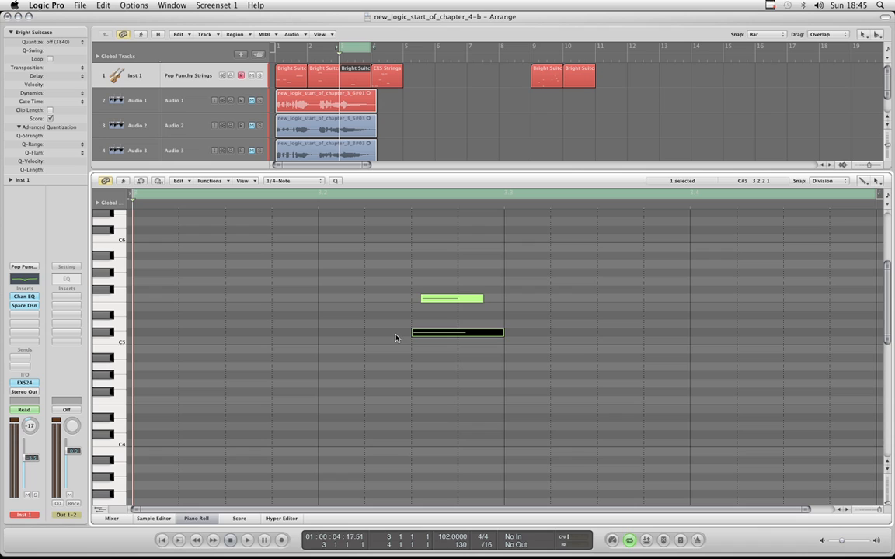
key(super+z)
Step: Set the snap mode to Ticks, draw a C#5 note starting at 3 2 3, and remove it with the Eraser tool
click(822, 181)
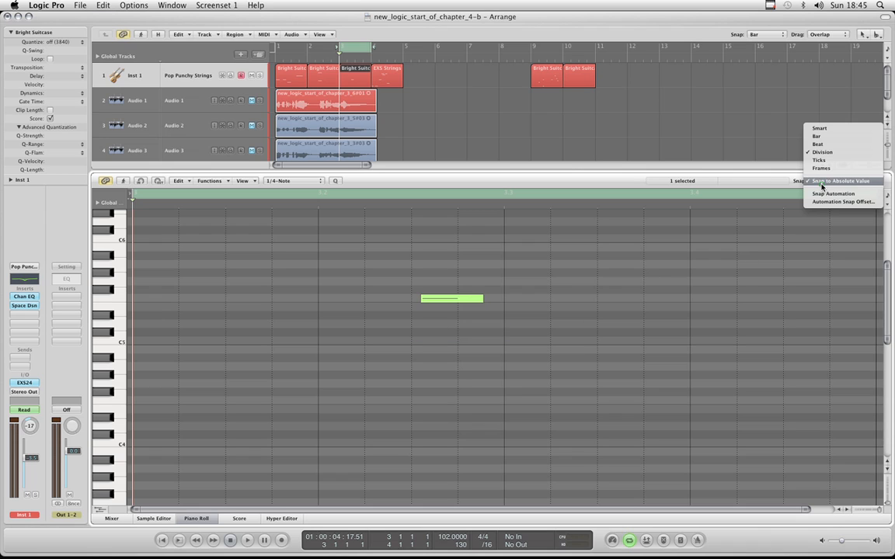
click(821, 189)
mouse_move(428, 332)
mouse_down()
mouse_move(577, 334)
mouse_move(399, 332)
mouse_move(555, 332)
mouse_move(412, 334)
mouse_up()
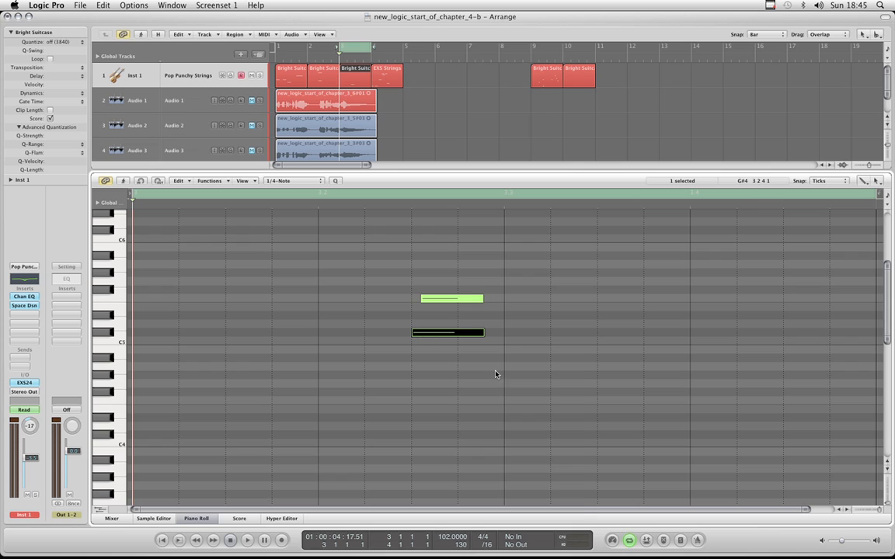
key(Escape)
click(508, 396)
click(474, 332)
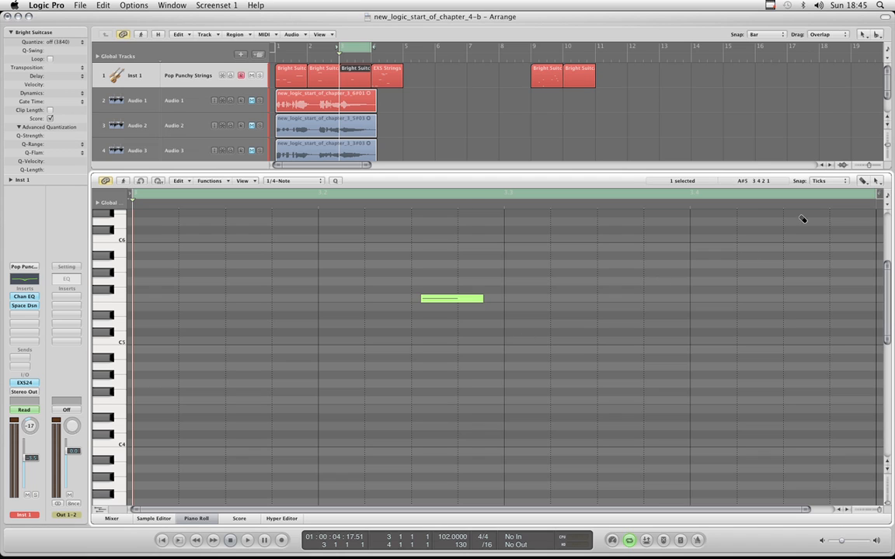
Step: Return the snap mode to Division and add a D5 note at 3 2 3 with the Pencil tool
click(827, 184)
click(826, 175)
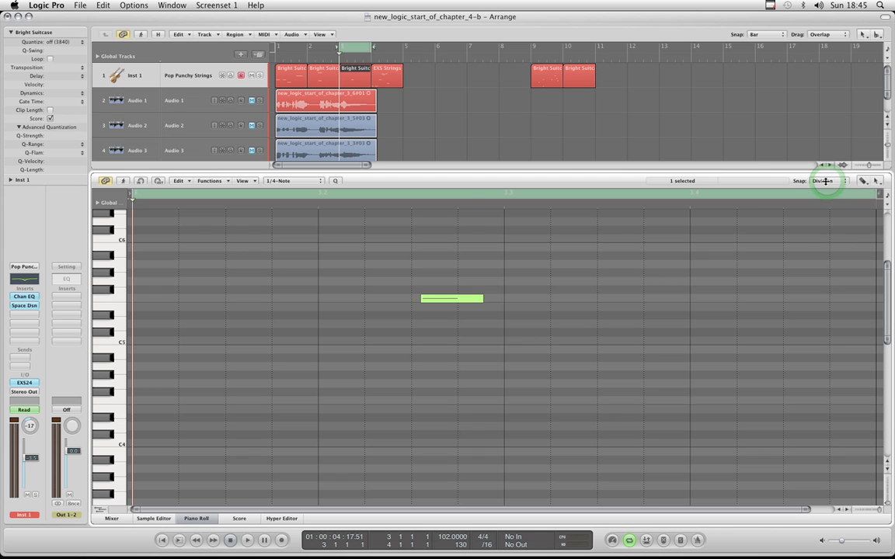
click(826, 182)
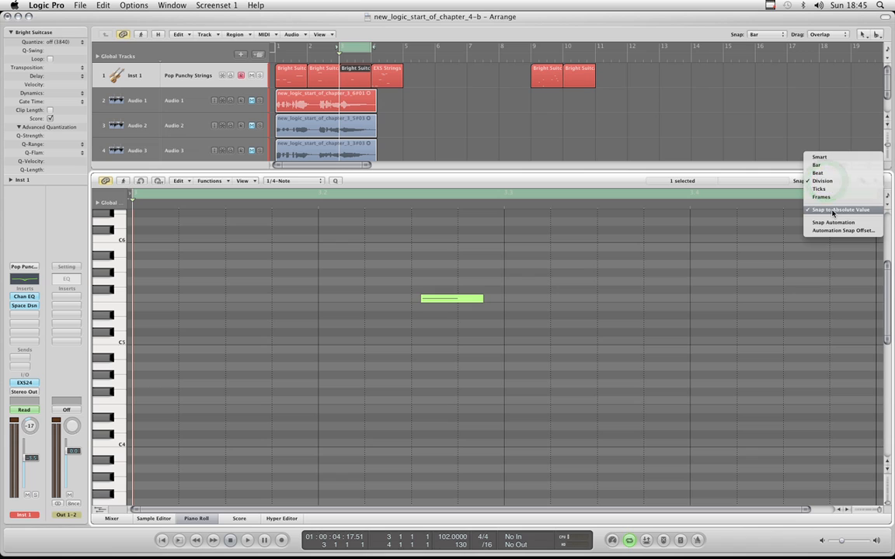
click(825, 181)
key(Escape)
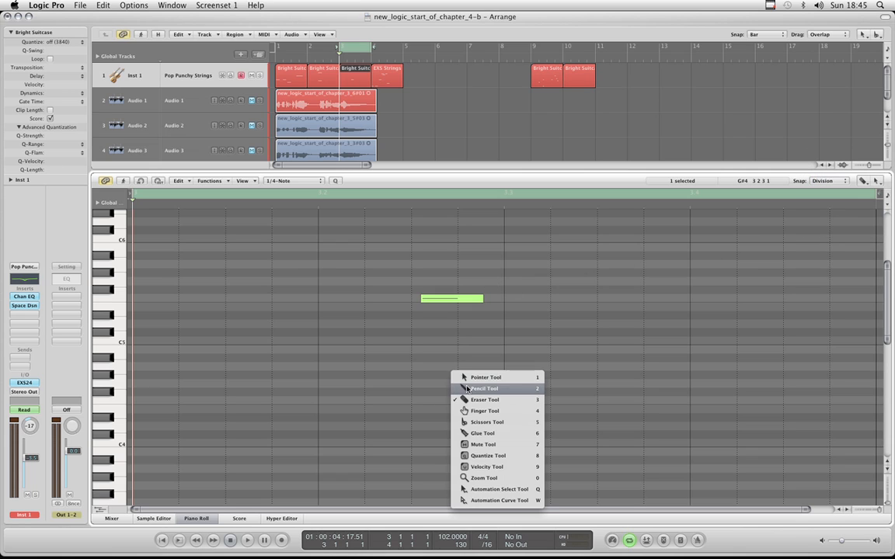
click(468, 389)
click(423, 325)
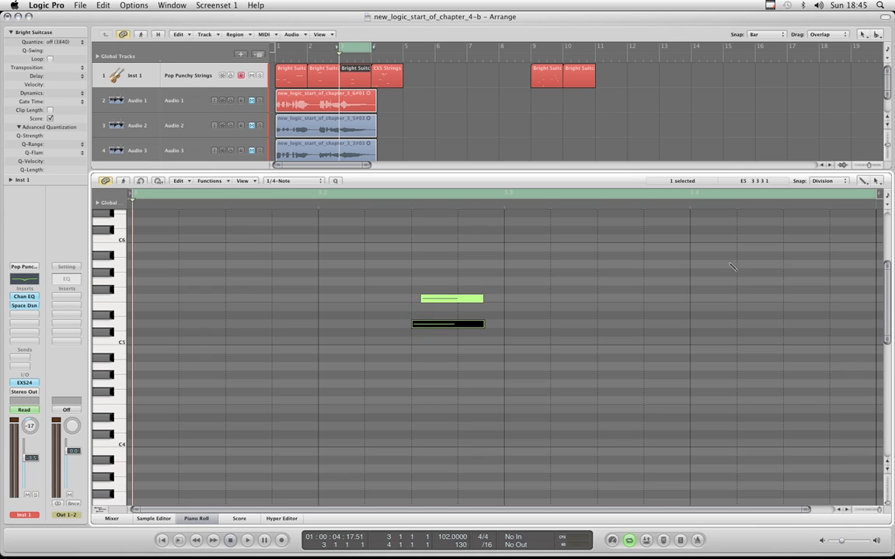
Step: Set the snap mode to Ticks and lengthen the D5 note at its end and at its start to about 3 2 2 116
click(824, 183)
click(823, 189)
drag(482, 325, 528, 325)
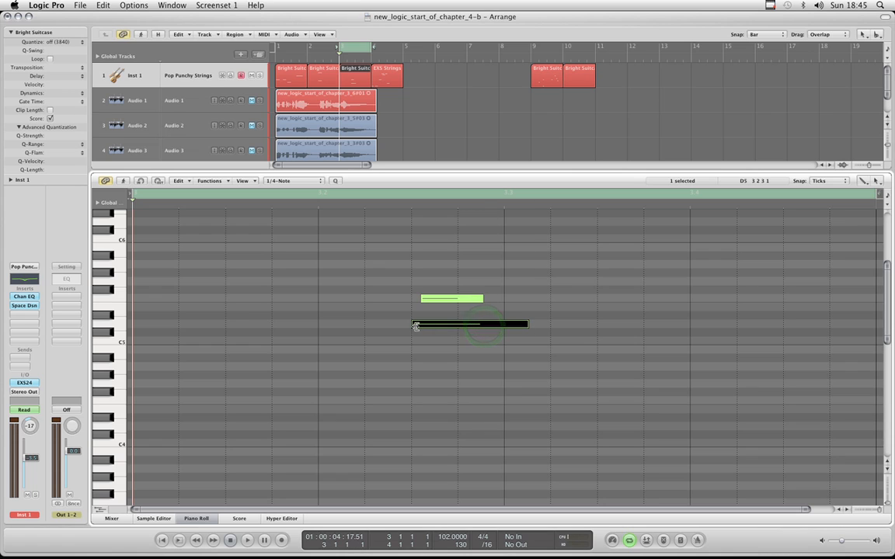
drag(409, 325, 387, 325)
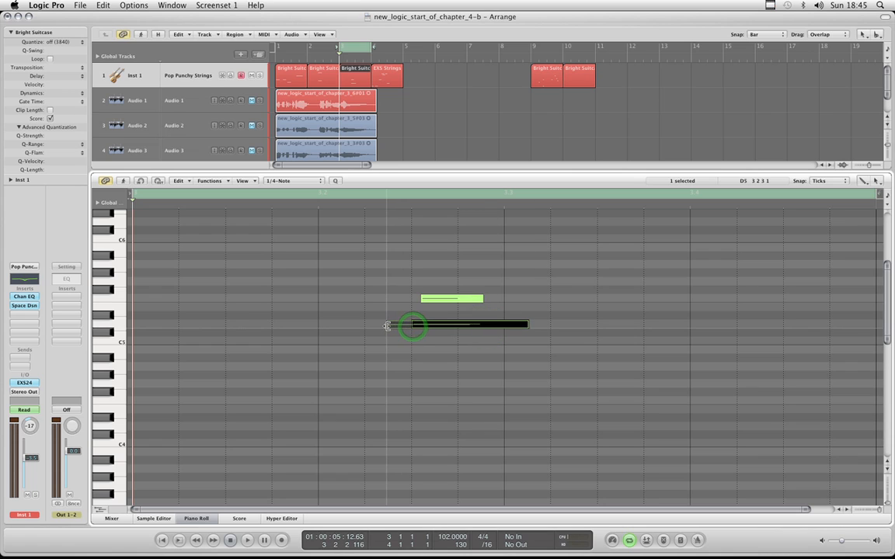
Step: Fine-tune the D5 note's end and lengthen the F5 note at its start, to about 3 2 3 32, and at its end
click(525, 324)
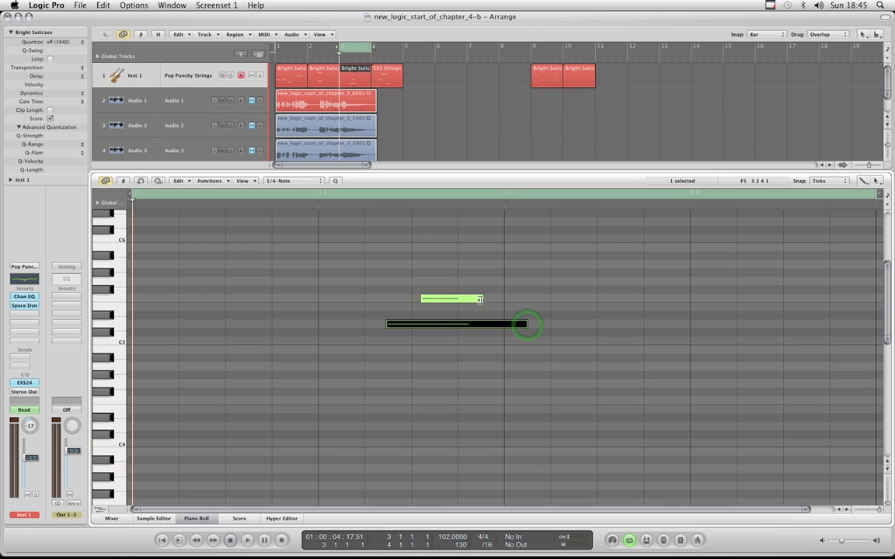
drag(422, 300, 418, 300)
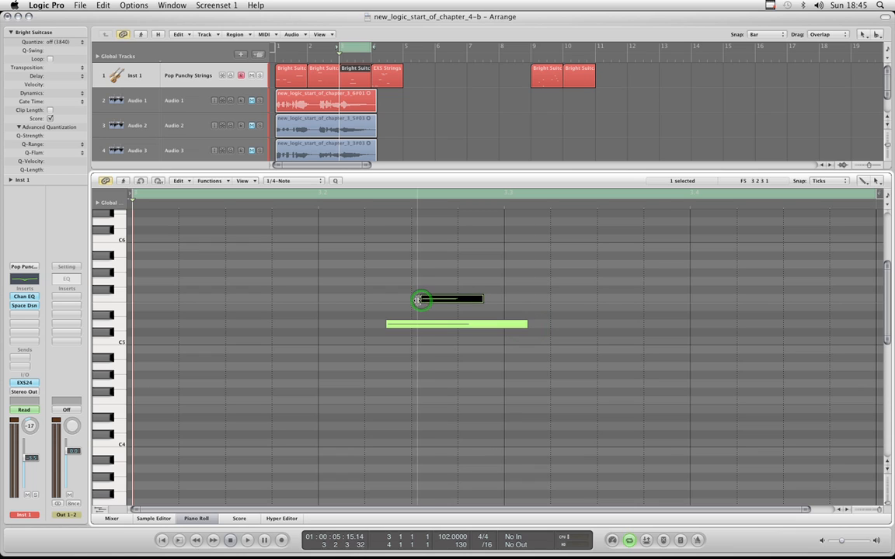
mouse_move(481, 298)
mouse_down()
mouse_move(459, 299)
mouse_move(499, 299)
mouse_up()
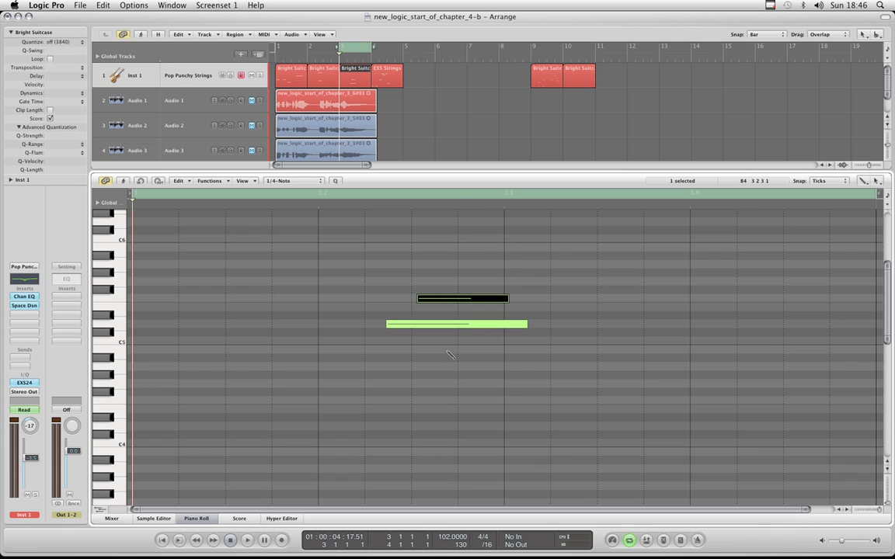
Step: Add a B4 note below the other two with the Pencil tool, move it one division earlier, and lengthen its end
click(448, 352)
drag(432, 352, 513, 354)
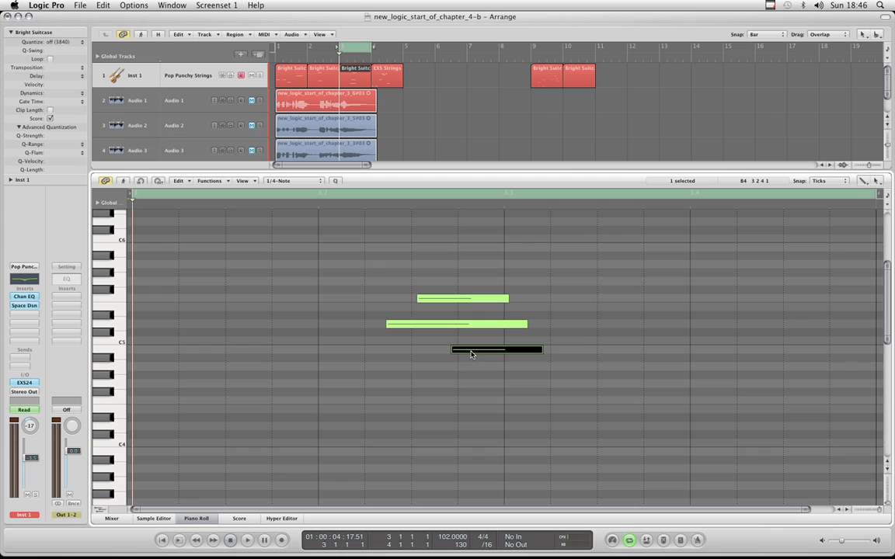
drag(456, 353, 408, 354)
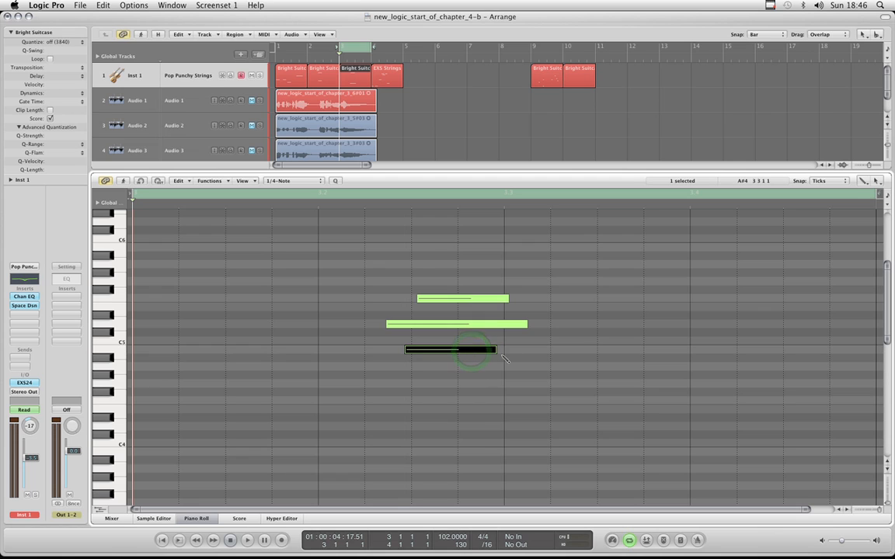
drag(494, 353, 553, 356)
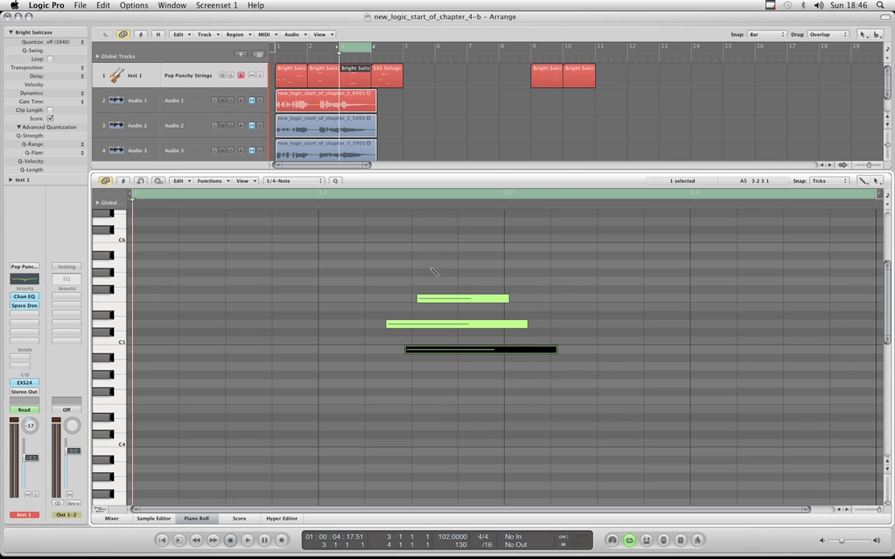
Step: Switch to the Pointer tool, slightly shorten the B4 note's end, and clear the note selection
key(Escape)
key(Escape)
click(407, 284)
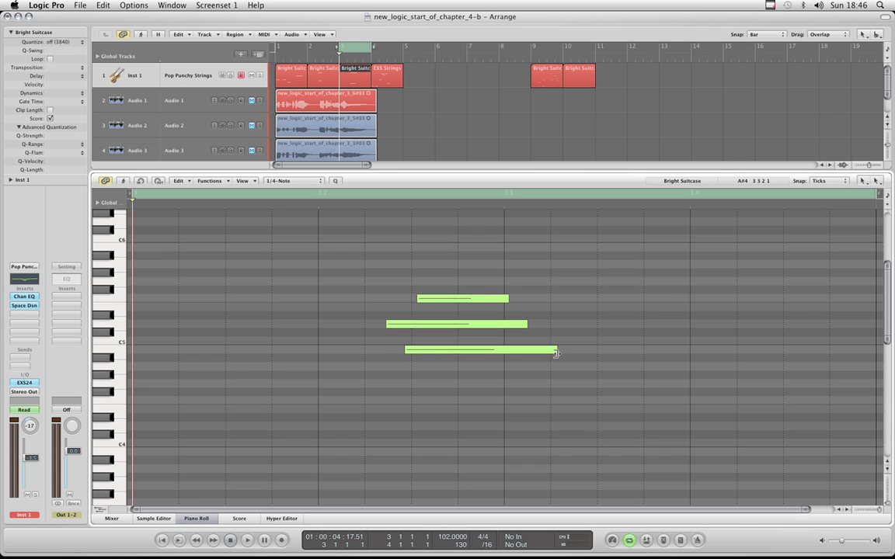
drag(556, 354, 545, 353)
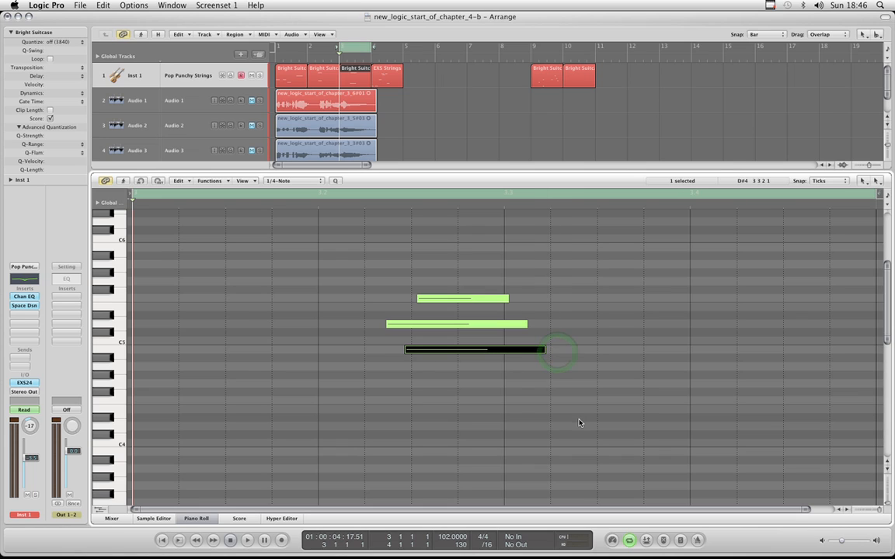
click(556, 327)
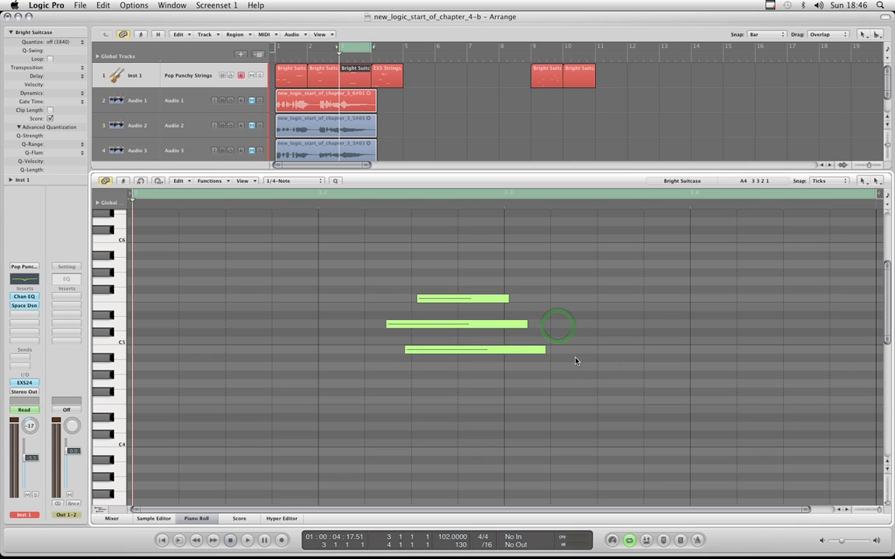
Step: Practise rubber-band selection and adding or removing individual notes, ending with the F5, D5 and B4 notes all selected
drag(375, 266, 479, 403)
click(380, 290)
click(444, 298)
shift+click(444, 351)
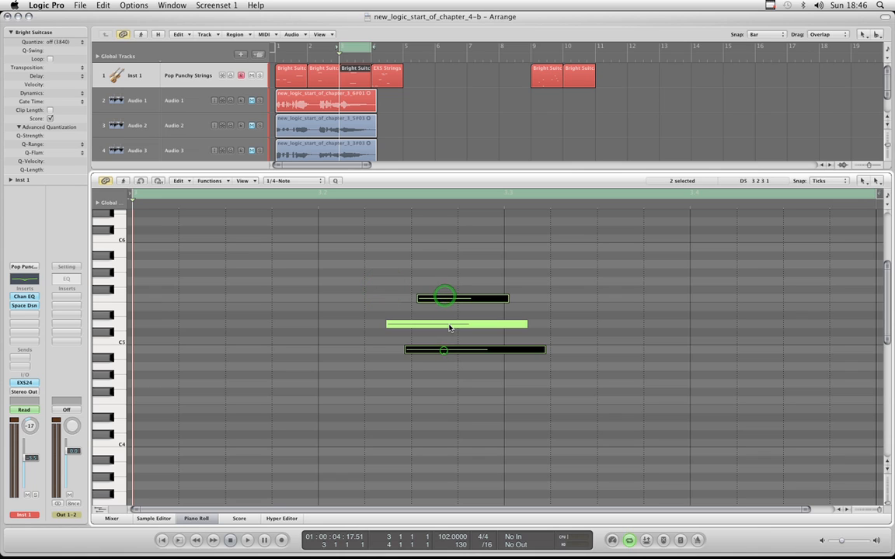
shift+click(448, 325)
shift+click(449, 349)
shift+click(456, 325)
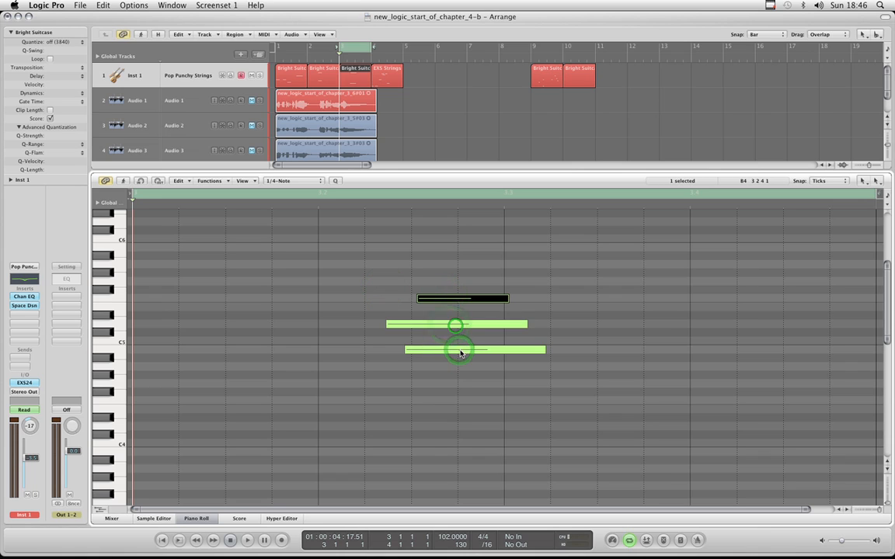
shift+click(457, 350)
shift+click(454, 325)
shift+click(450, 325)
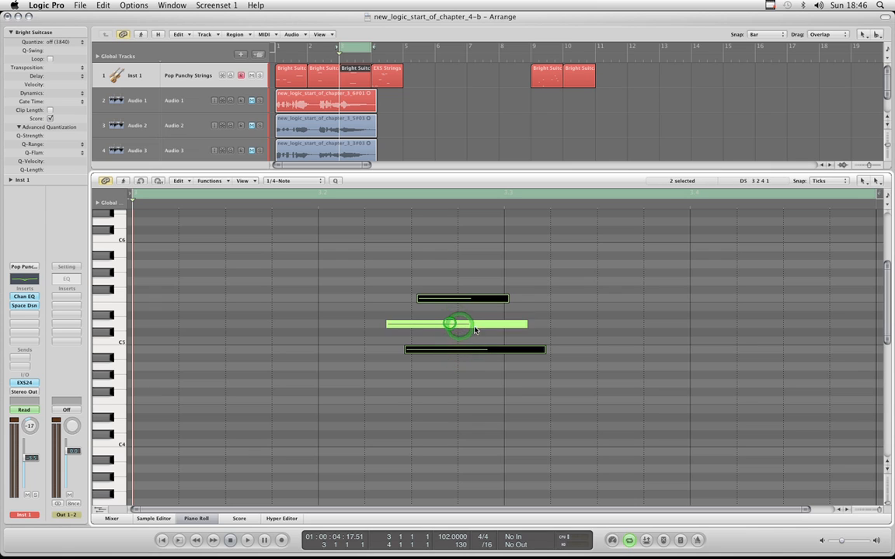
shift+click(466, 324)
Step: Set the Piano Roll's snap mode to Division while keeping the three notes selected
scroll(653, 340, down, 1)
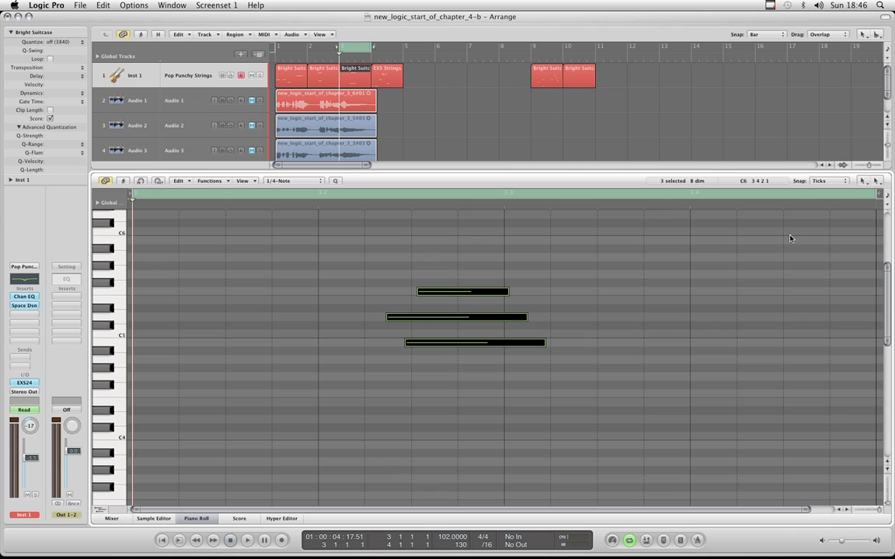
click(830, 182)
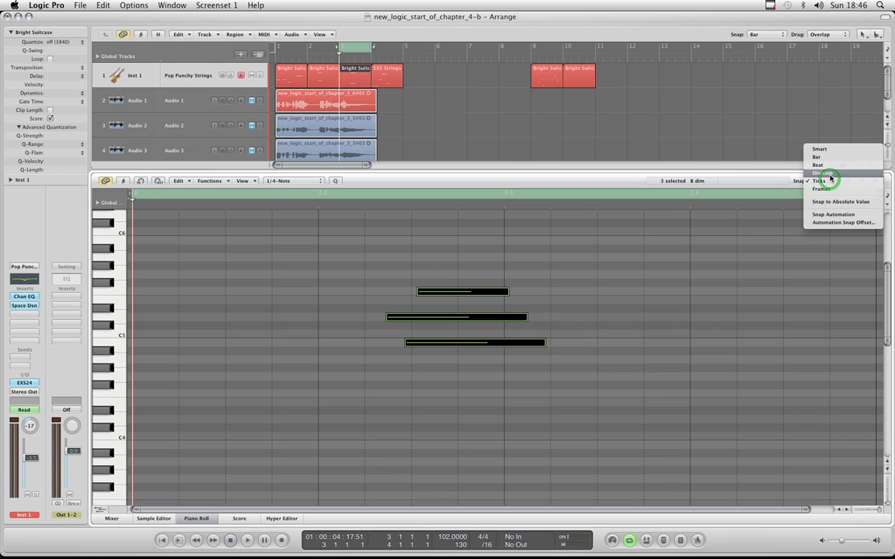
click(823, 181)
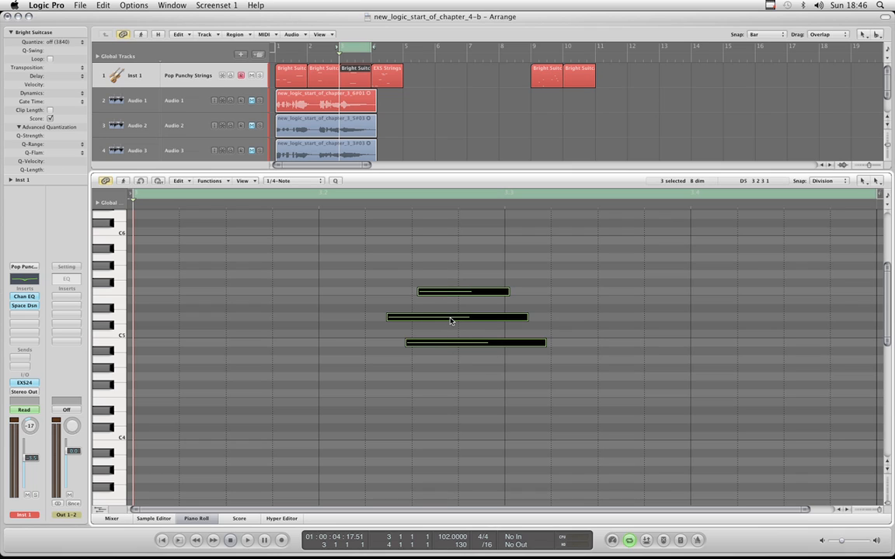
click(819, 182)
Step: Try moving the selected notes earlier and adjusting the D5 note's end under Division snapping, then clear the selection
drag(463, 318, 441, 319)
mouse_move(525, 318)
mouse_down()
mouse_move(731, 317)
mouse_move(474, 319)
mouse_move(521, 319)
mouse_up()
click(542, 283)
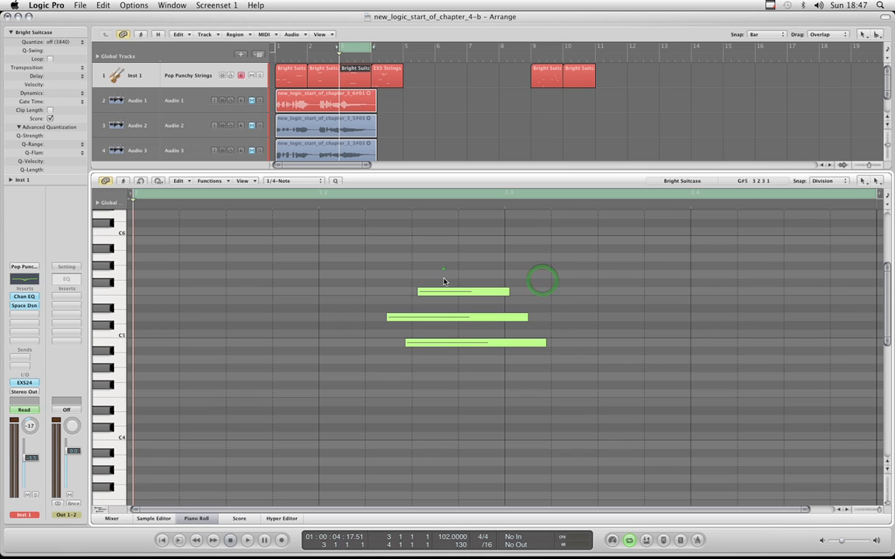
Step: Select all three notes again and enable Snap to Absolute Value alongside the Division snap mode
drag(444, 269, 687, 343)
click(835, 180)
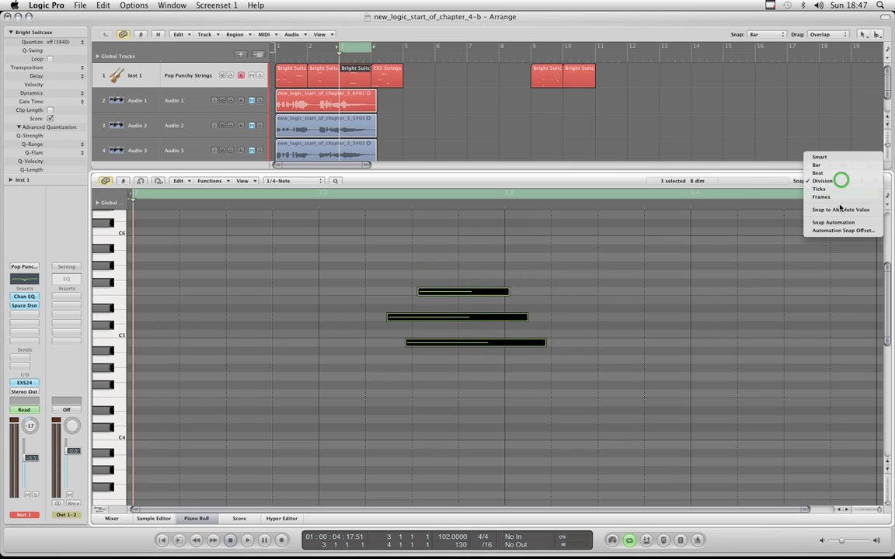
click(613, 323)
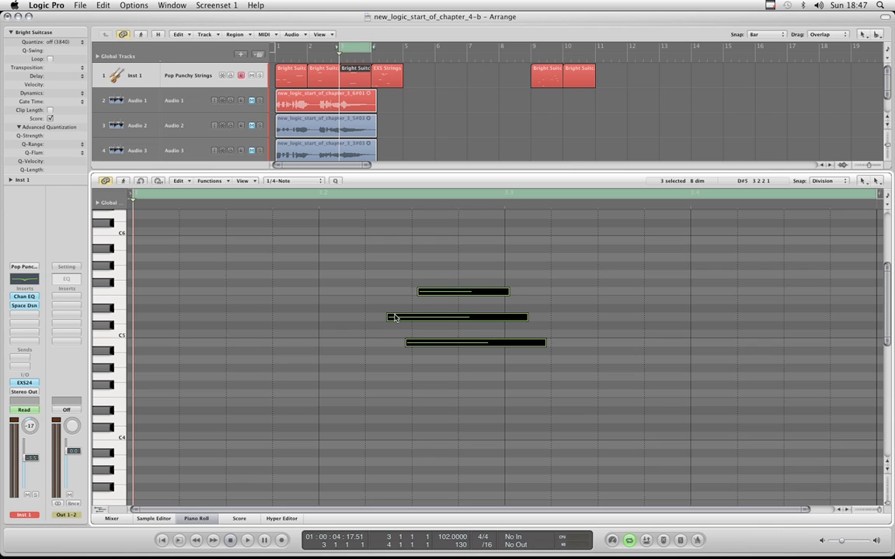
click(829, 178)
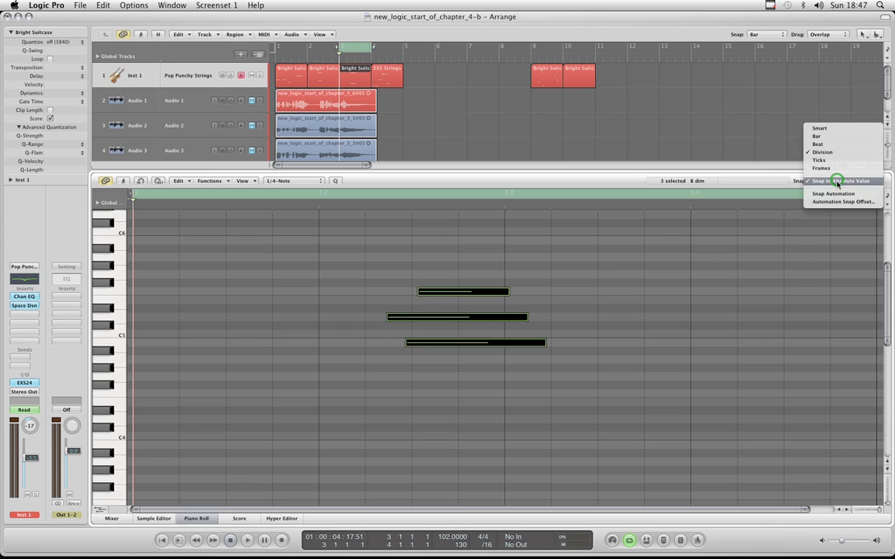
click(838, 183)
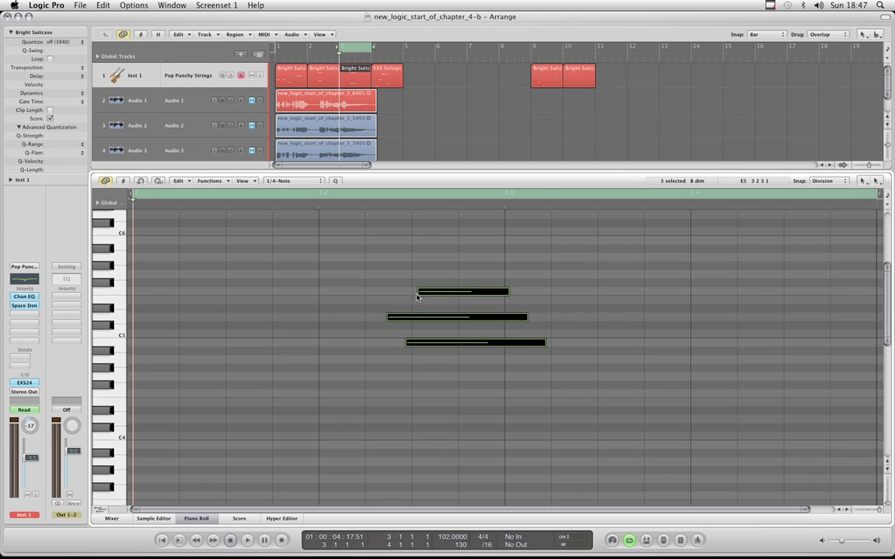
click(829, 181)
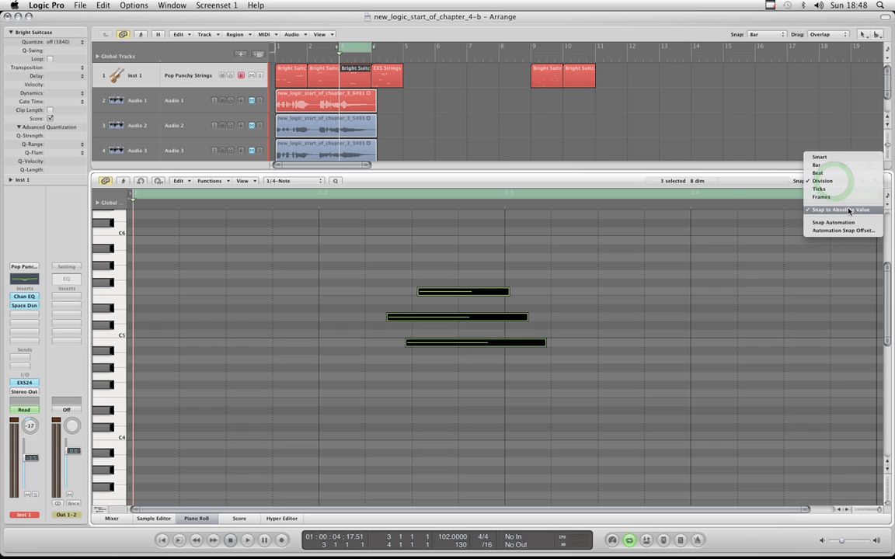
click(615, 183)
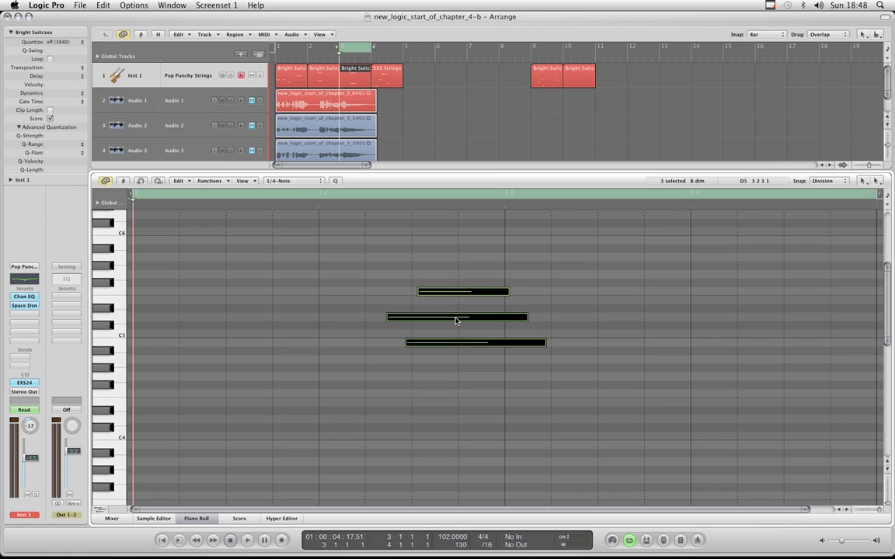
Step: Move the three selected notes by the D5 note so its start snaps to 3 2 3, 3 2 2, and finally 3 3 1
mouse_move(456, 320)
mouse_down()
mouse_move(295, 317)
mouse_move(466, 319)
mouse_up()
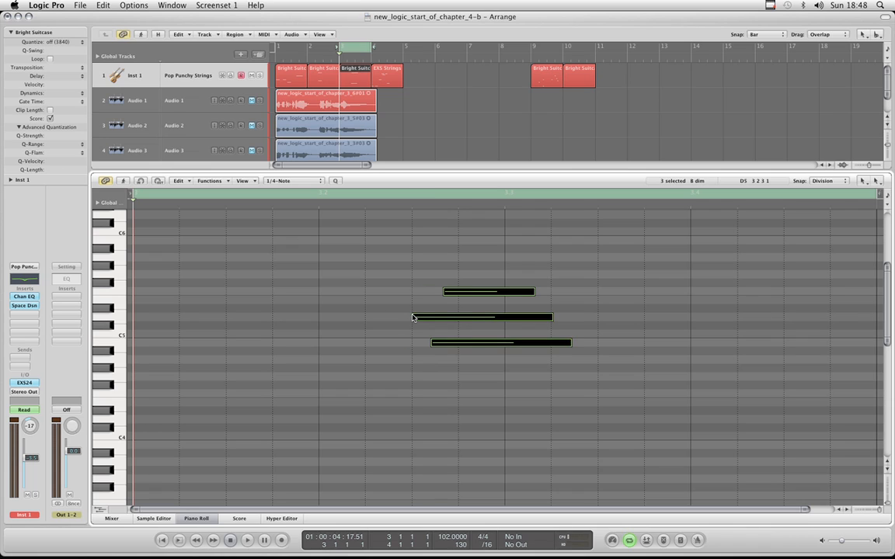
drag(459, 318, 383, 319)
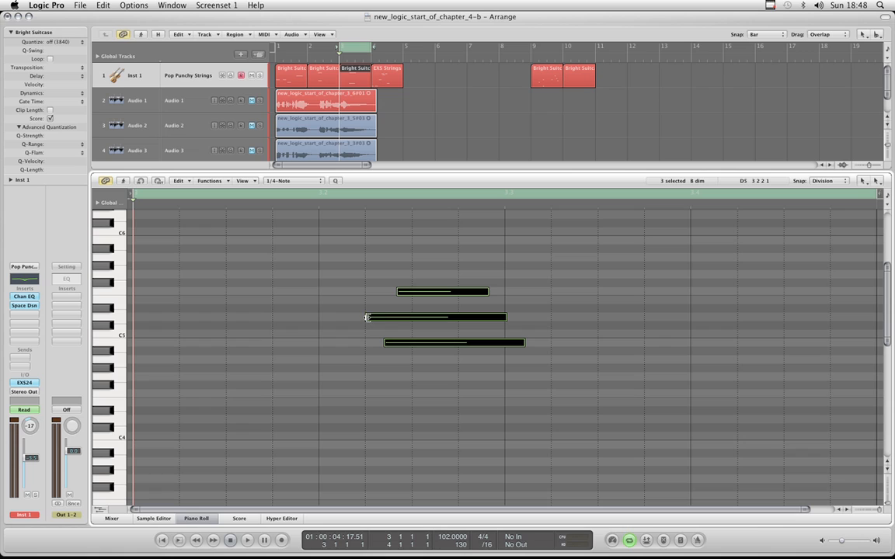
drag(399, 320, 509, 318)
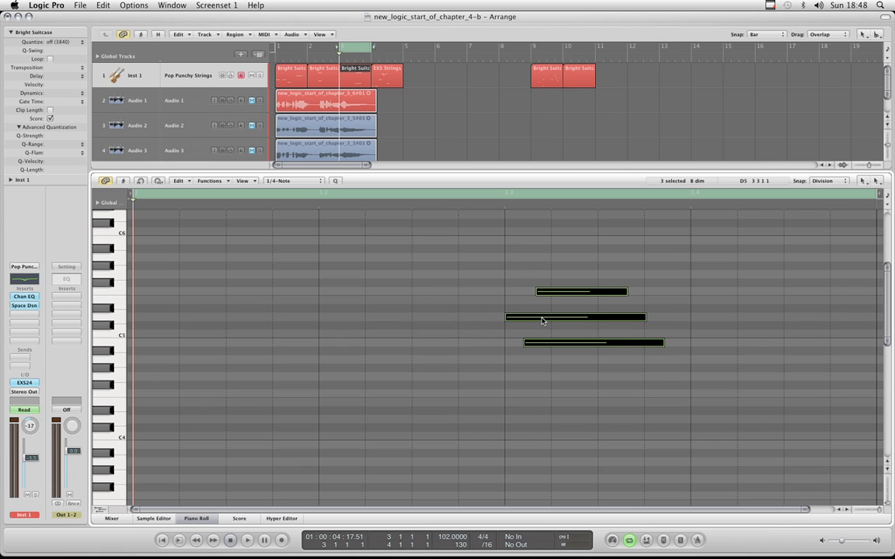
Step: Undo the last three moves of the selected notes
key(alt+Left)
key(alt+Left)
key(alt+Left)
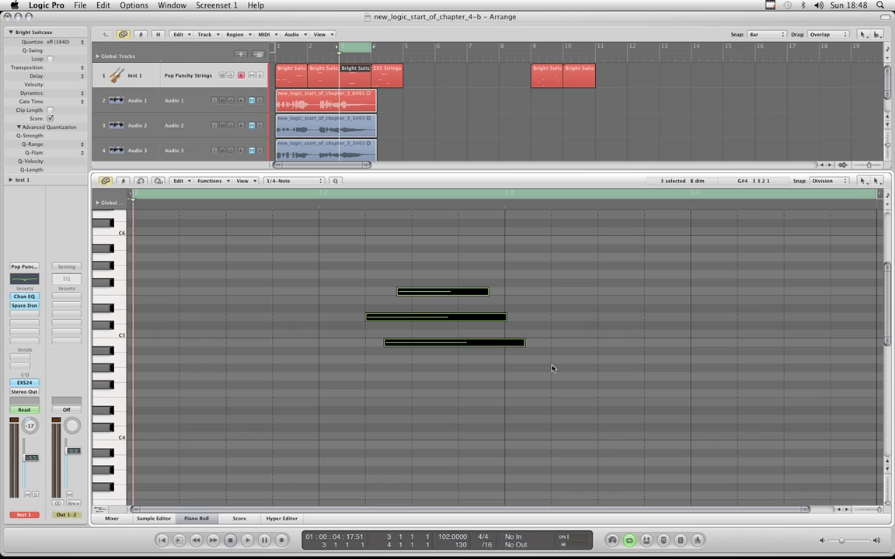
key(alt+Right)
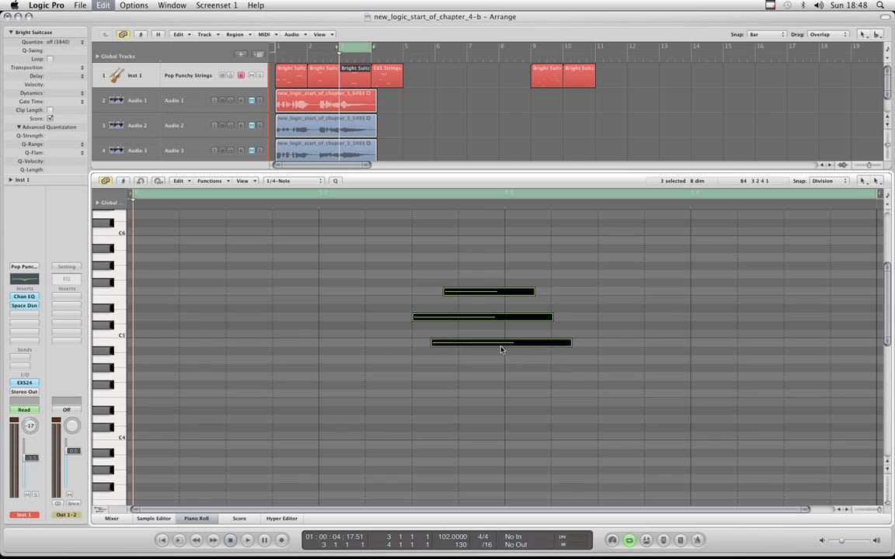
key(alt+Left)
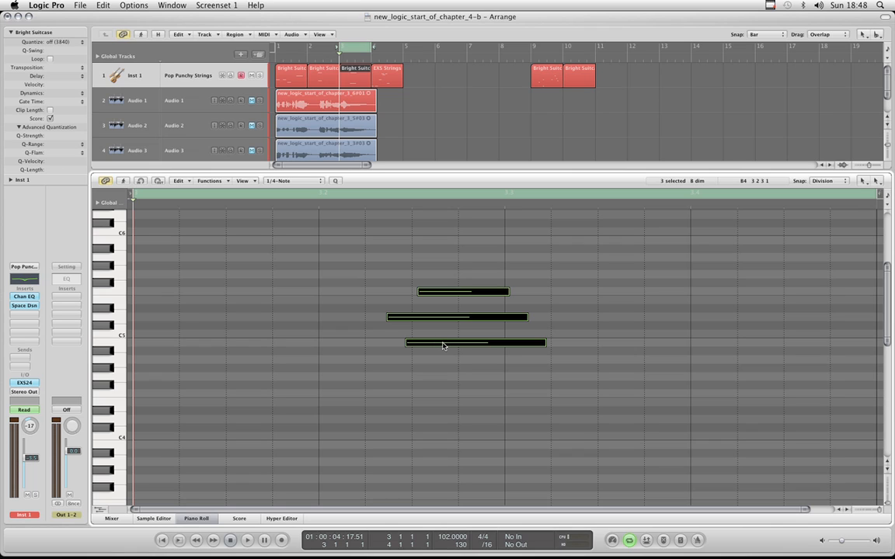
Step: Move the selected notes by the B4 note so its start snaps to 3 2 3, and undo the move
mouse_move(443, 345)
mouse_down()
mouse_move(238, 343)
mouse_move(439, 345)
mouse_up()
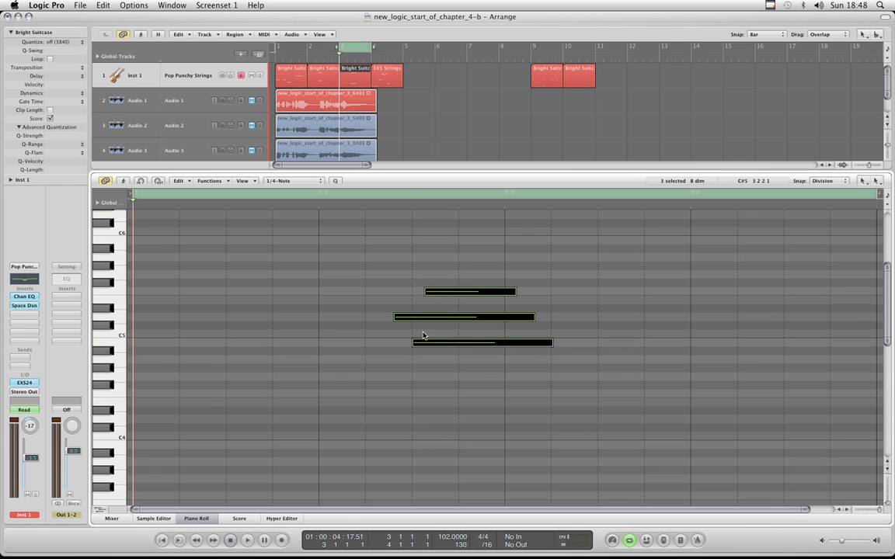
key(super+z)
key(super+z)
key(super+z)
key(super+z)
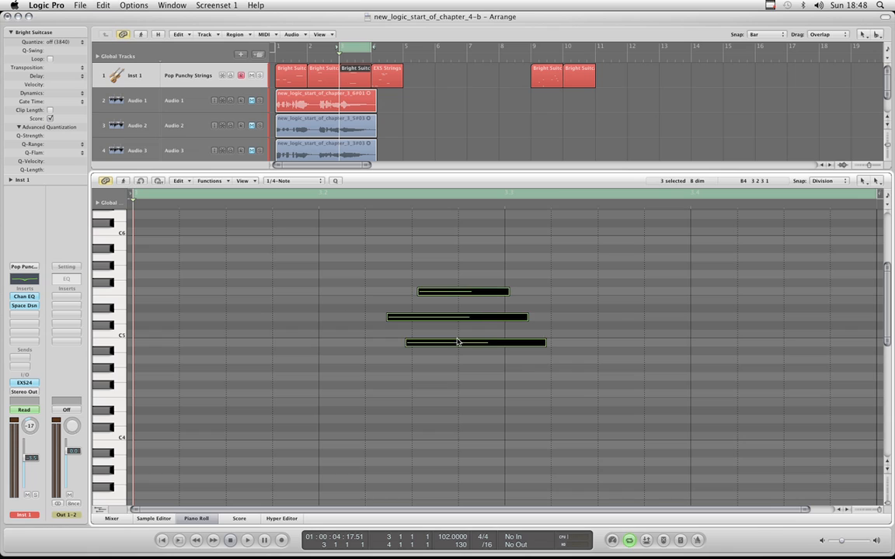
key(super+z)
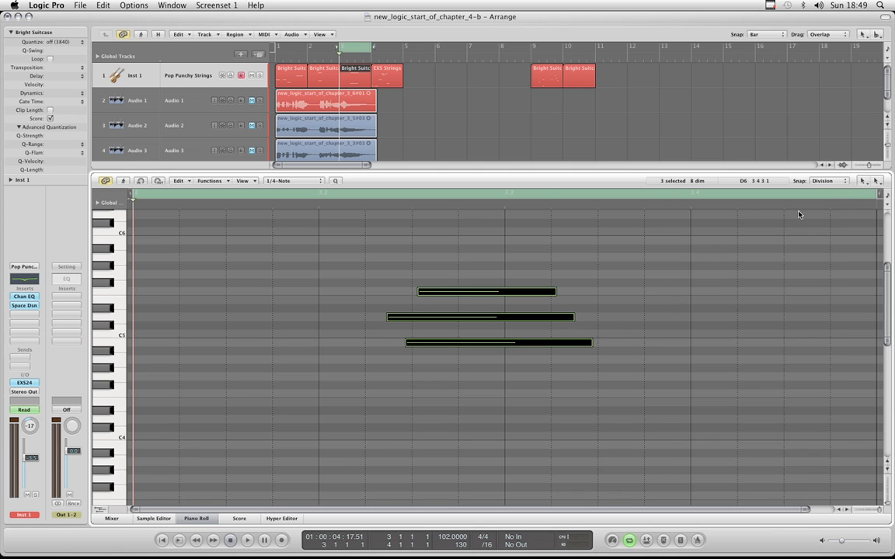
Step: Check the snap options and shorten the selected notes from the F5 note's end so it snaps to 3 3 2
click(825, 182)
click(618, 200)
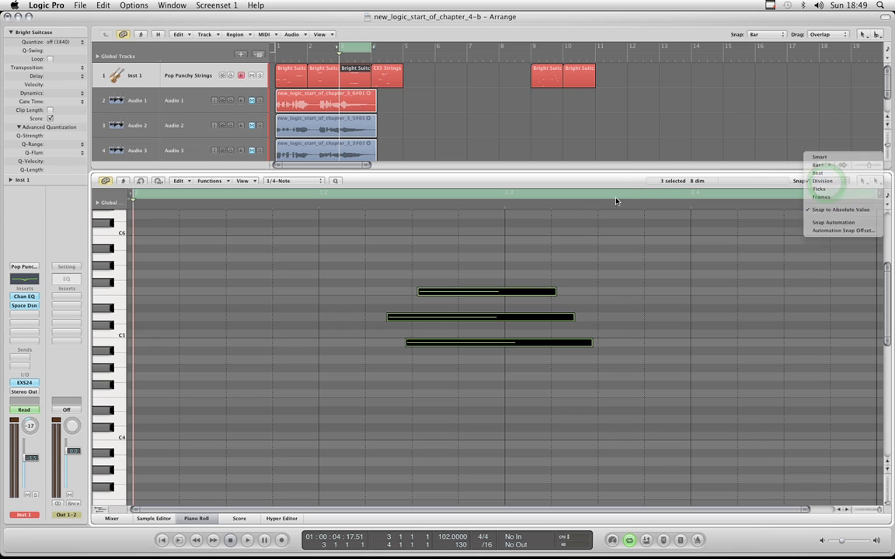
mouse_move(553, 292)
mouse_down()
mouse_move(505, 291)
mouse_move(643, 293)
mouse_move(553, 294)
mouse_up()
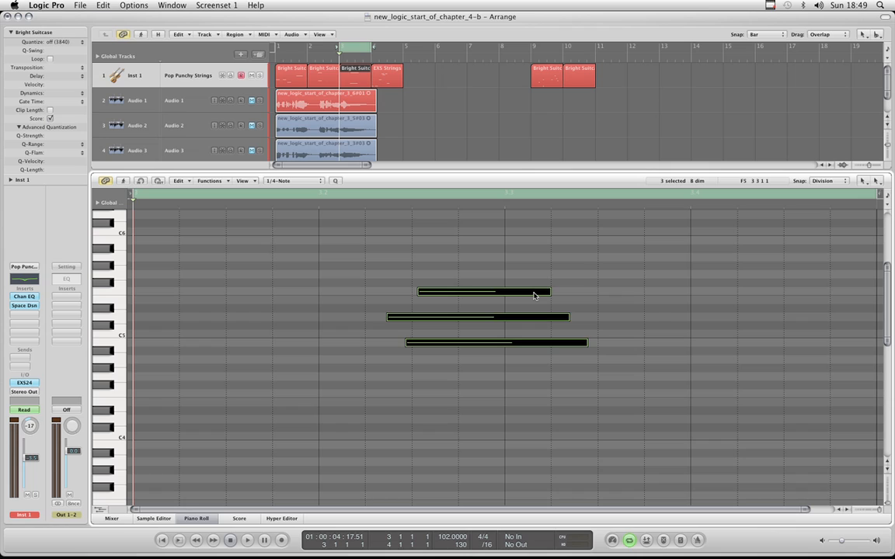
Step: Undo the length changes of the three notes and try extending them from the B4 note's end
key(super+z)
key(super+z)
key(super+z)
key(super+z)
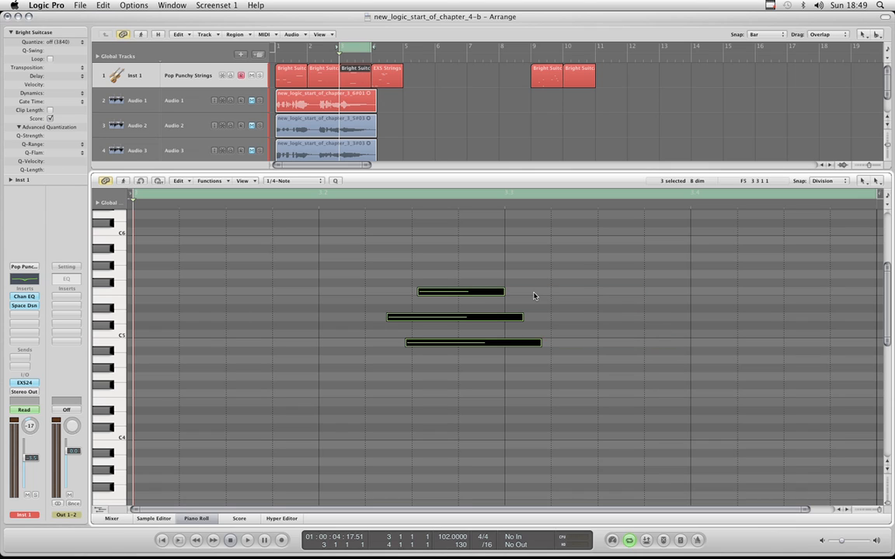
key(super+z)
key(super+z)
drag(546, 343, 567, 363)
Step: Turn off Snap to Absolute Value in the Piano Roll and recheck the snap options, leaving the snap mode on Division
click(824, 180)
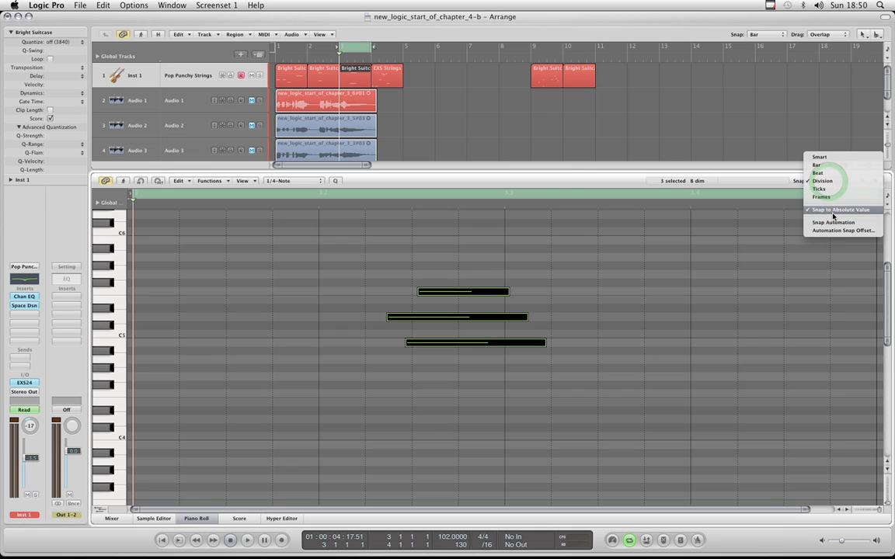
click(841, 210)
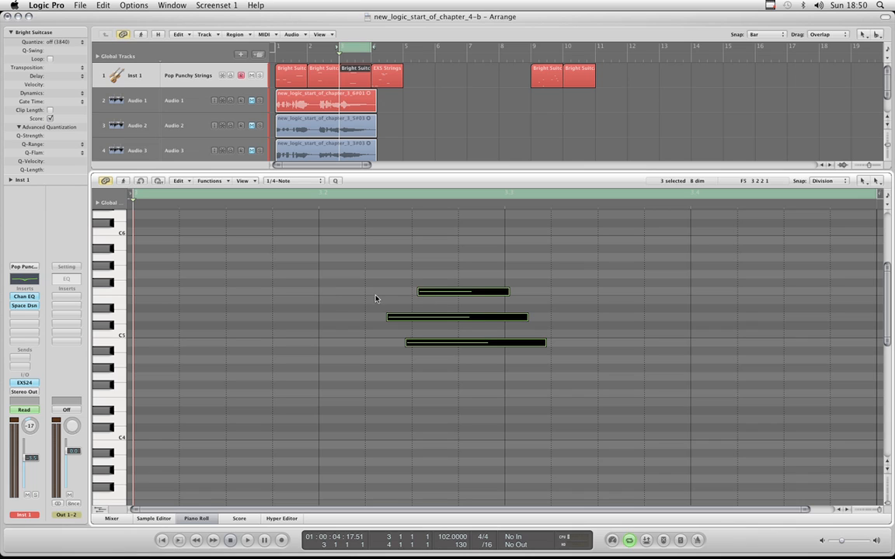
click(832, 186)
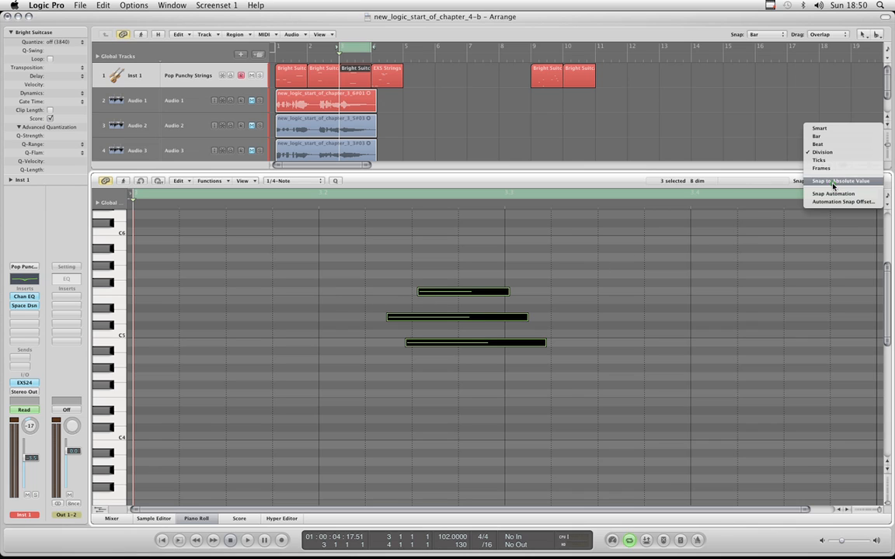
click(819, 176)
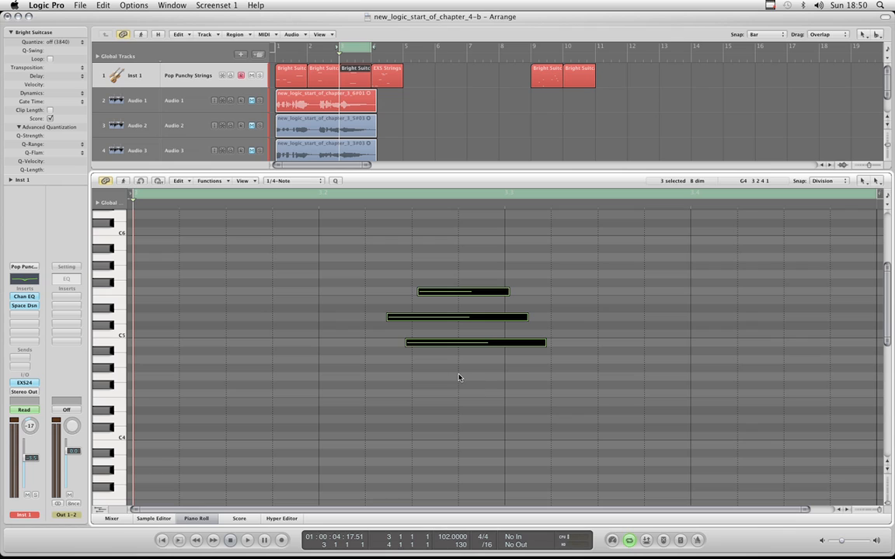
click(837, 180)
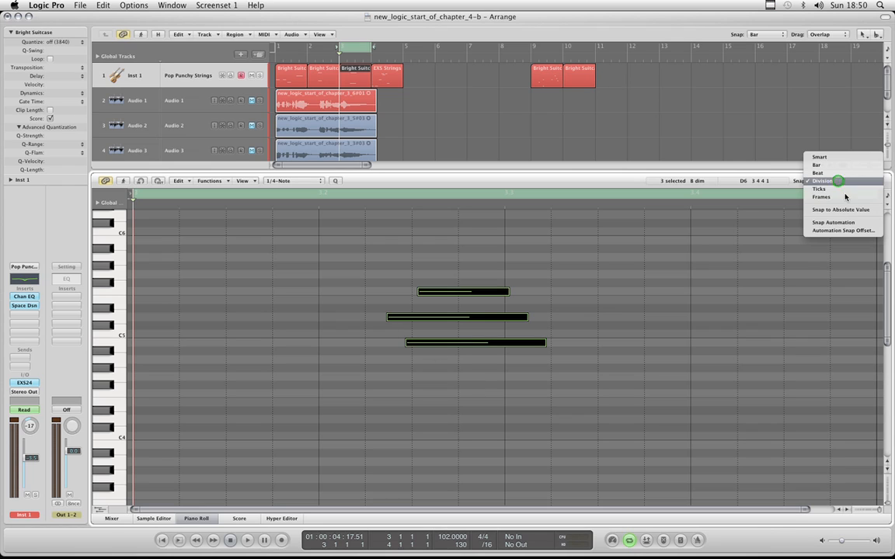
click(601, 187)
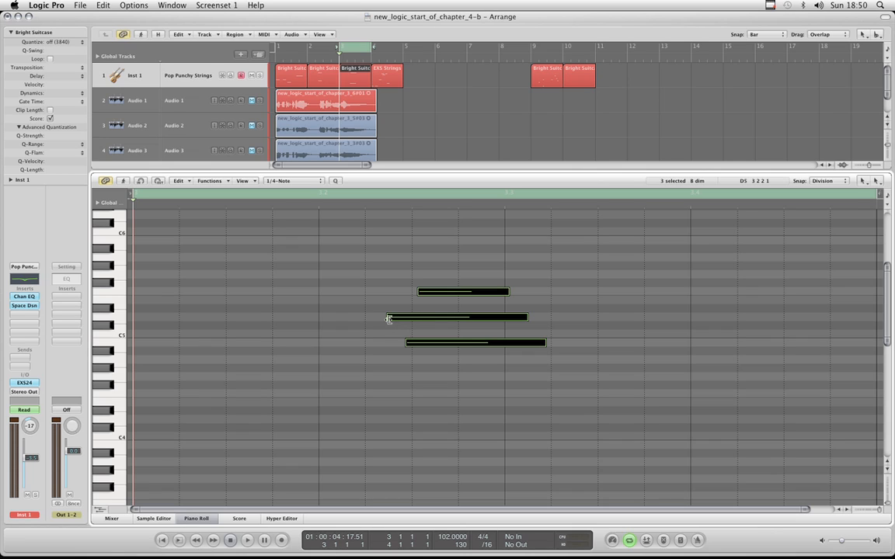
Step: Try lengthening the three selected notes from the D5 note's start towards the region start, and undo the length changes
drag(388, 319, 271, 343)
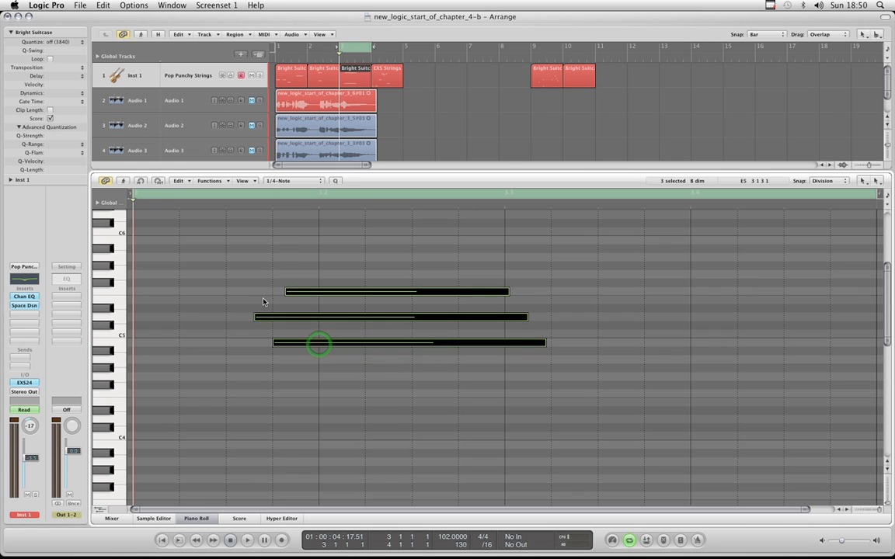
key(super+z)
key(super+z)
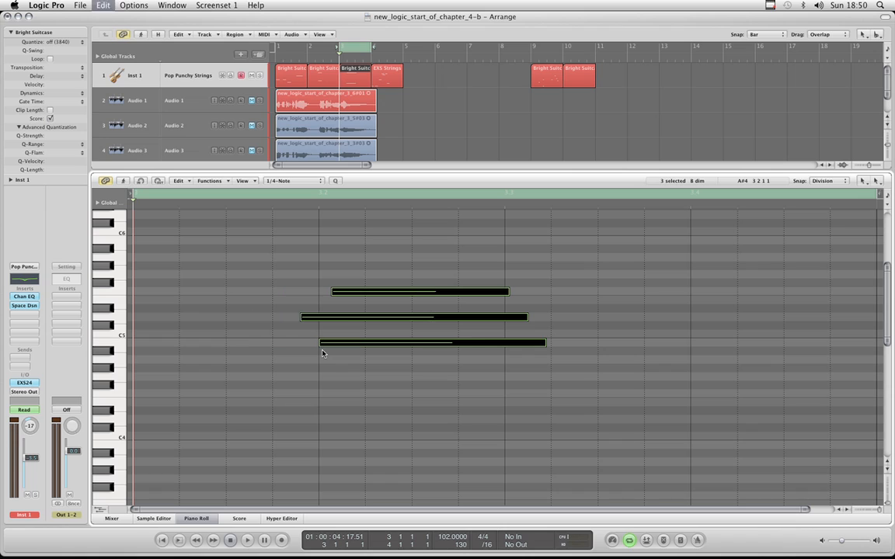
key(super+z)
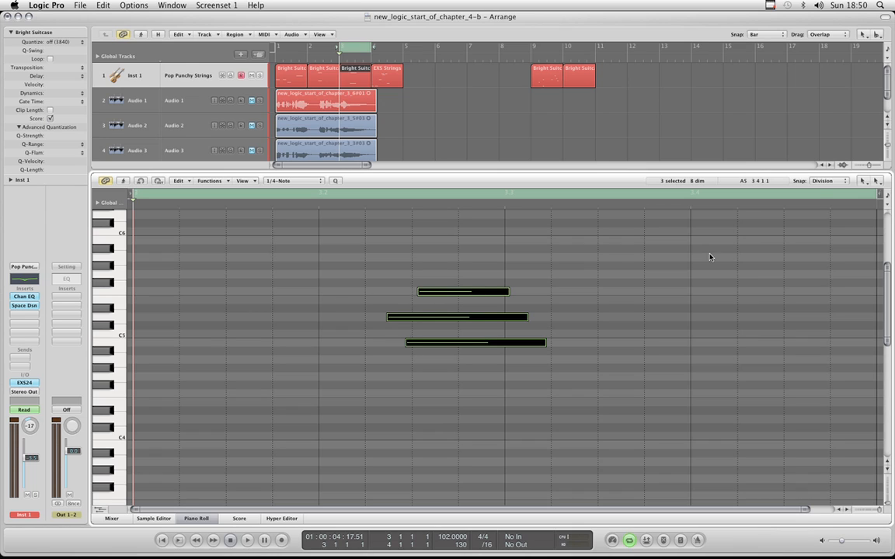
Step: Set the snap mode to Ticks, slightly lengthen the three notes from the D5 note's start, and undo the change
click(835, 181)
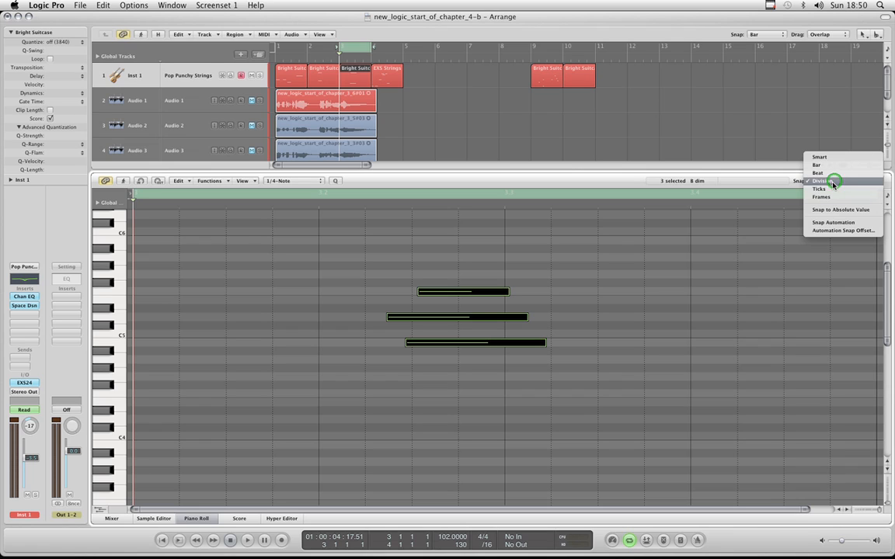
click(832, 187)
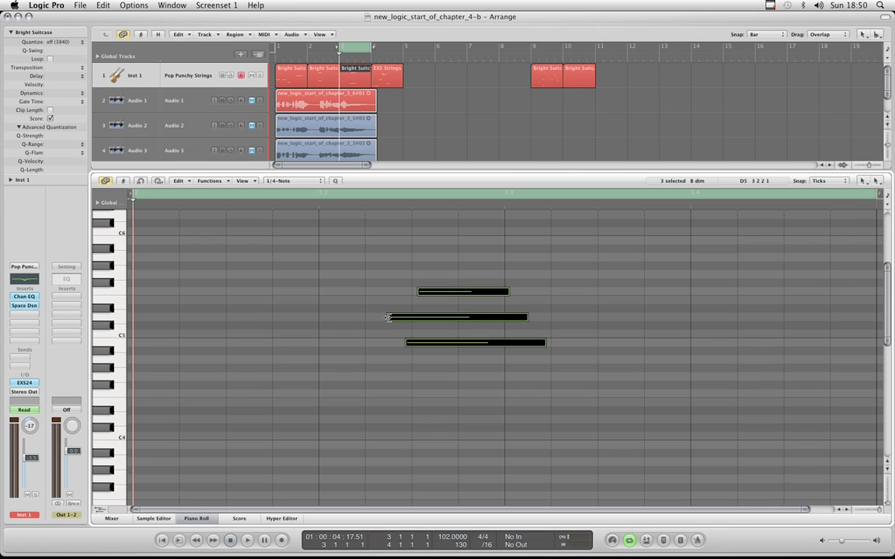
drag(386, 317, 358, 316)
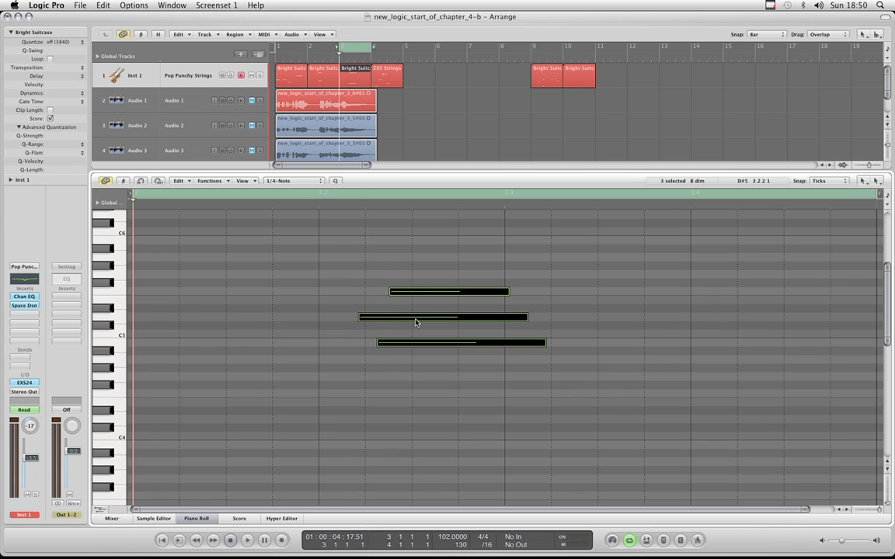
key(super+z)
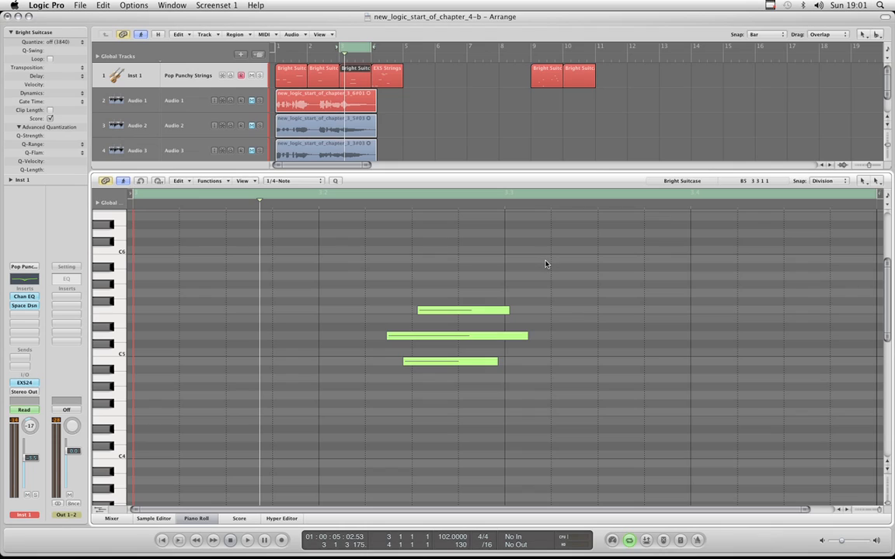
Step: Move the highest of the three notes up from F5 to A5
scroll(545, 264, up, 2)
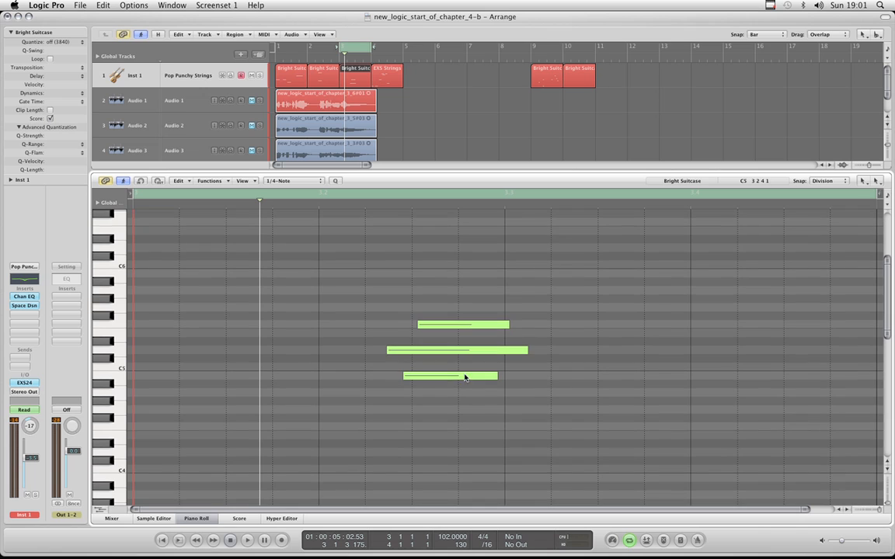
scroll(499, 345, down, 2)
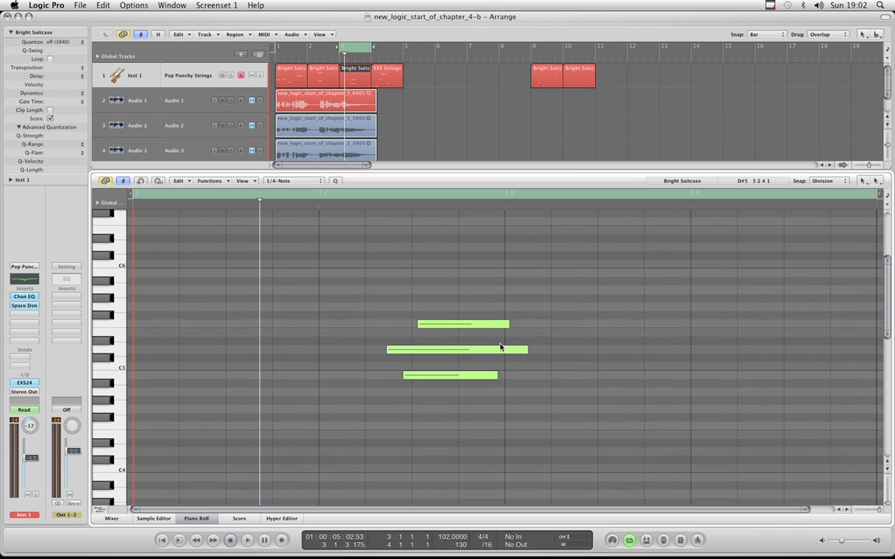
scroll(499, 346, down, 1)
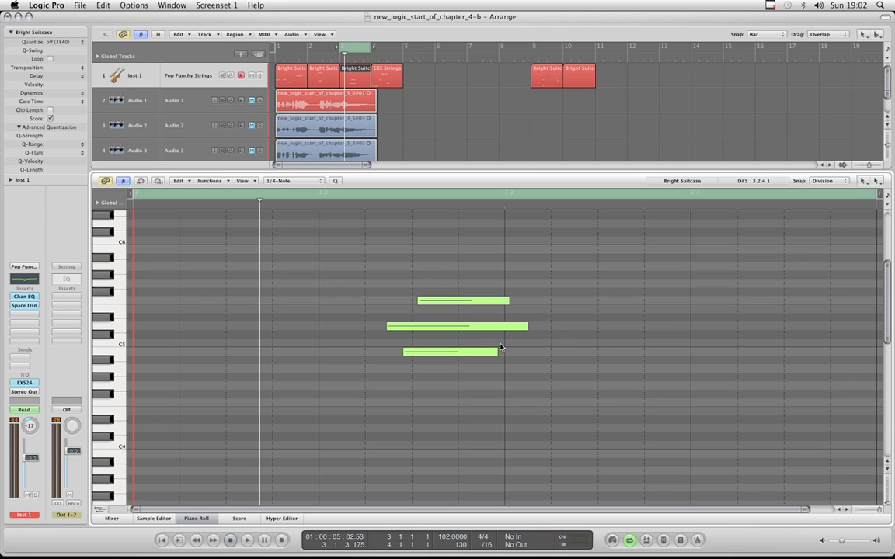
scroll(480, 333, up, 1)
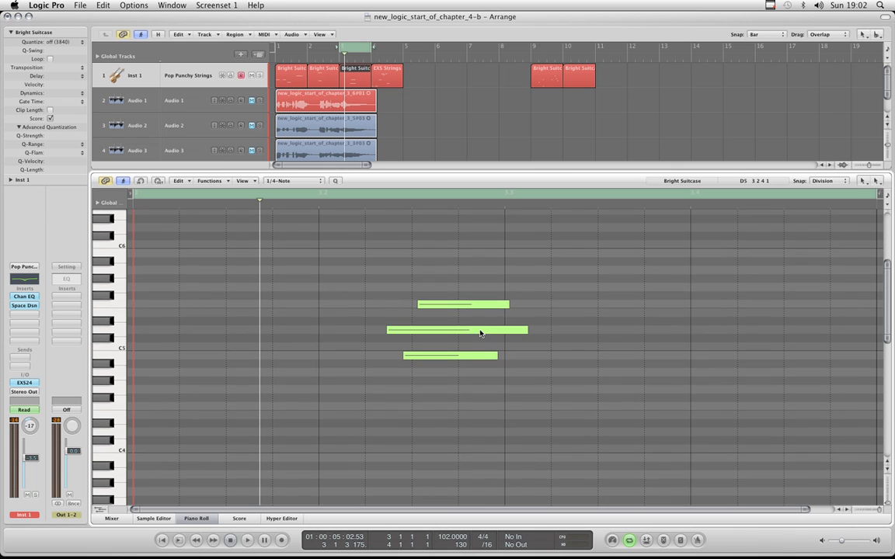
scroll(488, 337, up, 2)
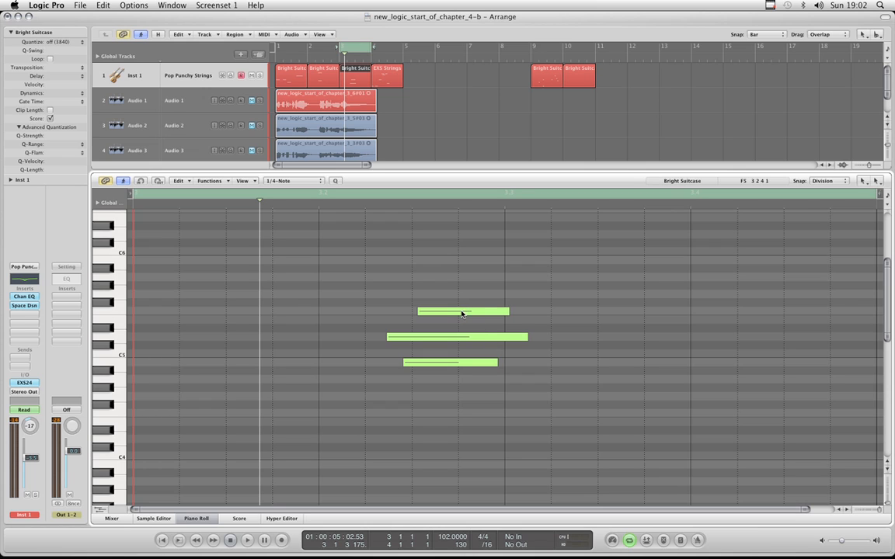
drag(464, 311, 462, 277)
scroll(585, 356, up, 10)
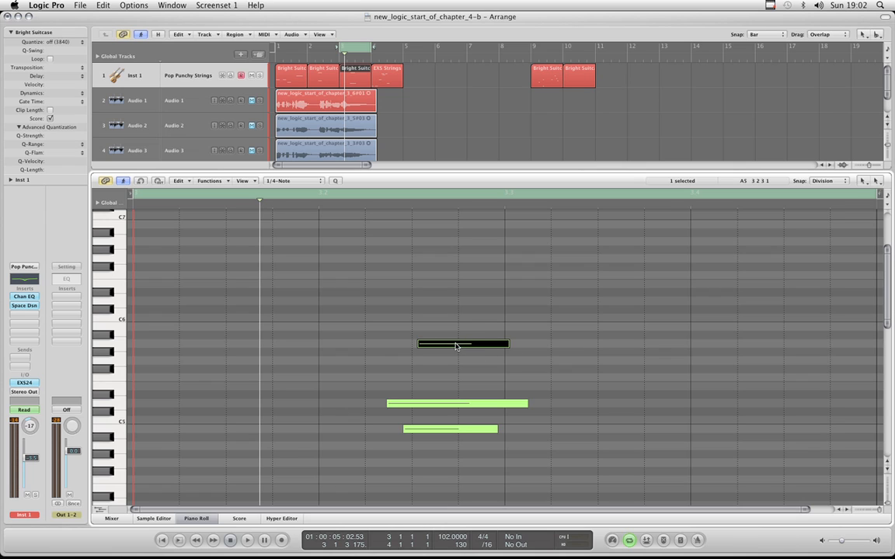
Step: Copy the A5 note one beat later and undo the copy, repeating this twice
drag(456, 344, 635, 349)
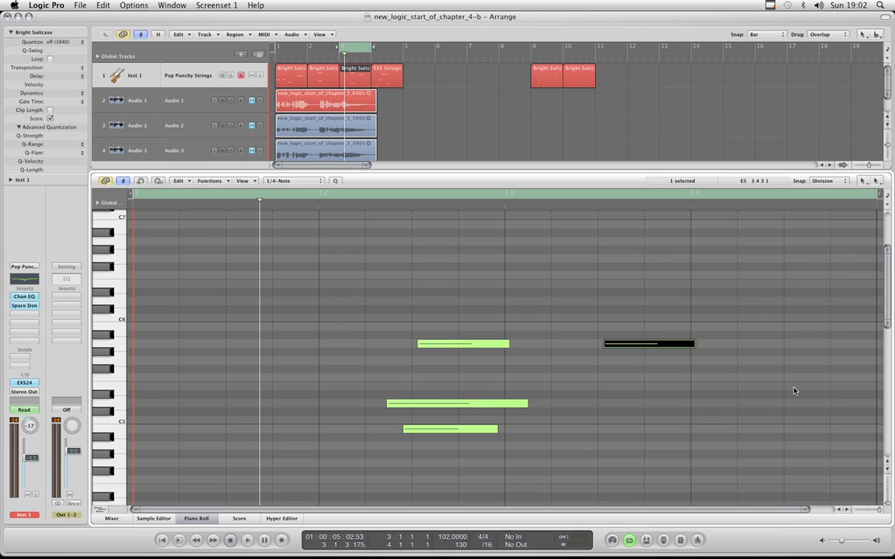
key(super+z)
drag(445, 343, 646, 351)
key(super+z)
scroll(542, 366, down, 2)
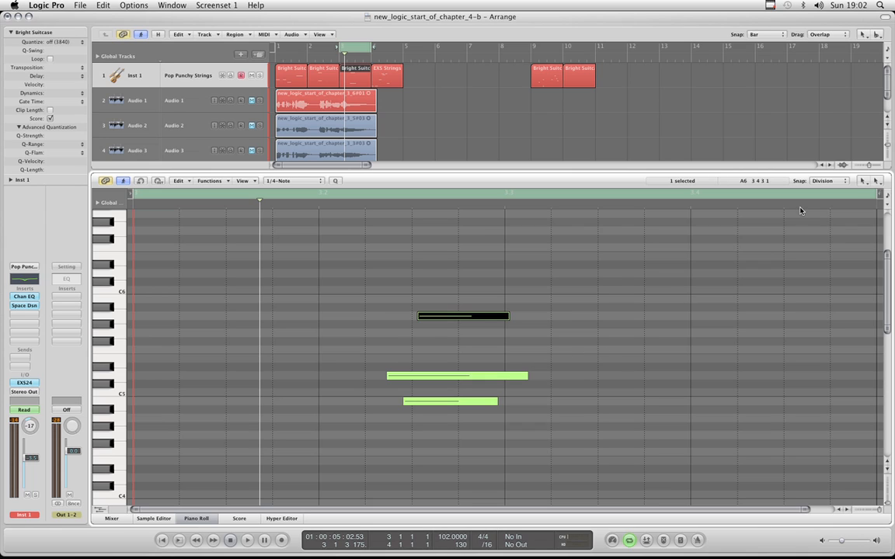
Step: Check the snap options without changing them, copy the A5 note one beat later once more, and undo the copy
click(825, 184)
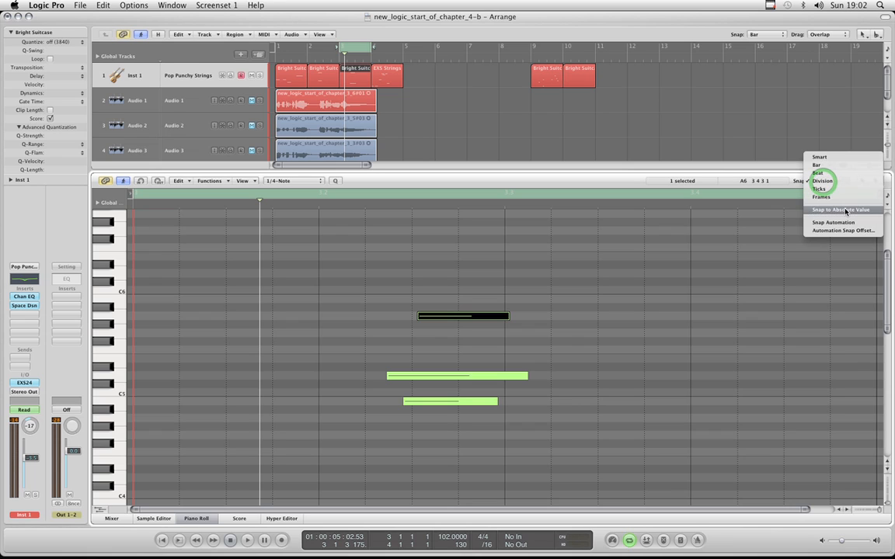
click(645, 194)
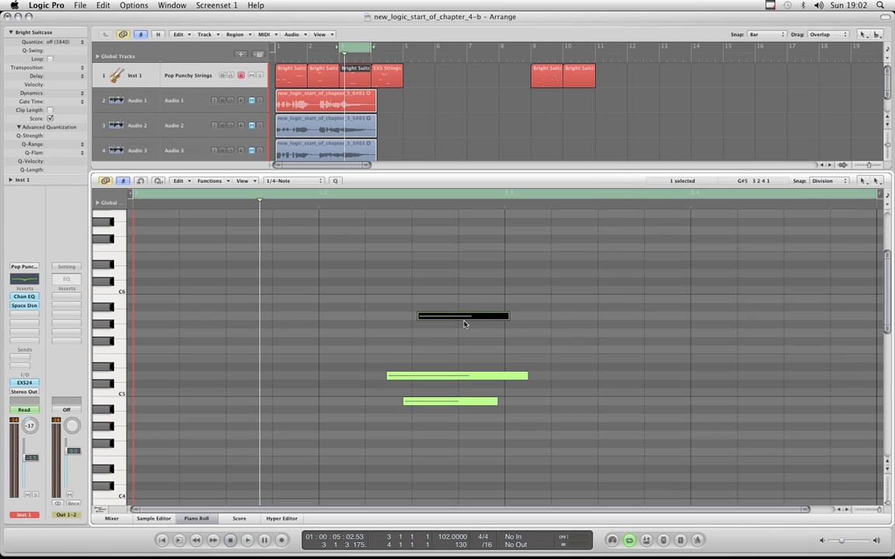
drag(455, 315, 634, 321)
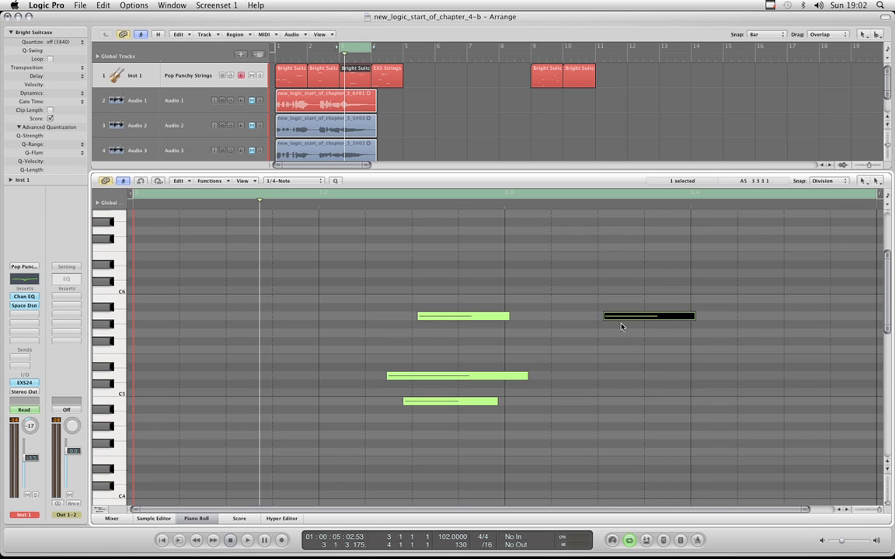
key(super+z)
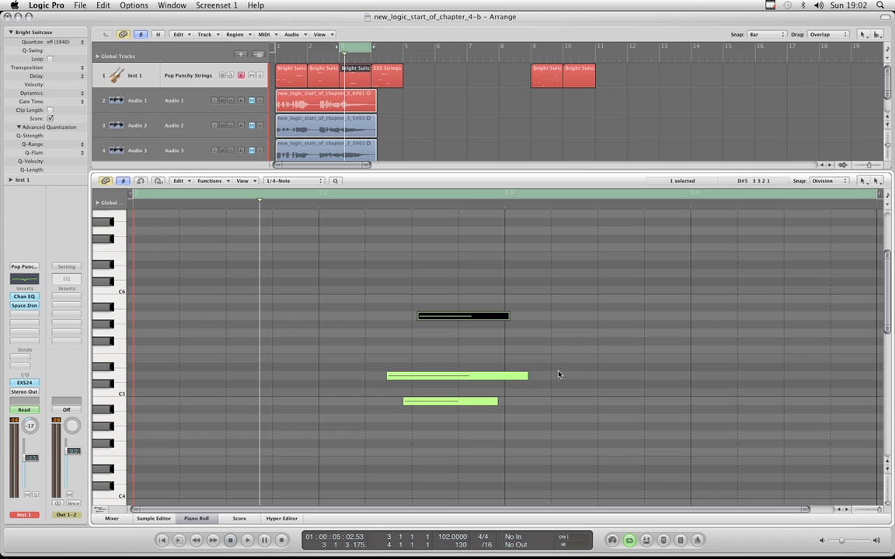
Step: Turn on Snap to Absolute Value, copy the A5 note so the copy starts at 3 3 3, and undo the copy
click(822, 181)
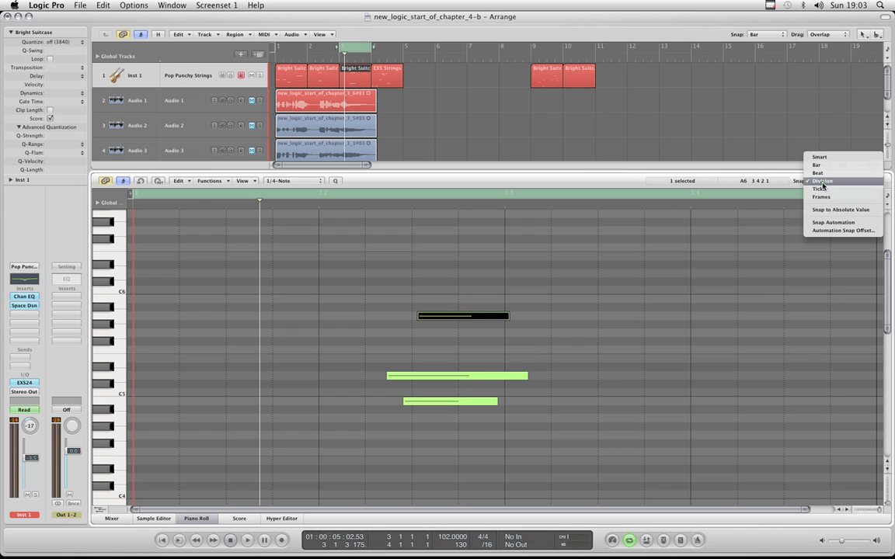
click(822, 181)
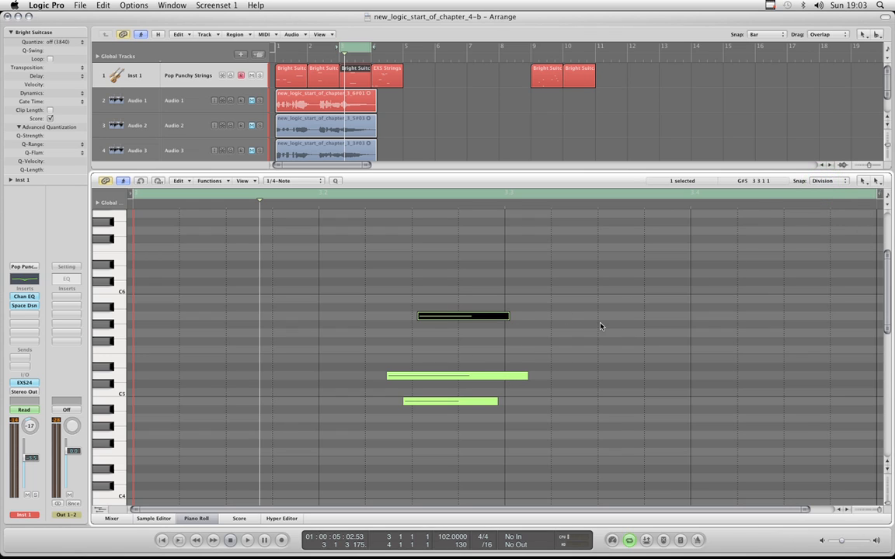
drag(451, 320, 634, 320)
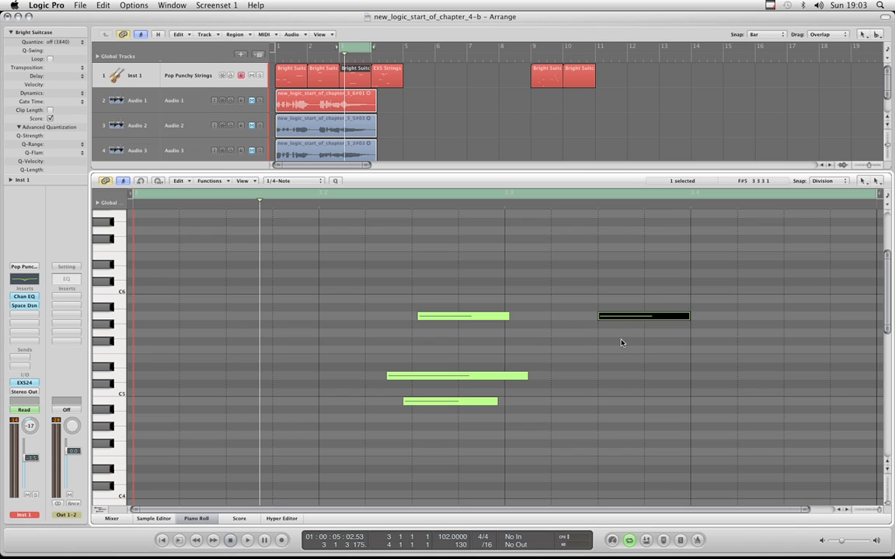
key(super+z)
Step: Move the two lower notes together up to F#5 and D#5, and select all three notes
drag(443, 356, 466, 420)
drag(454, 377, 455, 343)
click(452, 281)
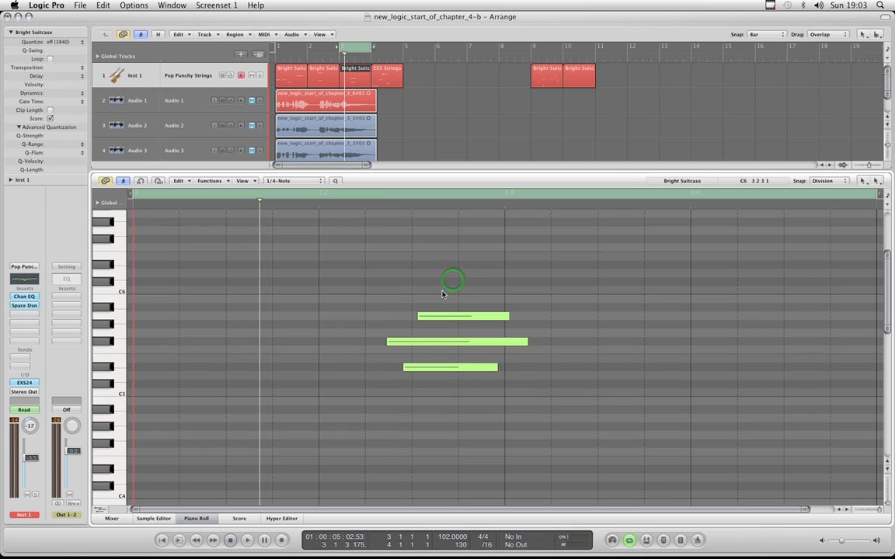
drag(439, 289, 465, 392)
Step: Turn off Snap to Absolute Value, copy the three selected notes about one and a quarter beats later, and undo the copy
click(825, 180)
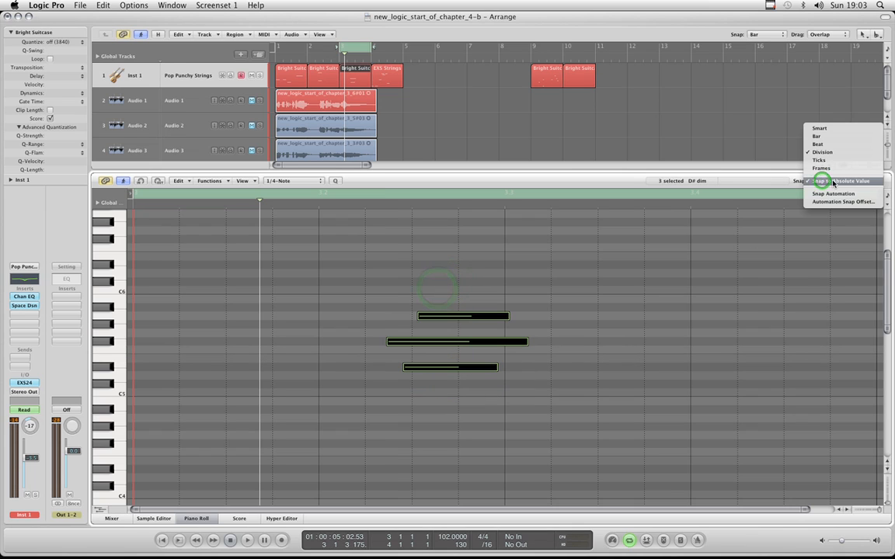
click(832, 181)
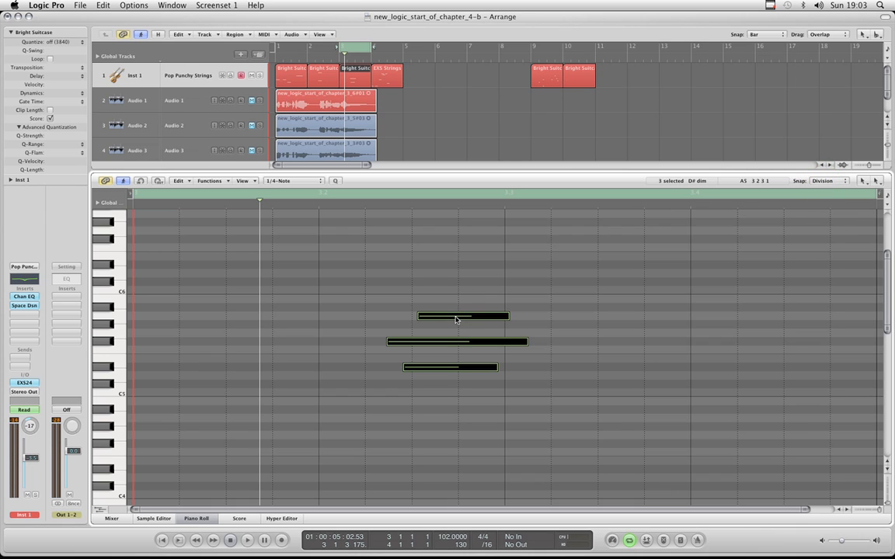
drag(450, 319, 696, 335)
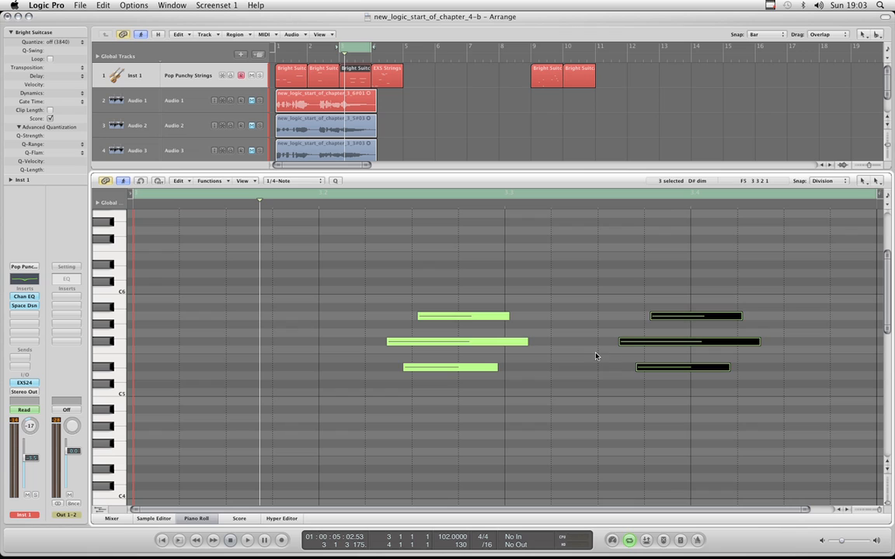
key(super+z)
Step: Turn on Snap to Absolute Value and copy the three notes by the A5 note so its copy starts at 3 3 3
click(827, 181)
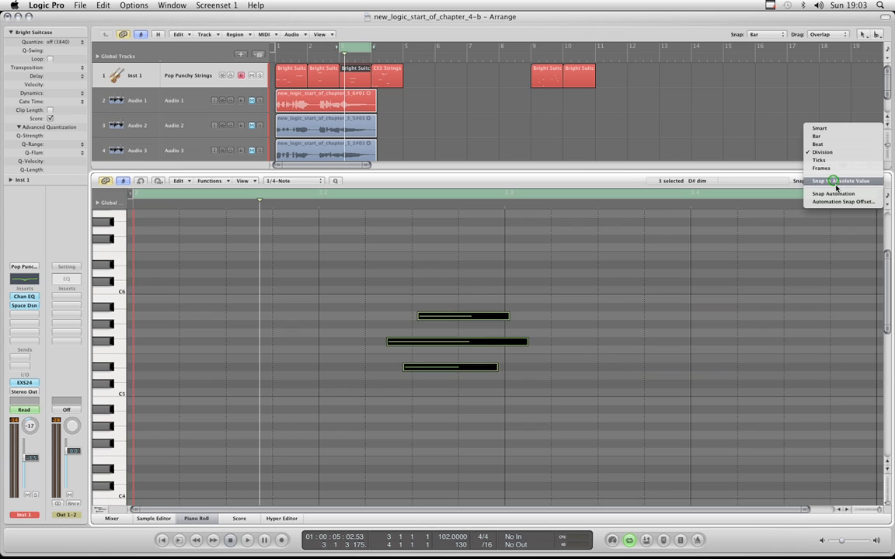
click(835, 182)
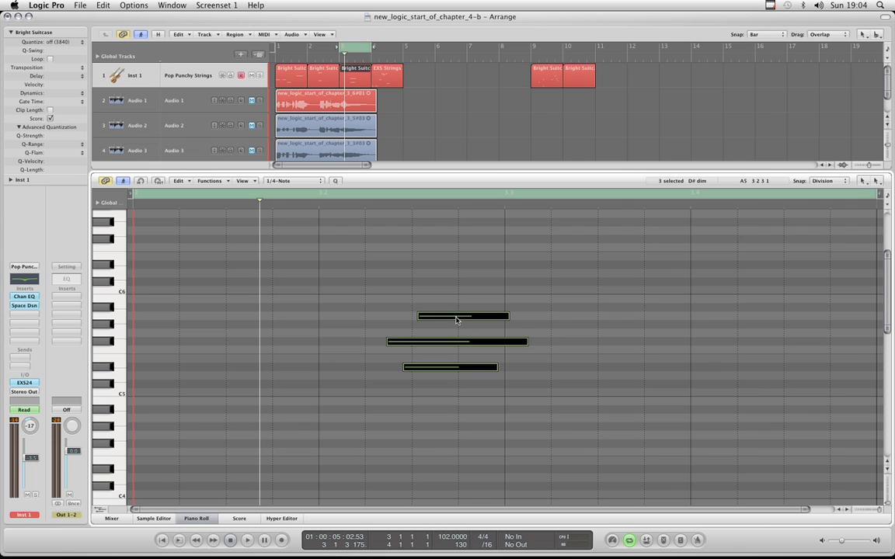
drag(455, 319, 633, 320)
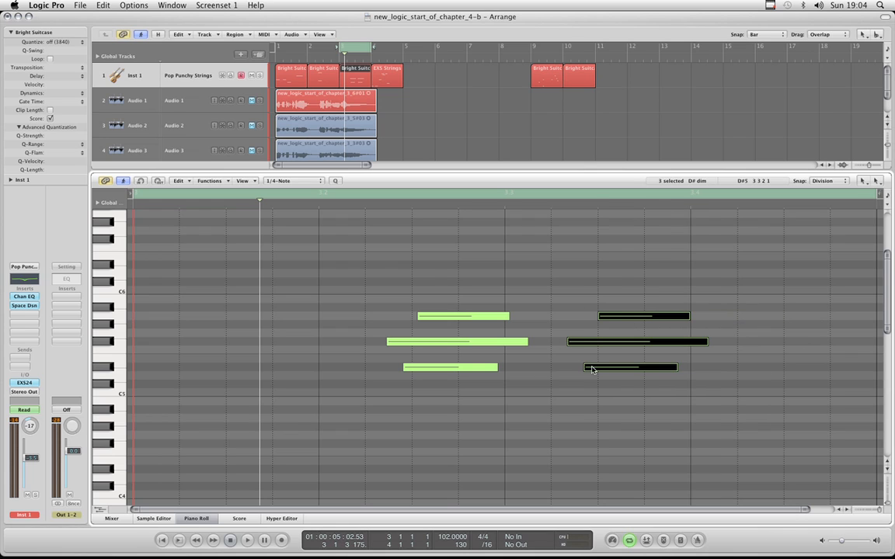
Step: Undo the last copy, then try copying the three notes by the F#5 note so its copy starts at 3 3 3, and undo
key(super+z)
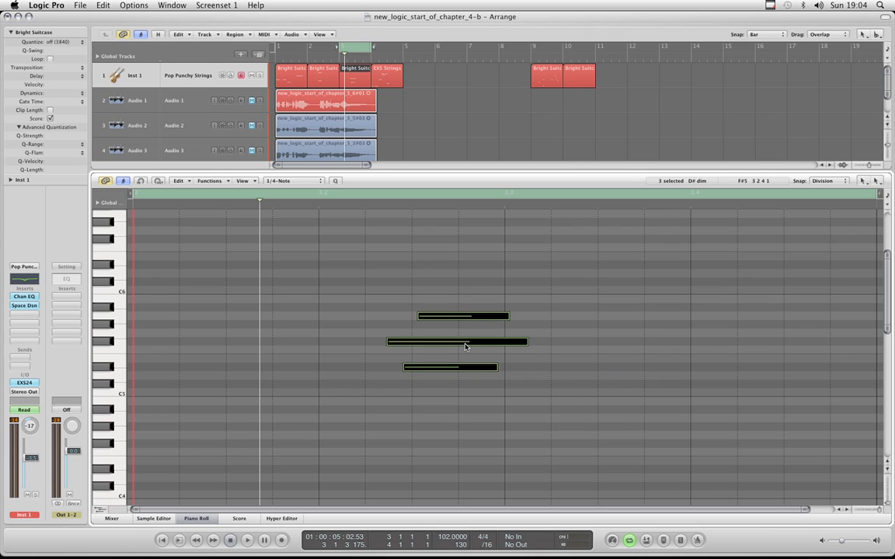
drag(460, 345, 676, 351)
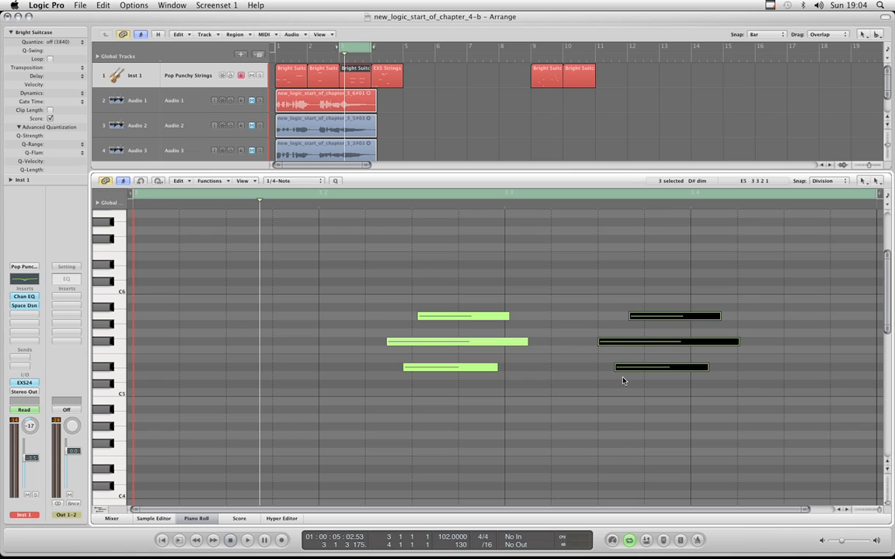
key(super+z)
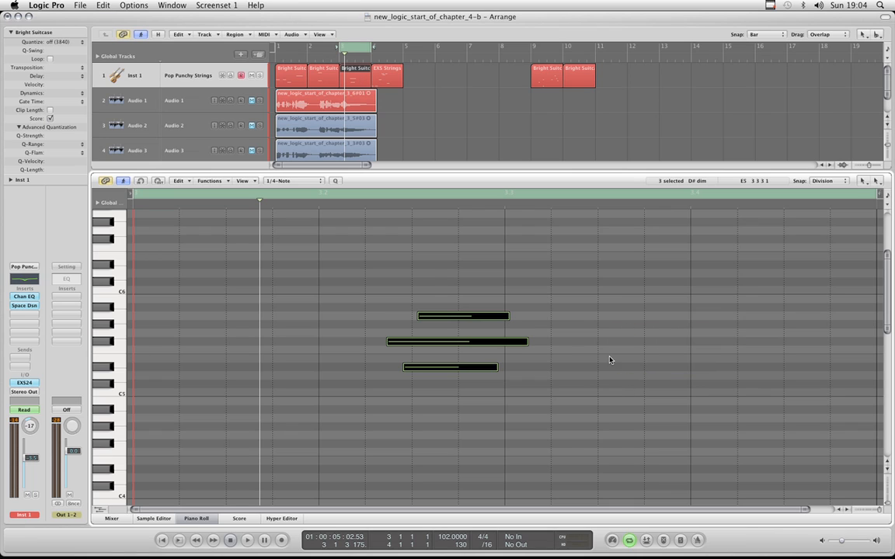
Step: Copy only the A5 note and paste it at playhead position 3 3 2 81
scroll(610, 359, up, 3)
click(553, 362)
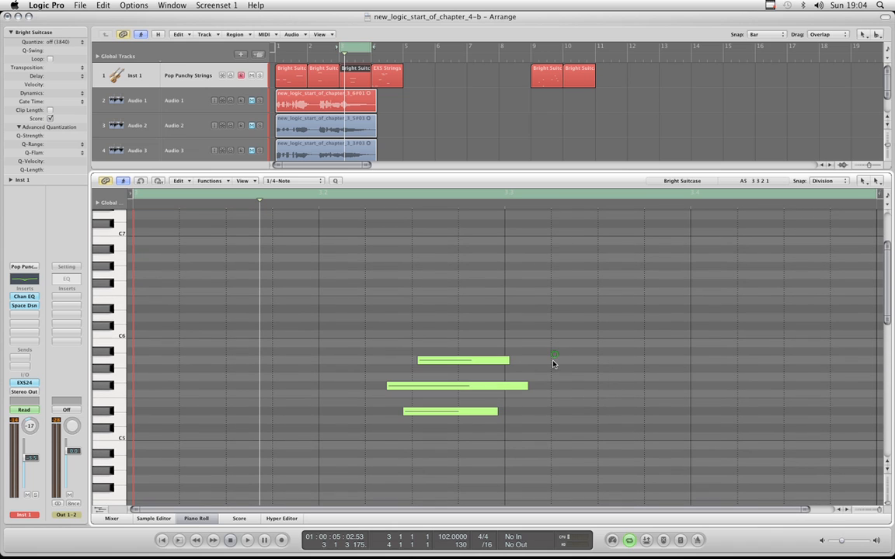
click(460, 360)
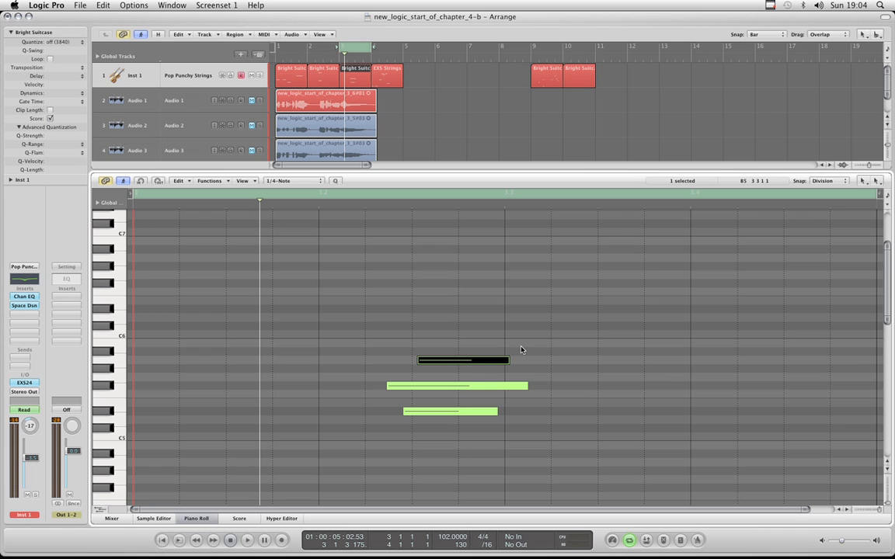
click(521, 348)
click(490, 362)
drag(260, 272, 565, 283)
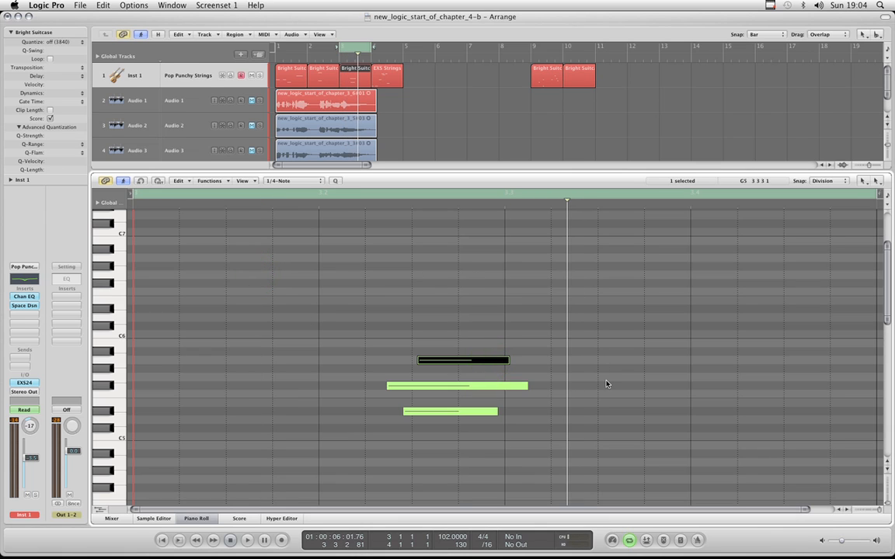
key(super+v)
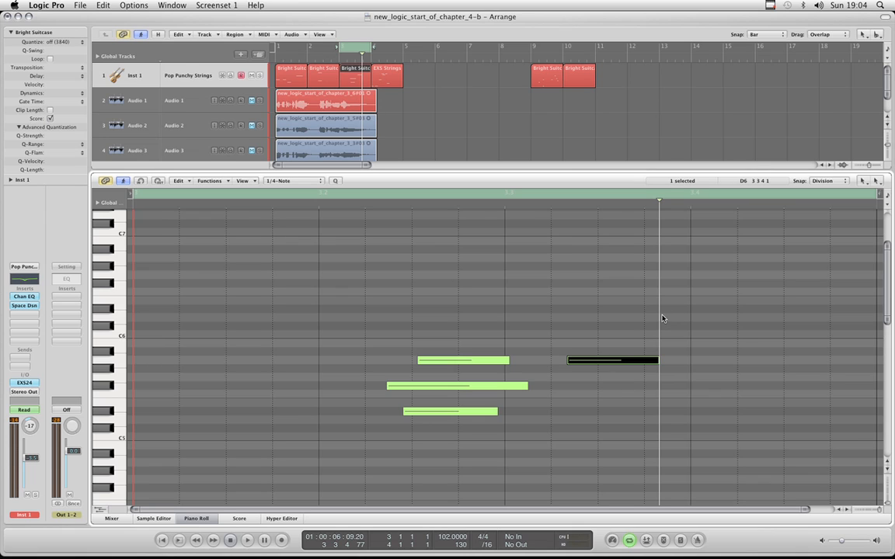
Step: Paste the A5 note again at playhead position 3 4 1 41, and undo both pastes
drag(660, 314, 696, 362)
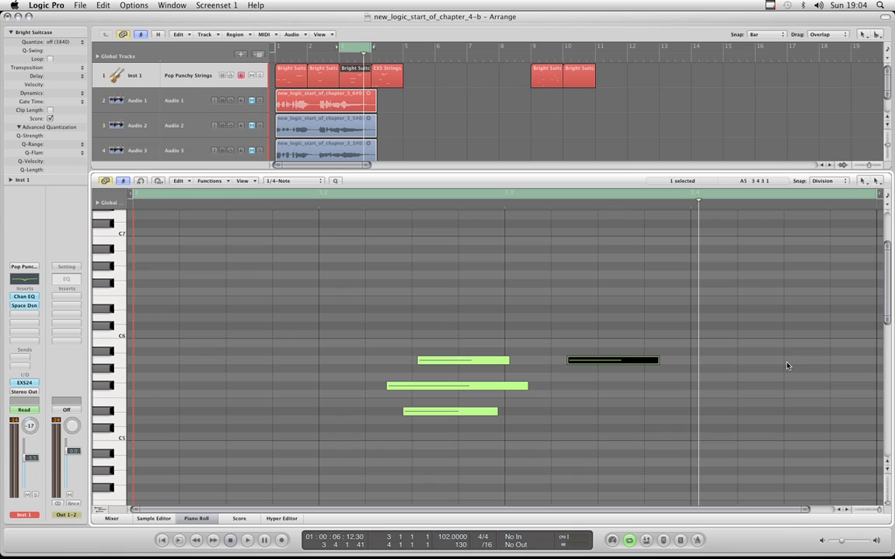
key(super+v)
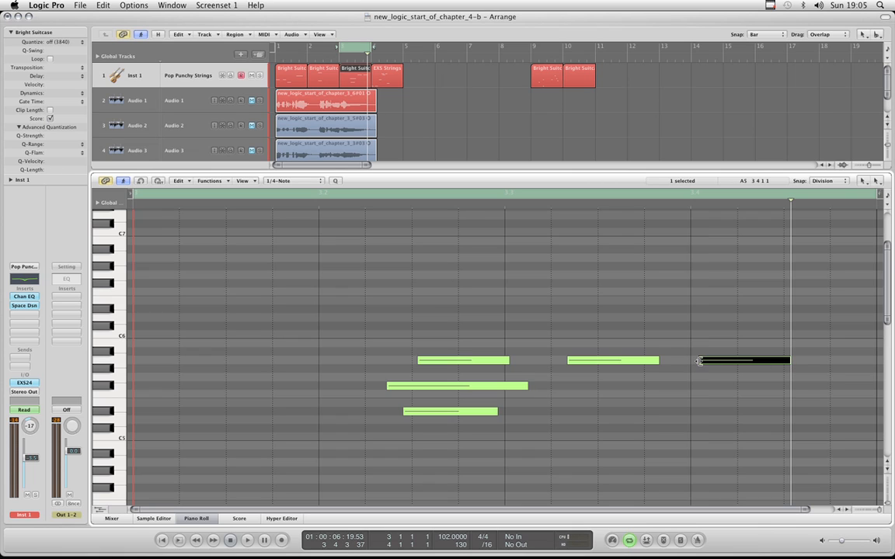
key(super+z)
key(super+z)
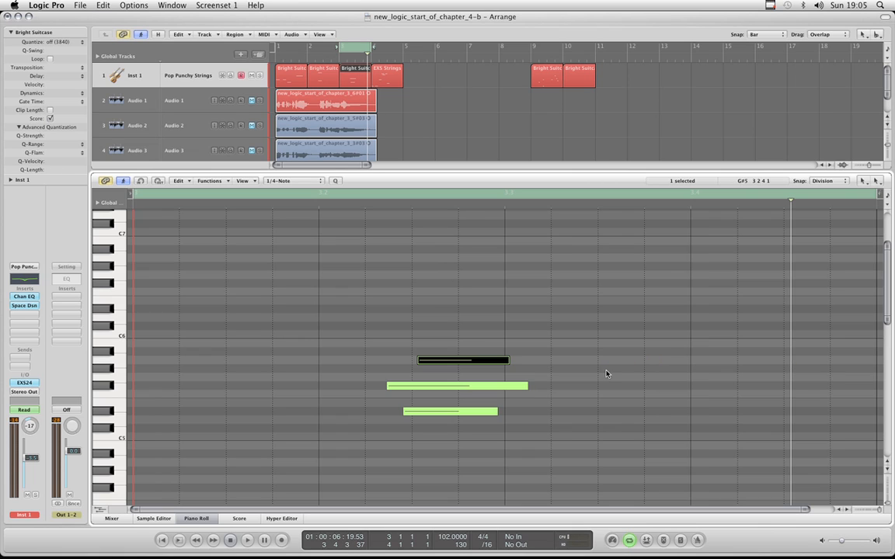
Step: Copy all three notes, paste them at playhead position 3 3 3 121, and undo the paste
drag(450, 342, 476, 435)
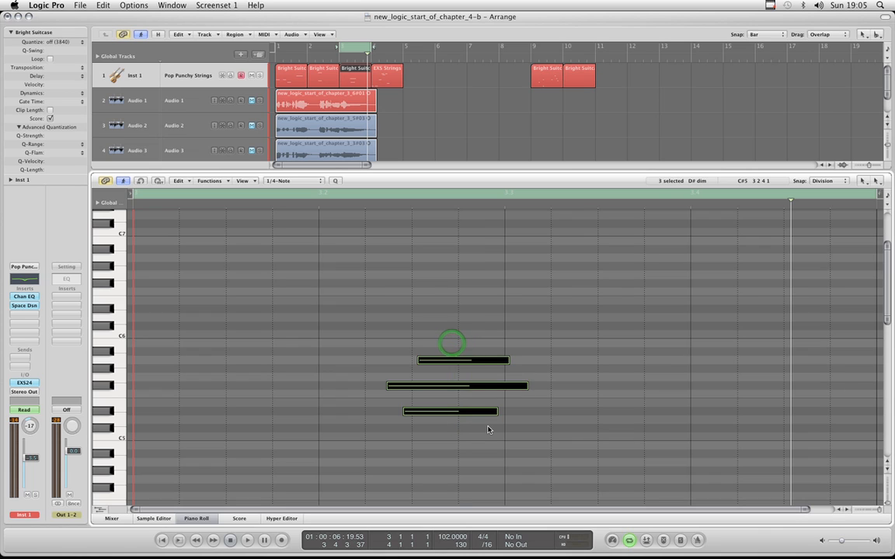
drag(789, 350, 619, 354)
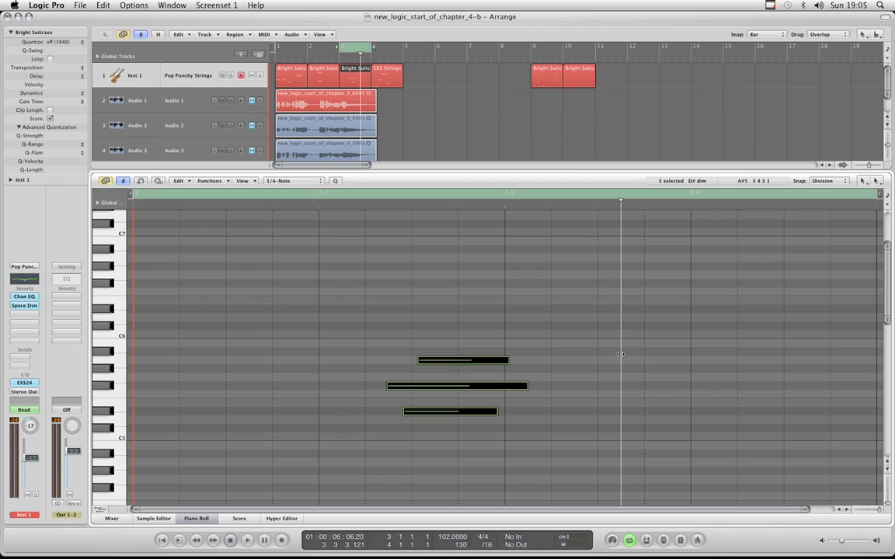
key(super+v)
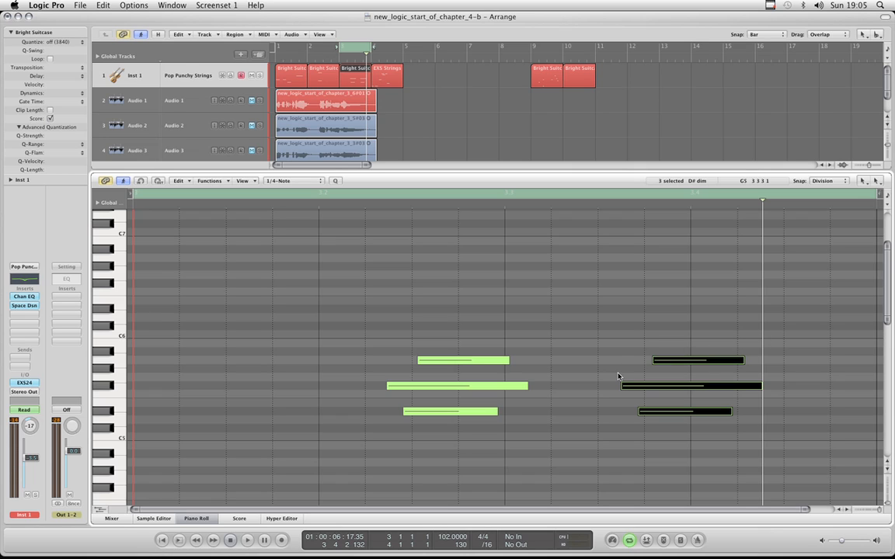
key(super+z)
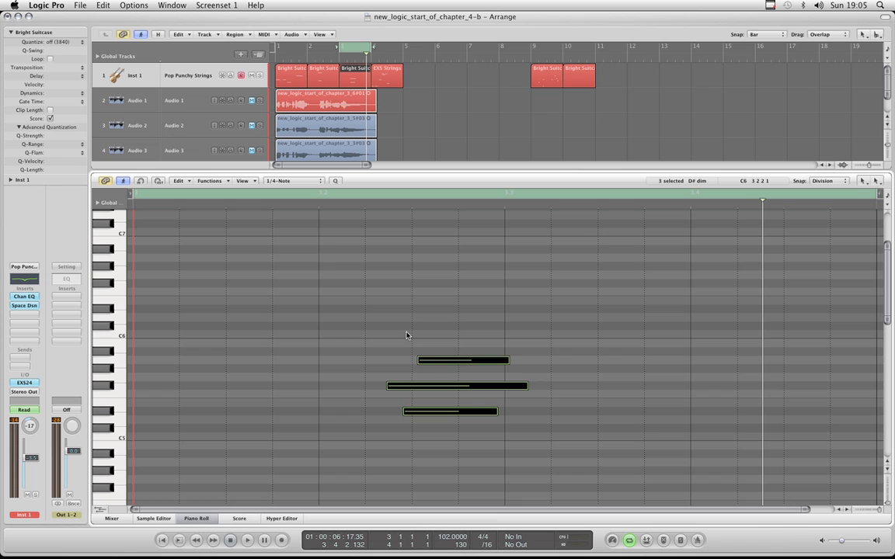
Step: Select the three notes and paste a copy of them at playhead position 3 3 3 81
drag(406, 325, 465, 447)
drag(762, 358, 609, 407)
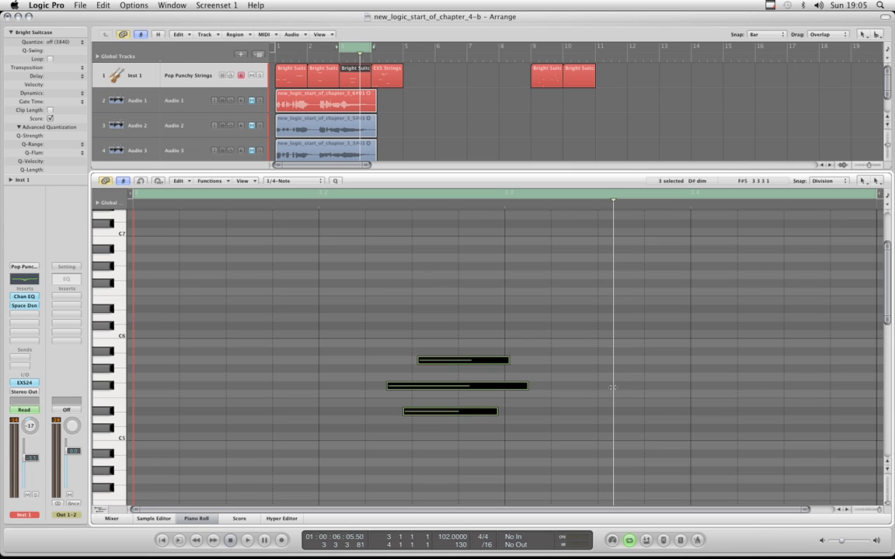
key(super+v)
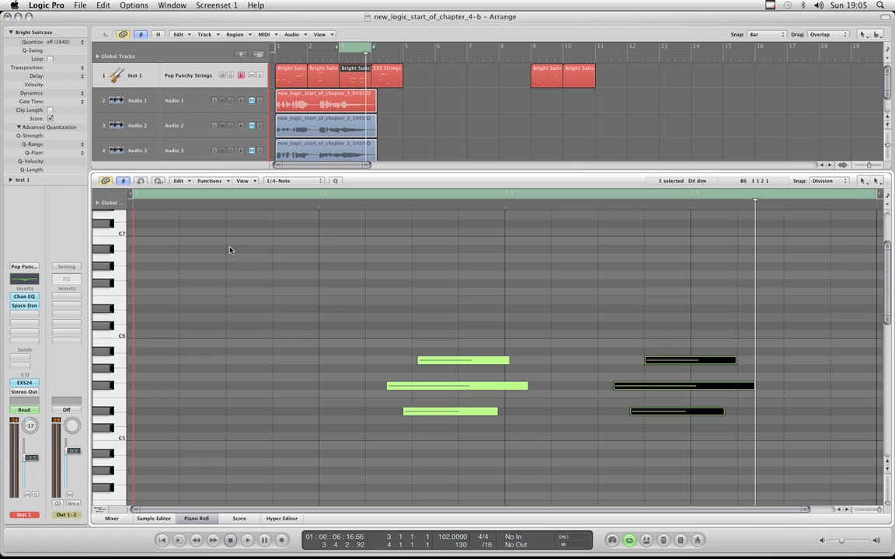
Step: Look over the available editing commands, and delete the three pasted notes
click(186, 181)
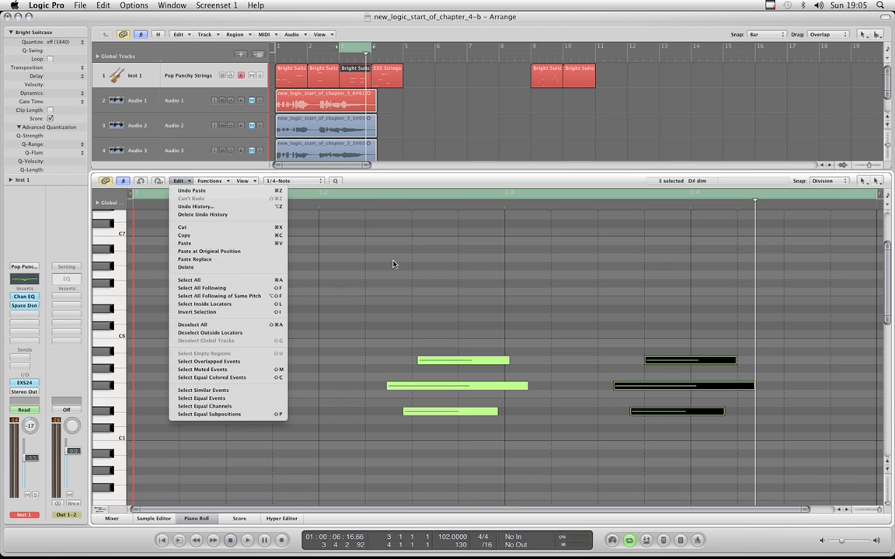
click(464, 264)
drag(596, 331, 675, 433)
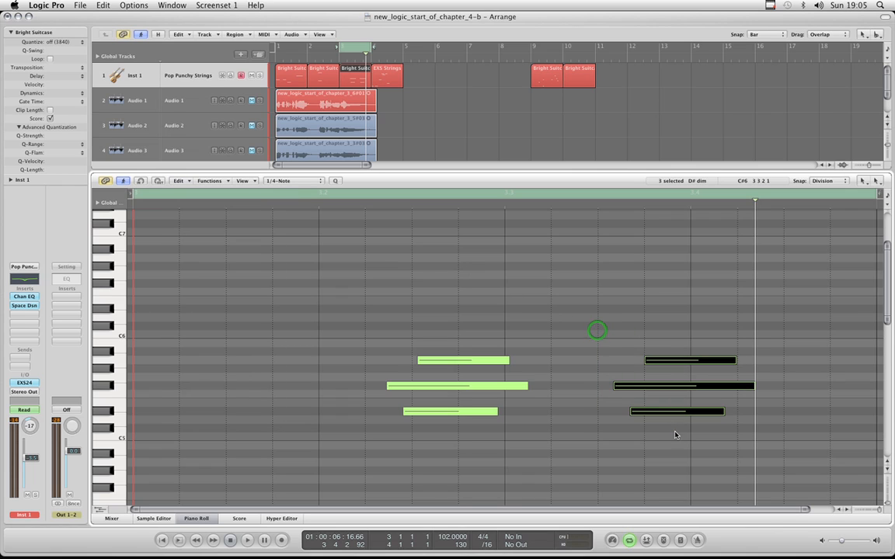
key(Delete)
scroll(556, 355, down, 2)
scroll(555, 355, down, 1)
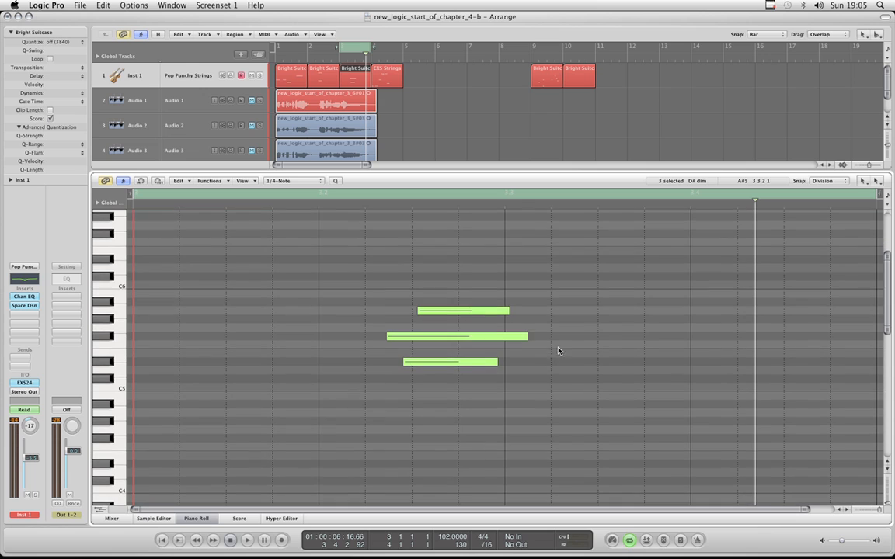
Step: Set the Piano Roll snap mode to Ticks, try copying the A5 note about one beat later, and undo it
click(824, 181)
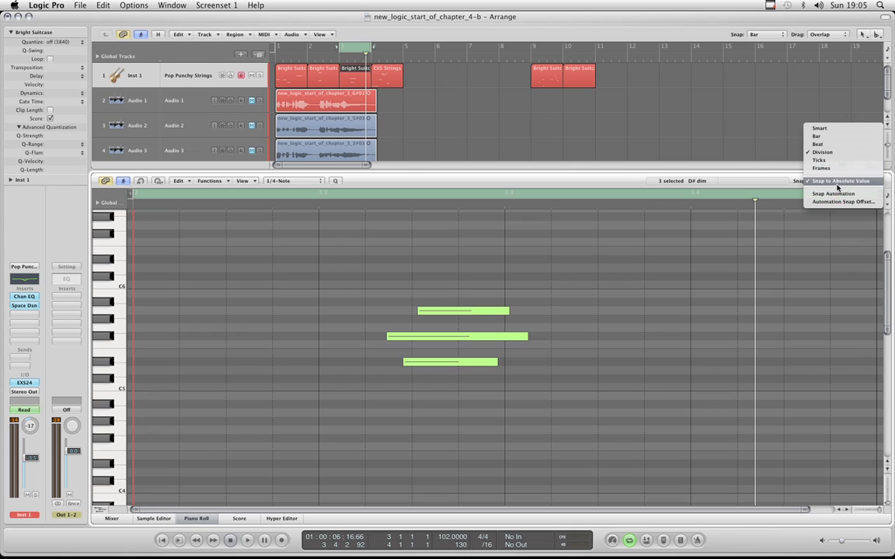
click(819, 160)
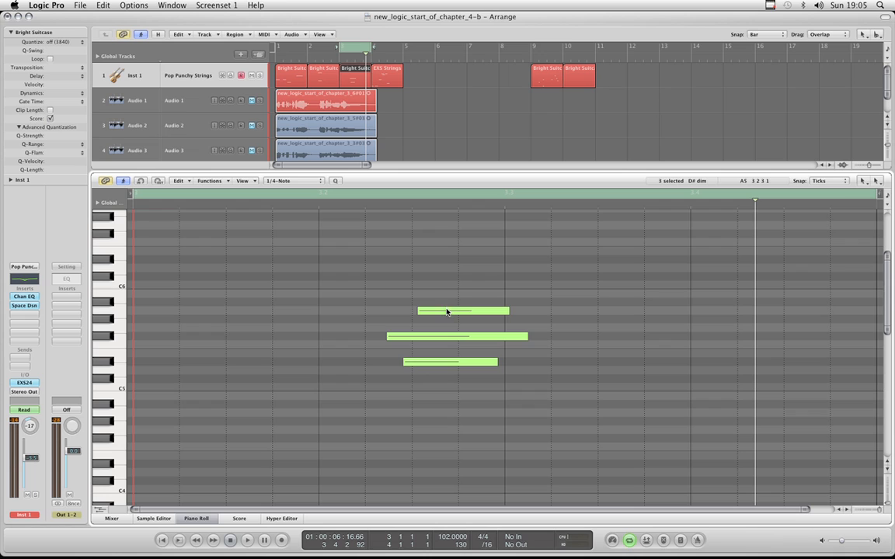
drag(447, 313, 639, 310)
key(super+z)
Step: Select all three notes, copy them together about one beat later, and undo the copy
drag(460, 275, 476, 386)
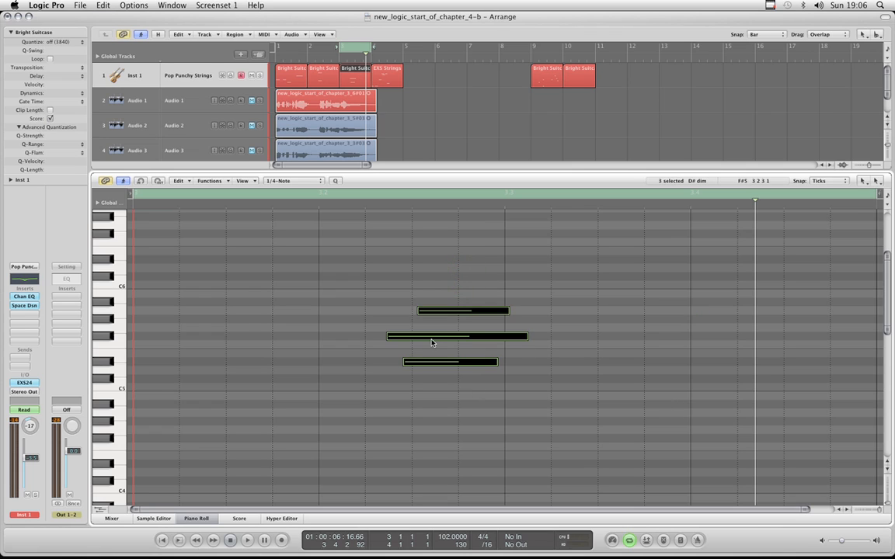
drag(423, 336, 611, 334)
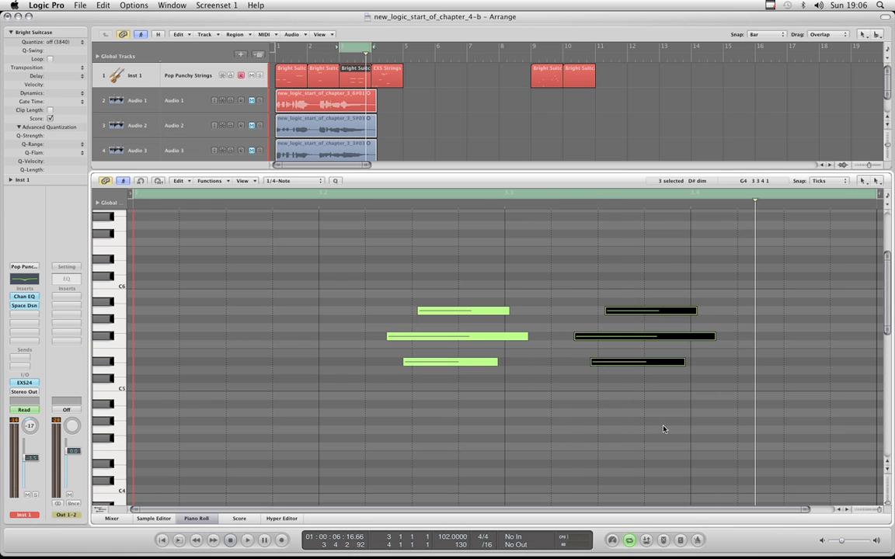
key(super+z)
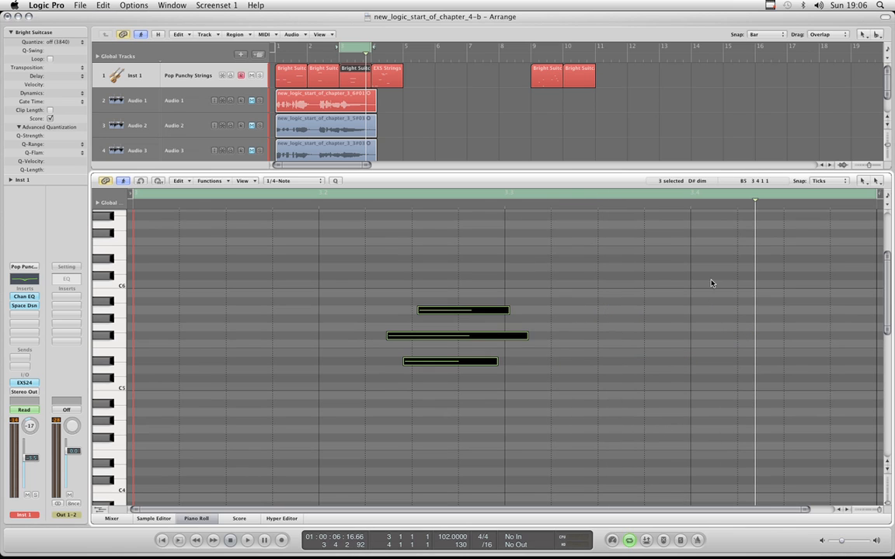
Step: Set the Piano Roll snap mode to Division and deselect the three notes
click(824, 180)
click(824, 172)
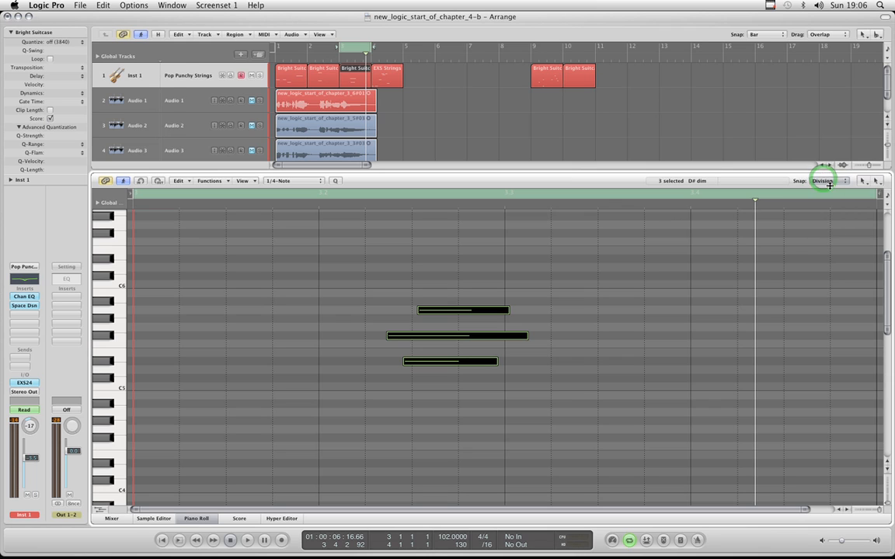
click(829, 183)
click(828, 180)
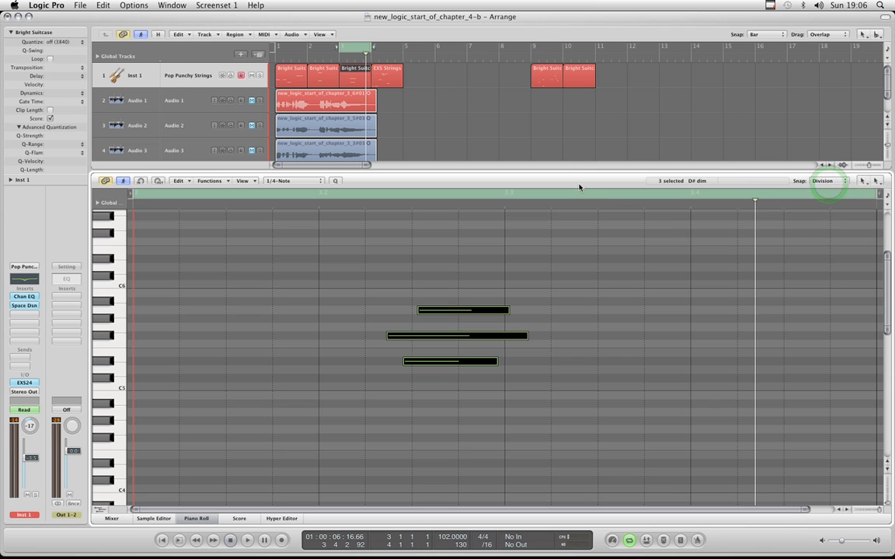
scroll(589, 364, down, 2)
click(573, 368)
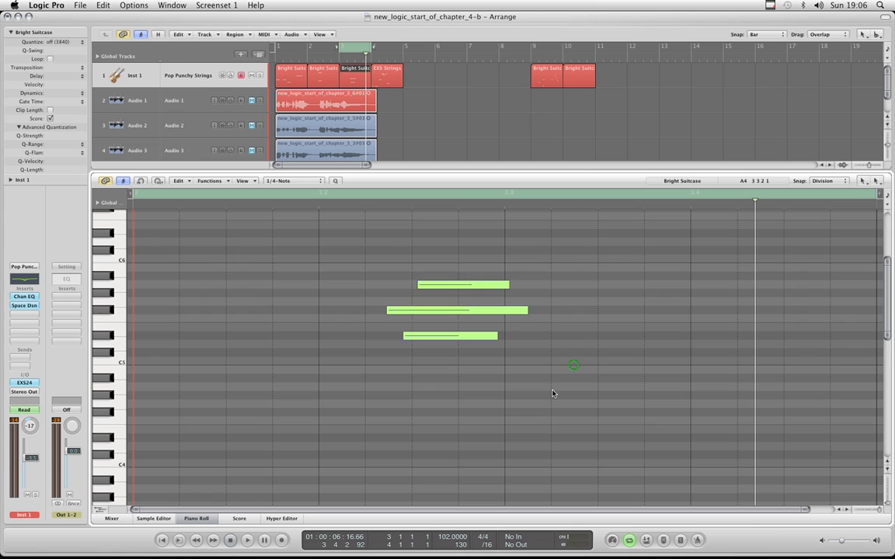
Step: Open the Piano Roll's snap options
scroll(513, 389, up, 1)
scroll(507, 389, up, 1)
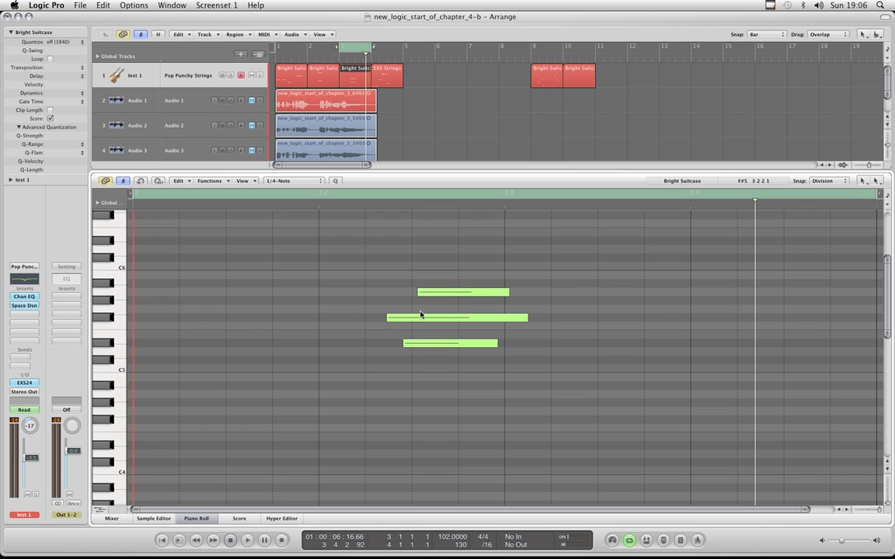
click(821, 184)
click(819, 179)
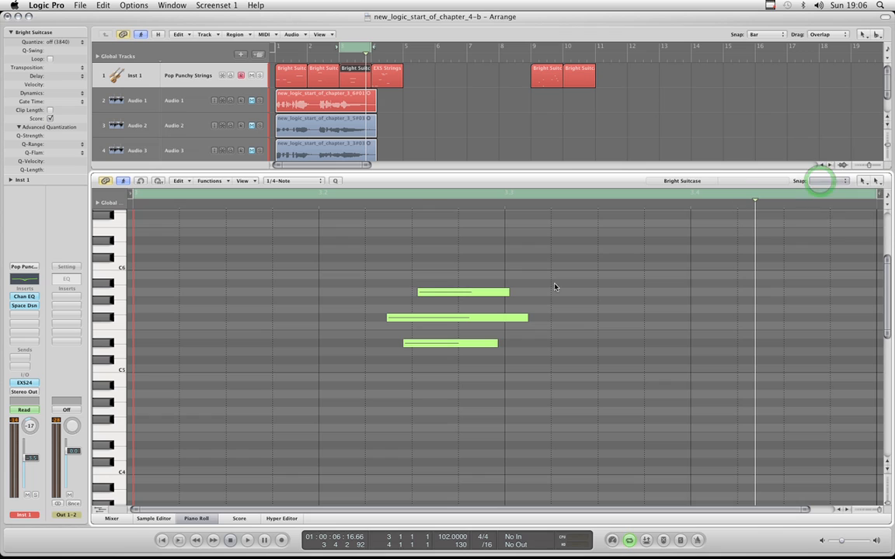
Step: Move the starts of the A5 and D#5 notes slightly earlier and lengthen the D#5 note beyond the other two
drag(419, 294, 392, 293)
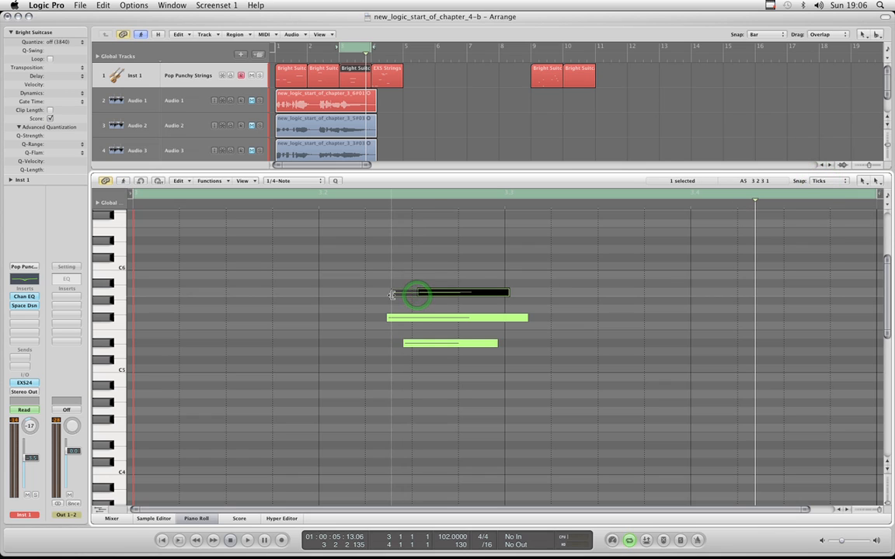
drag(404, 344, 396, 344)
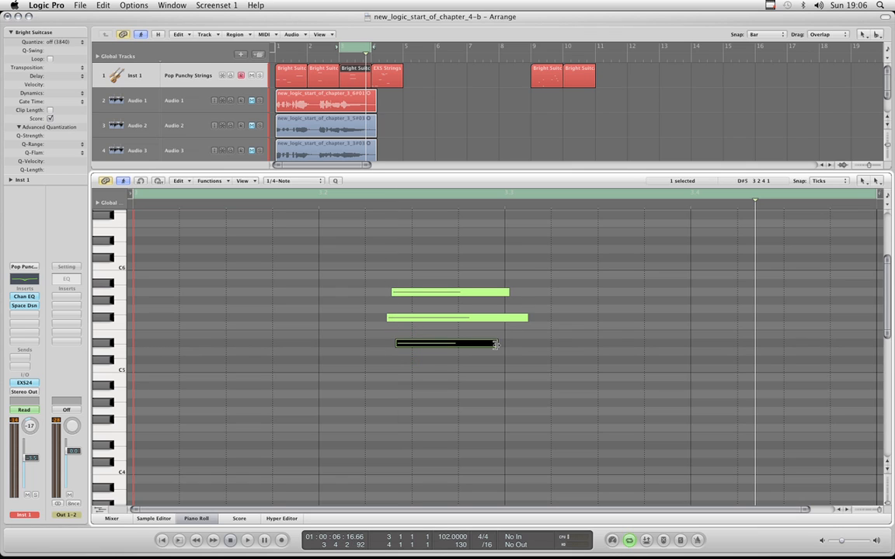
drag(495, 344, 542, 344)
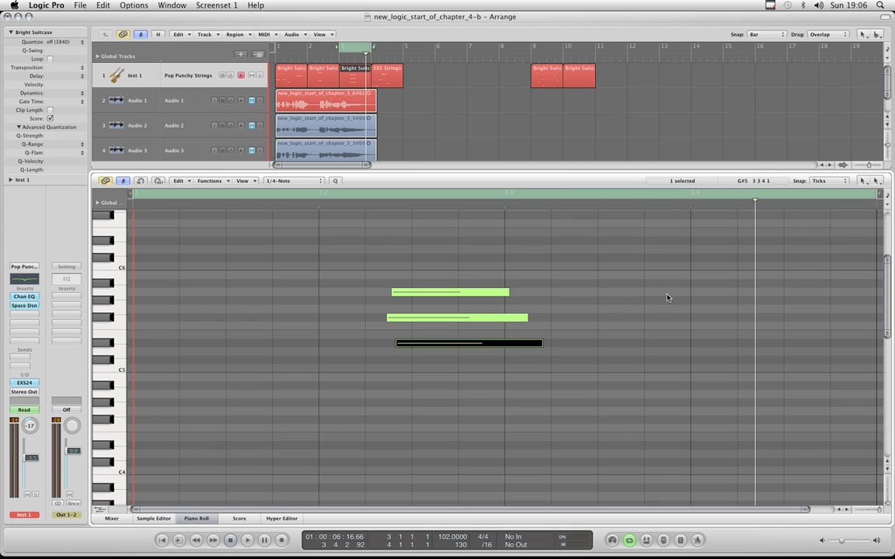
Step: Set the piano roll snap to Division and extend the starts of all three notes back to the 3.2.2 division line
drag(376, 278, 386, 323)
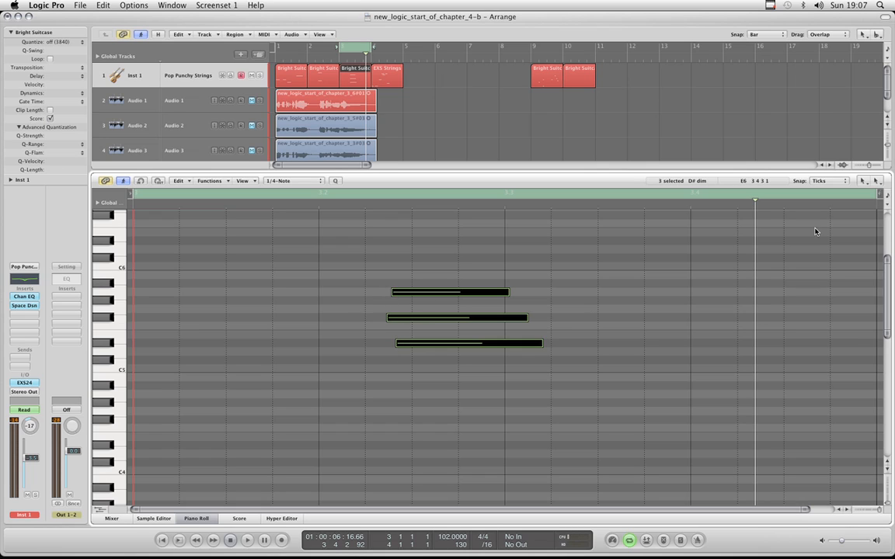
click(835, 183)
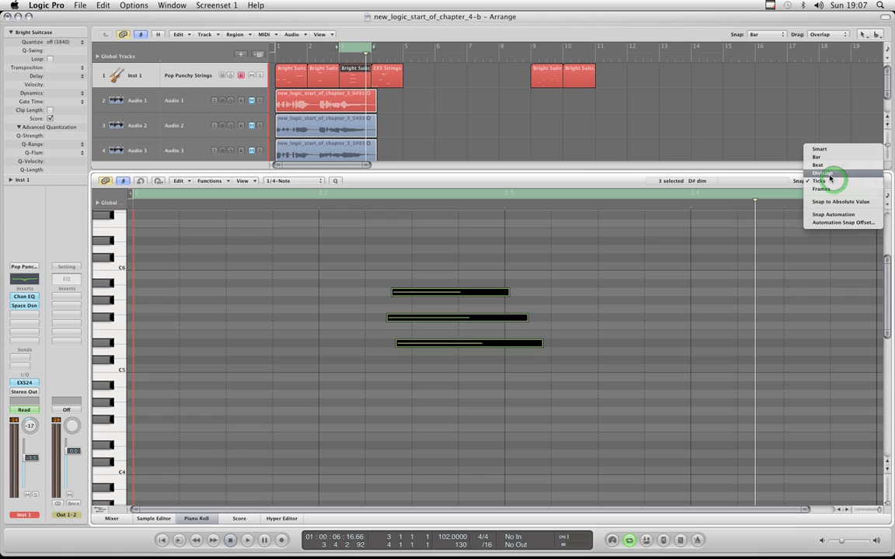
click(825, 172)
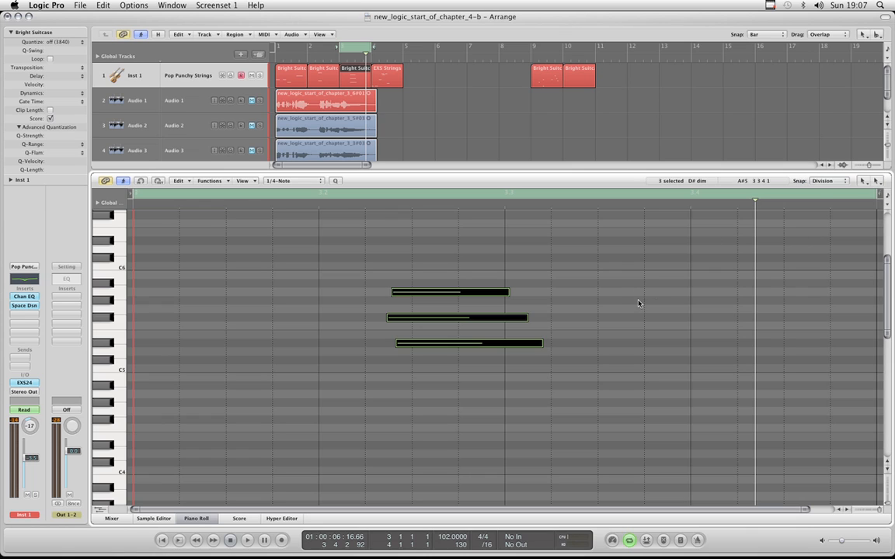
click(825, 185)
click(824, 175)
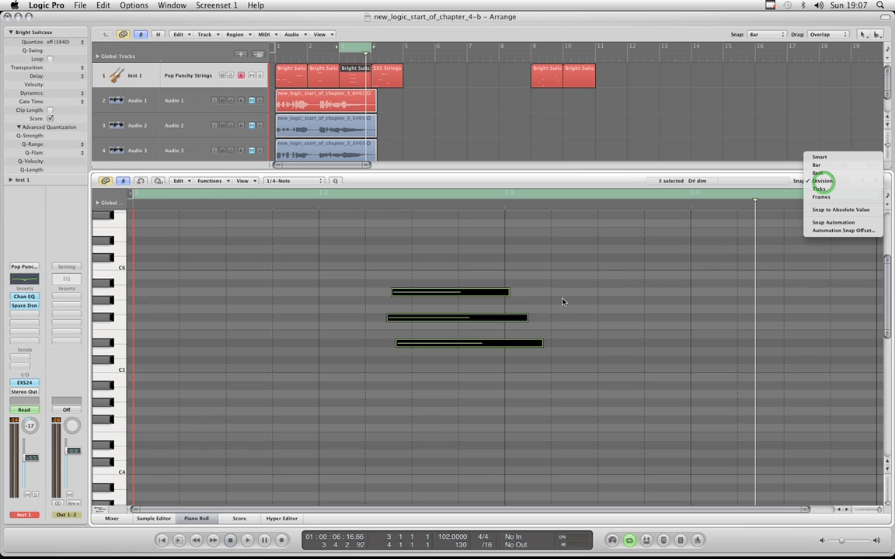
click(432, 399)
click(389, 317)
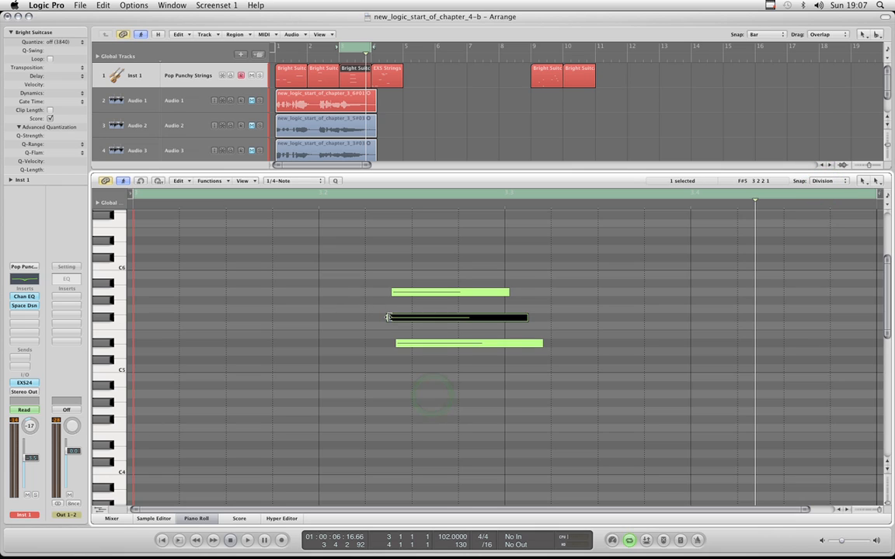
drag(389, 317, 366, 317)
drag(391, 292, 365, 292)
drag(397, 344, 366, 344)
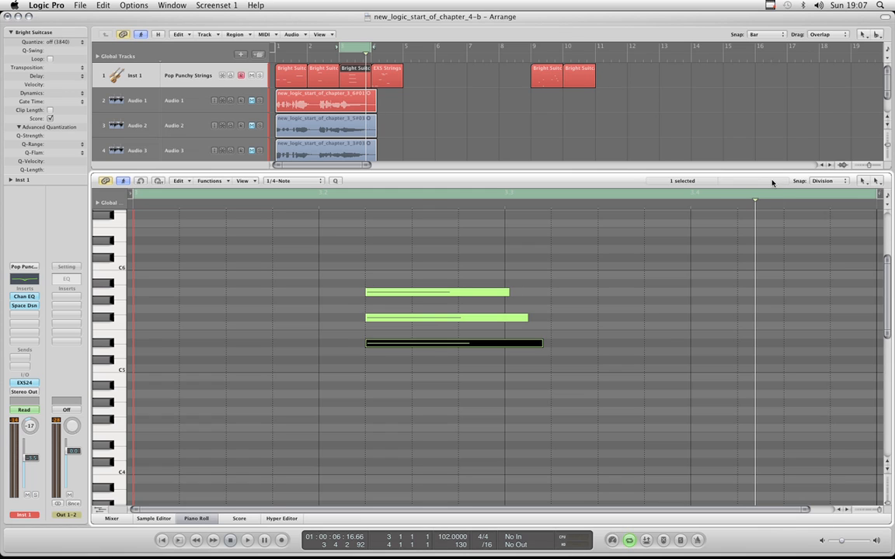
Step: Set the piano roll snap to Ticks and trim the starts of all three notes to the same later point
click(814, 181)
click(815, 188)
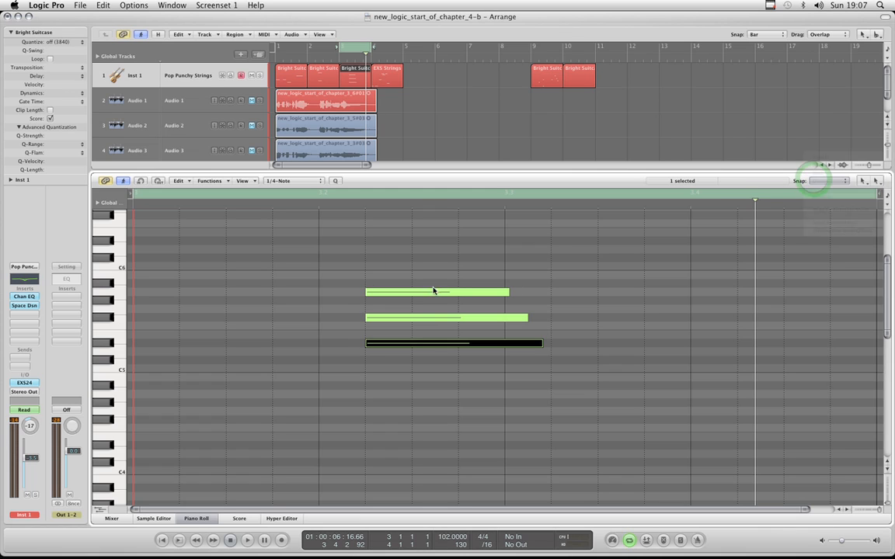
drag(356, 288, 399, 344)
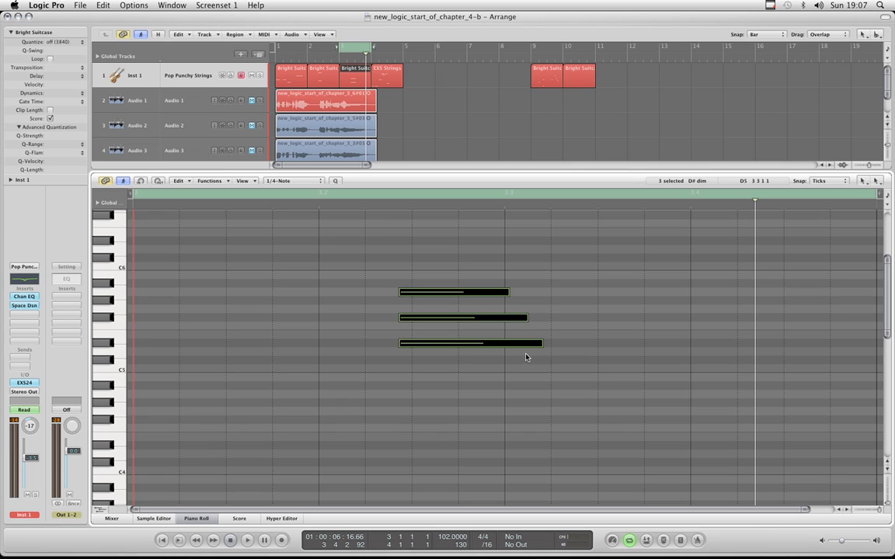
Step: Undo the start-point changes made to the three notes
key(Left)
key(Left)
key(Left)
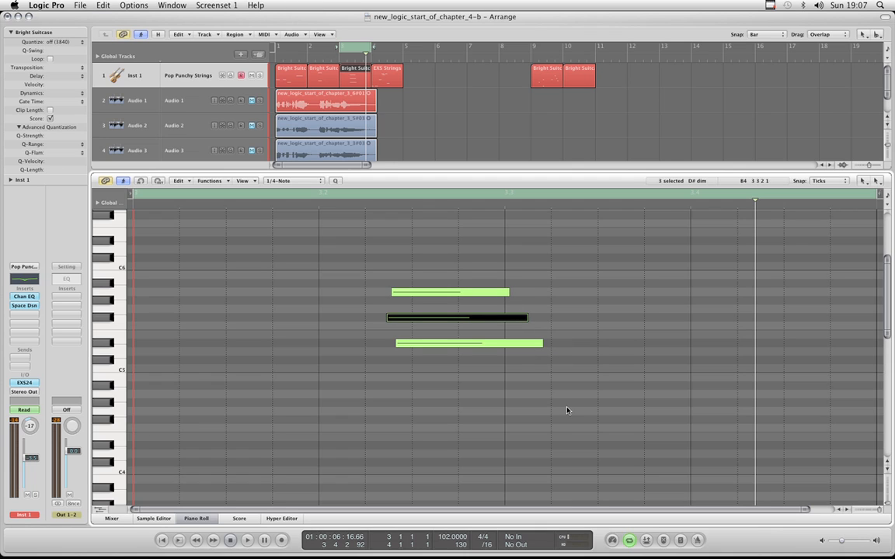
Step: Deselect the notes and move the playhead back to 3 1 4 81, ahead of the chord
scroll(542, 475, right, 1)
drag(557, 508, 597, 512)
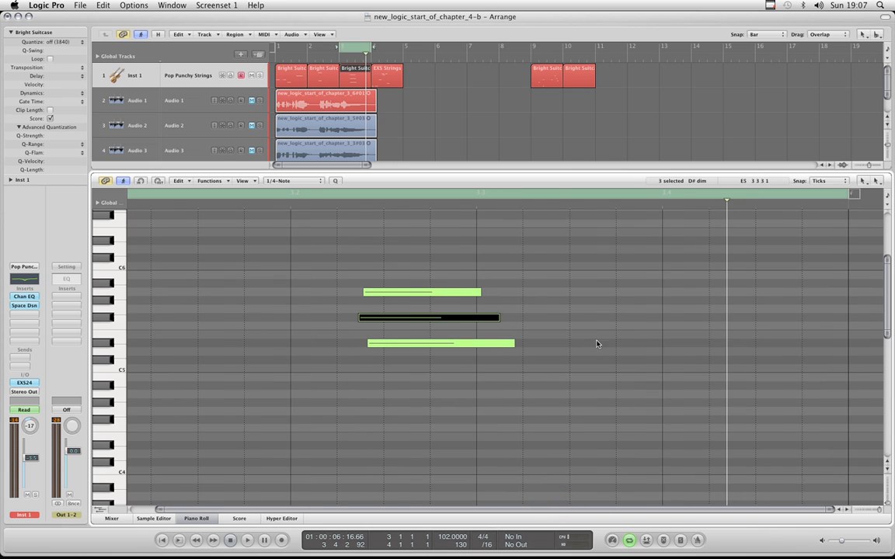
click(558, 325)
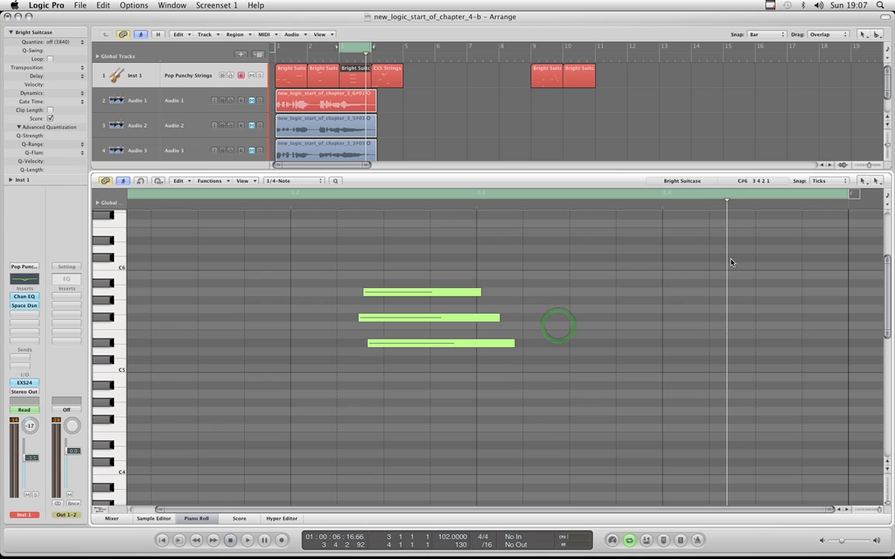
drag(727, 259, 233, 233)
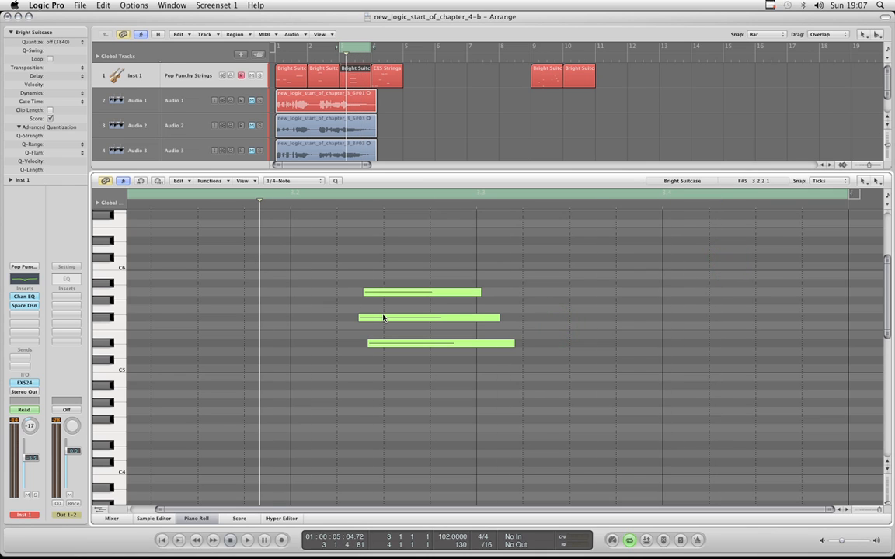
Step: Select all three notes, try adjusting their end points together with Ticks snapping, and undo the change
drag(433, 281, 499, 380)
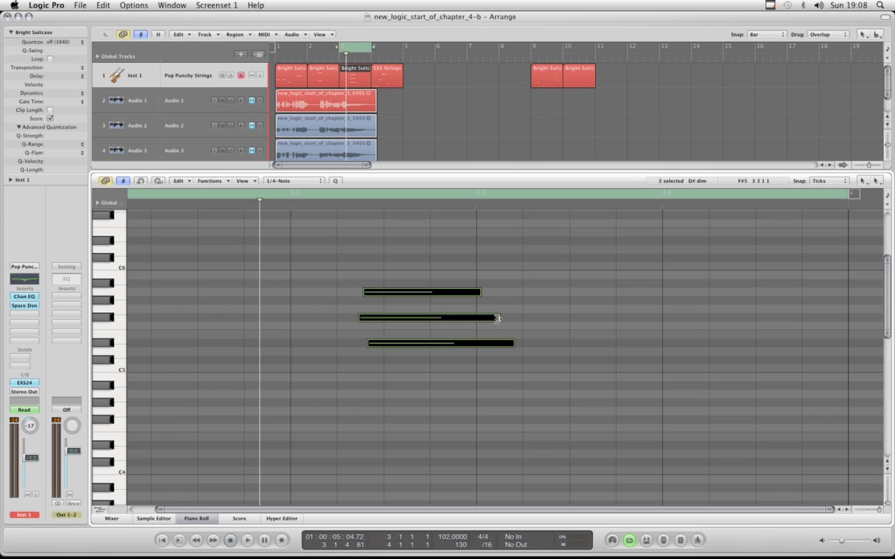
mouse_move(498, 320)
mouse_down()
mouse_move(609, 321)
mouse_move(456, 318)
mouse_move(597, 325)
mouse_move(499, 327)
mouse_up()
mouse_move(480, 293)
mouse_down()
mouse_move(655, 304)
mouse_move(472, 303)
mouse_up()
key(super+z)
Step: Set the piano roll snap to Division and try the Snap to Absolute Value option
click(834, 183)
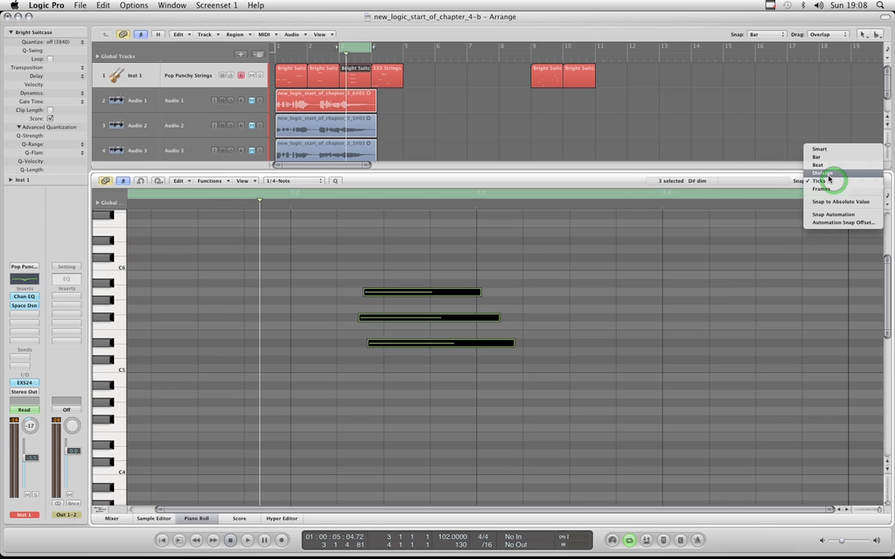
click(828, 173)
click(828, 180)
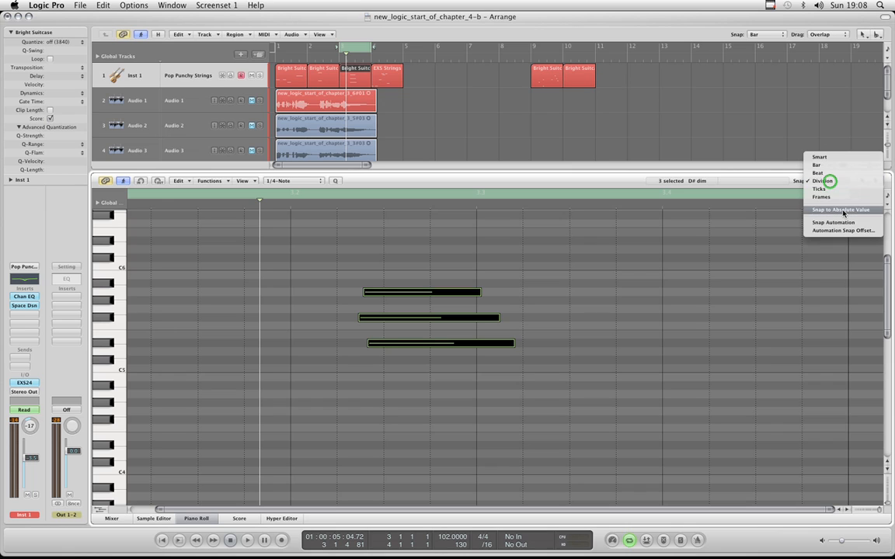
click(841, 210)
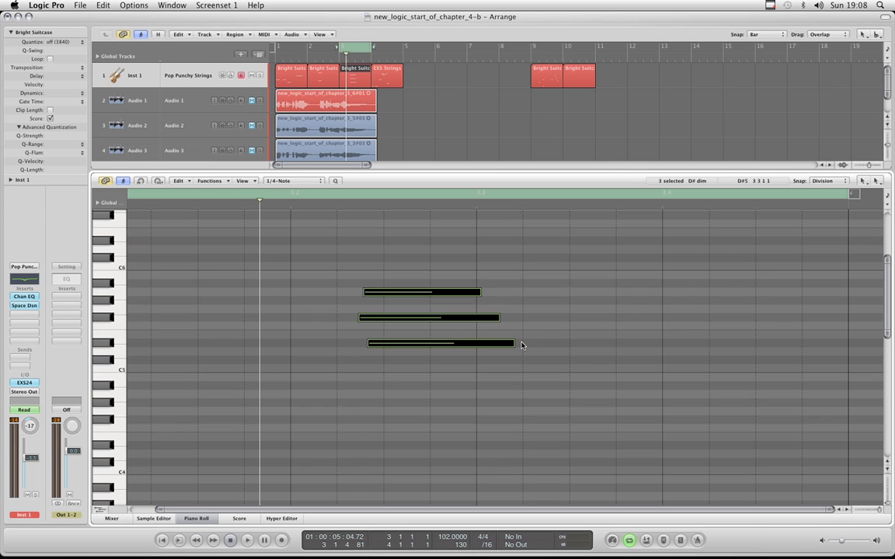
click(822, 181)
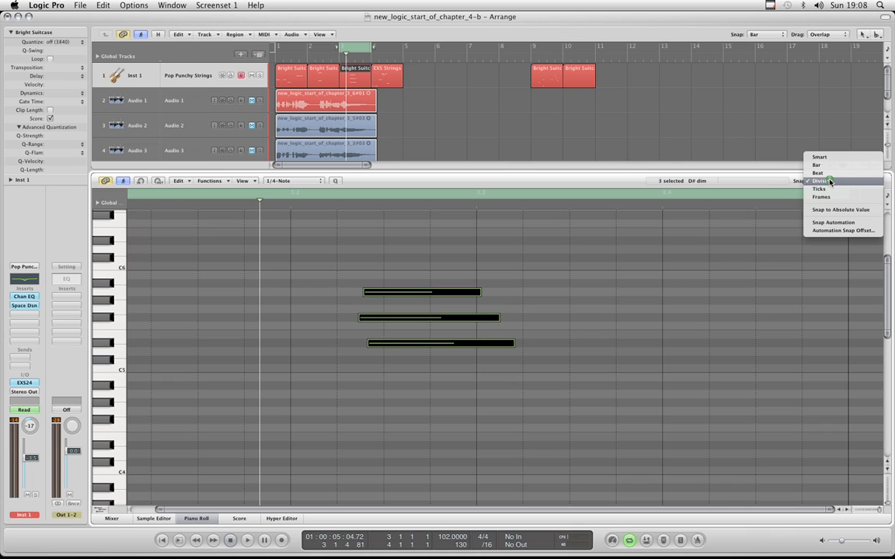
click(614, 292)
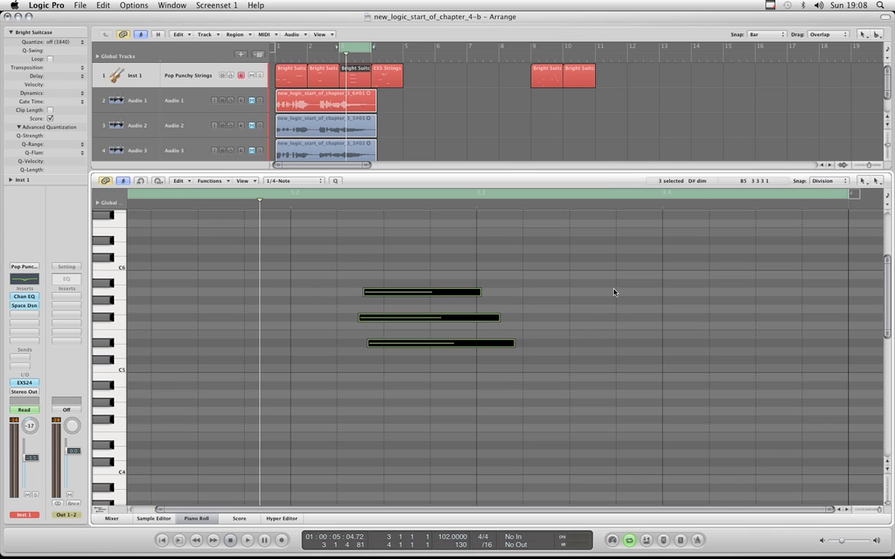
Step: Try aligning all three note ends with the D#5 note's end and shortening them from the A5 note, undoing each change
click(514, 344)
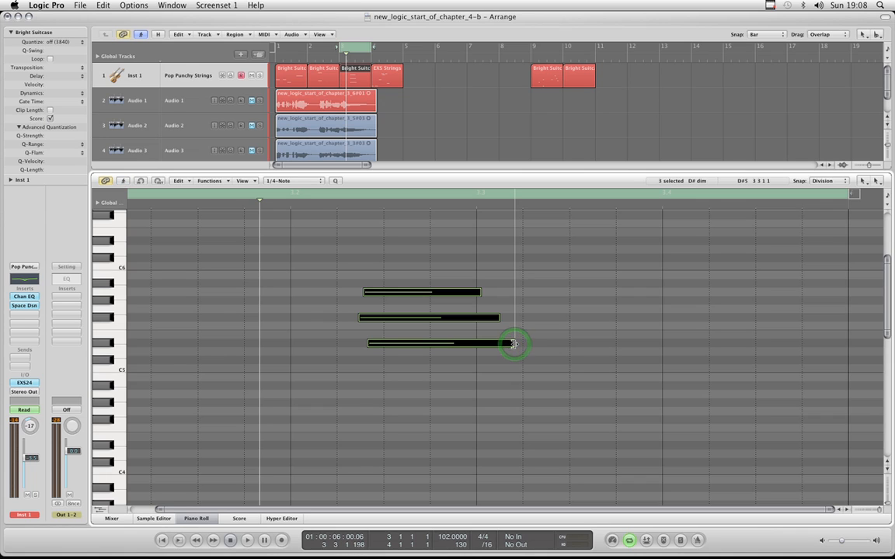
mouse_move(513, 344)
mouse_down()
mouse_move(645, 344)
mouse_move(529, 344)
mouse_up()
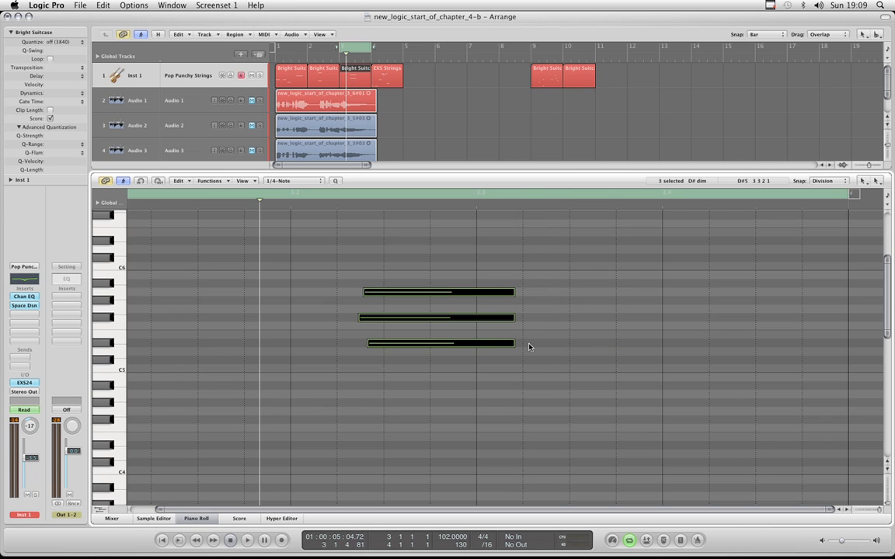
key(super+z)
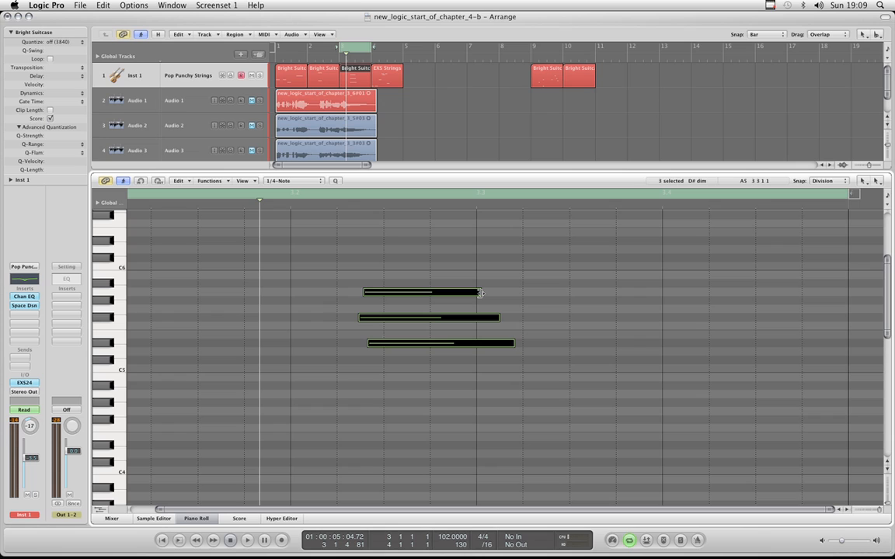
drag(479, 293, 456, 298)
key(super+z)
Step: Toggle Snap to Absolute Value, try shortening the selected notes from the F#5 note's end, and undo the change
click(829, 184)
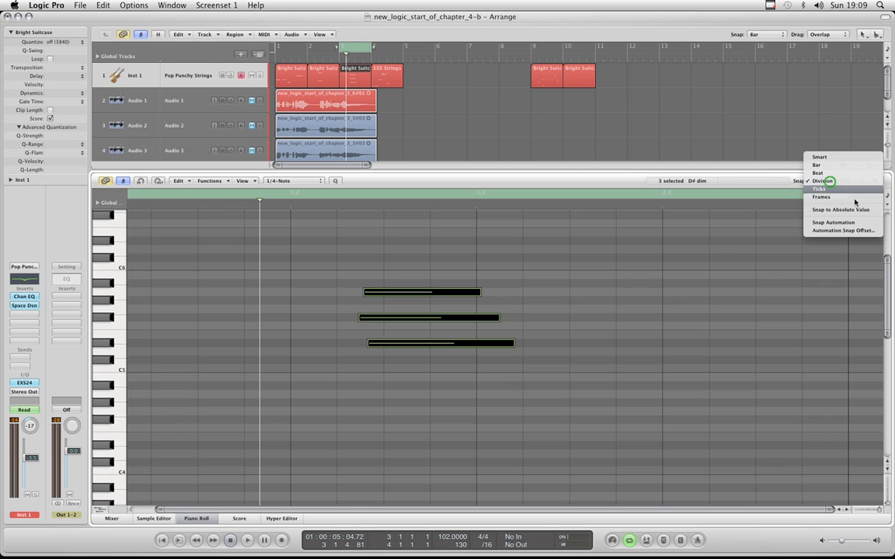
click(844, 210)
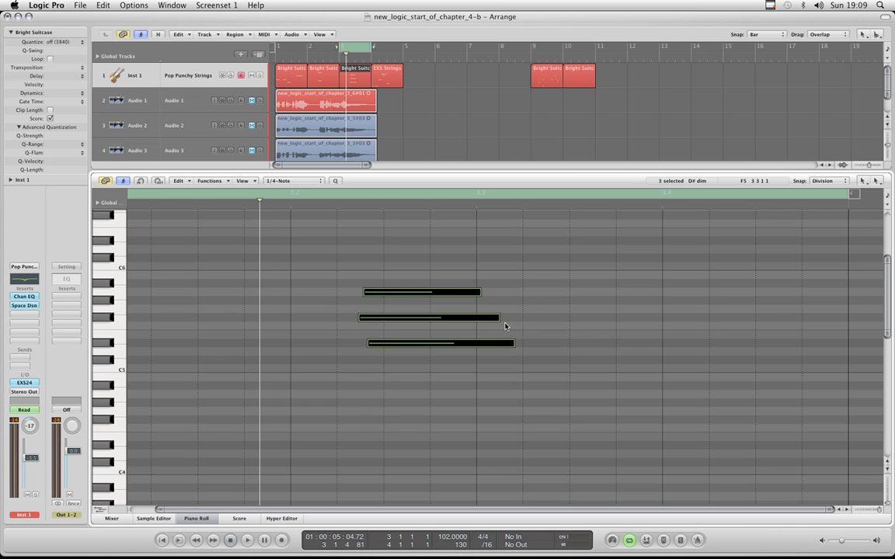
drag(499, 318, 462, 320)
key(super+z)
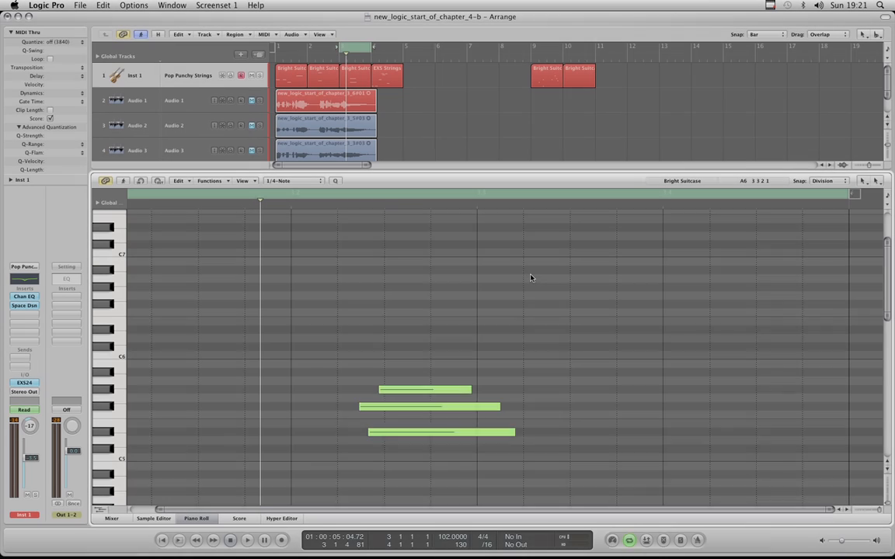
Step: Set the piano roll snap to Smart and move the highest note of the chord up to C7
scroll(532, 277, up, 2)
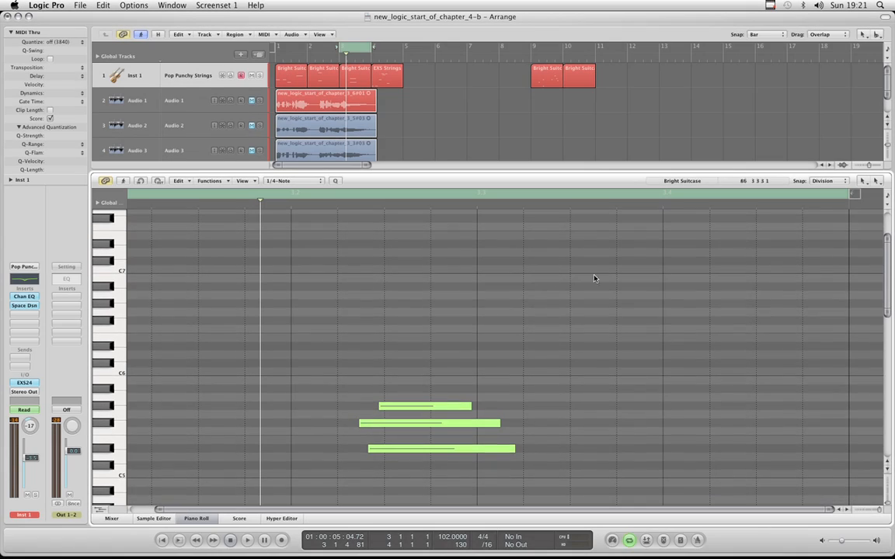
click(825, 181)
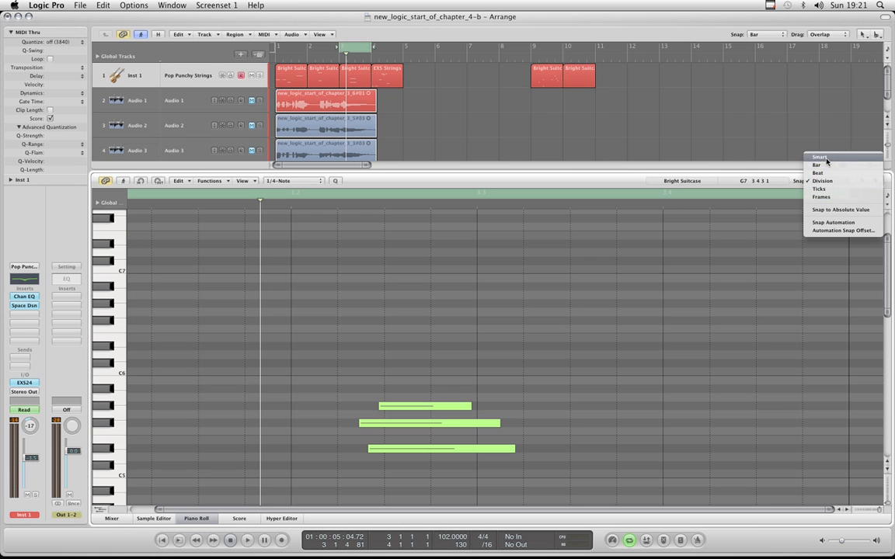
click(826, 159)
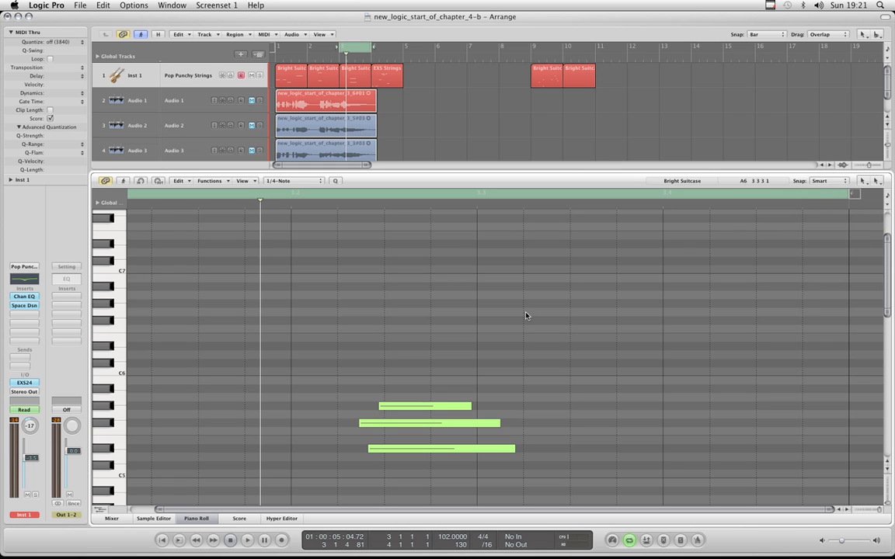
drag(428, 407, 443, 272)
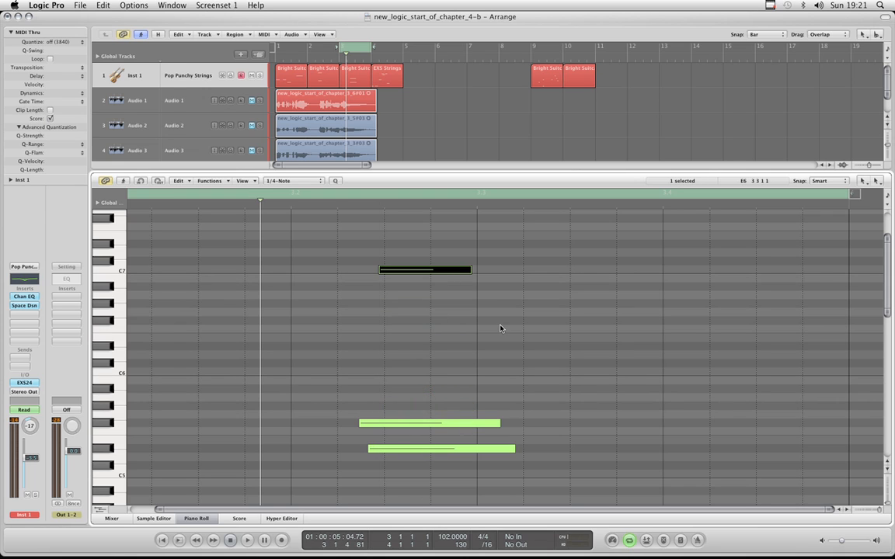
Step: Lengthen the C7 note slightly and move it later so it starts on the 3.2.4 division line
scroll(501, 329, up, 2)
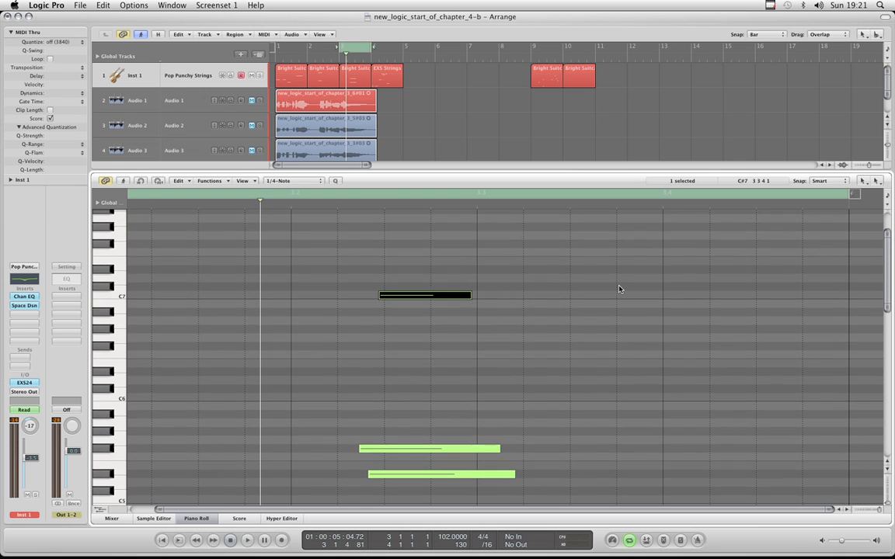
scroll(620, 289, up, 1)
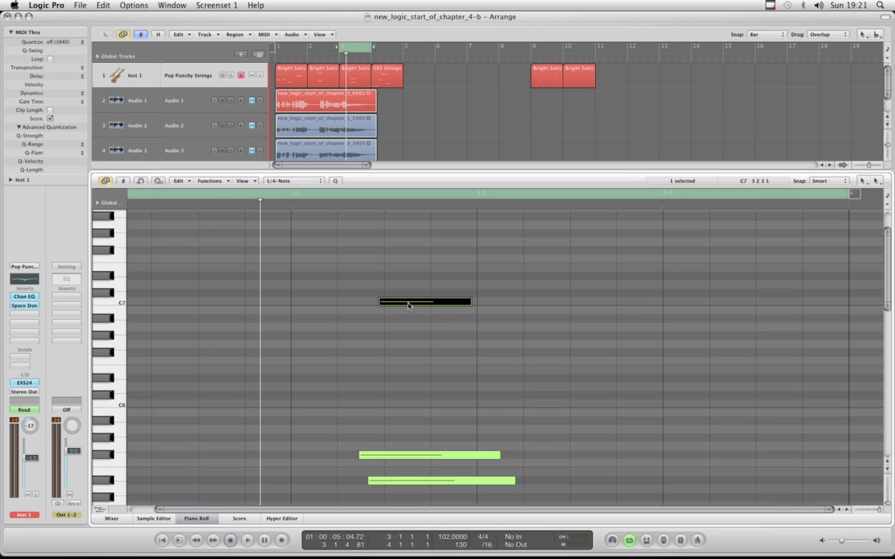
drag(410, 305, 431, 305)
drag(601, 304, 506, 312)
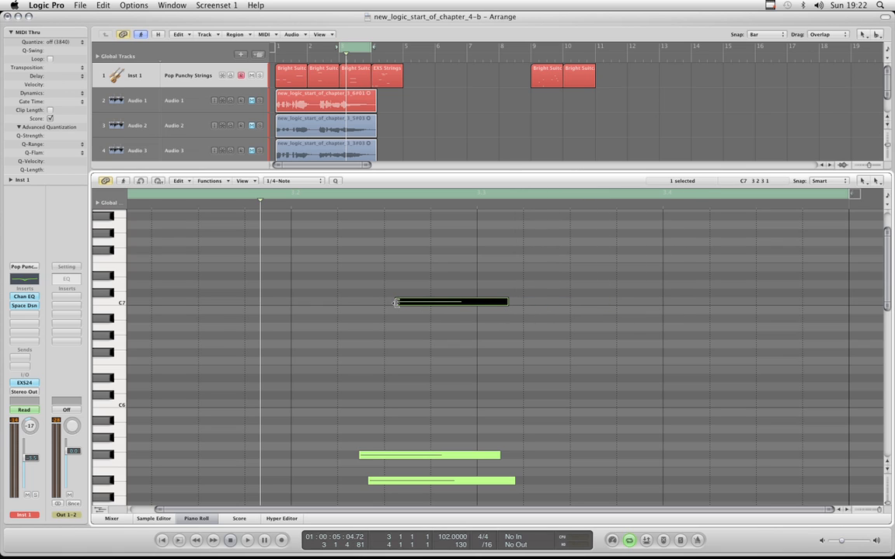
drag(396, 302, 462, 304)
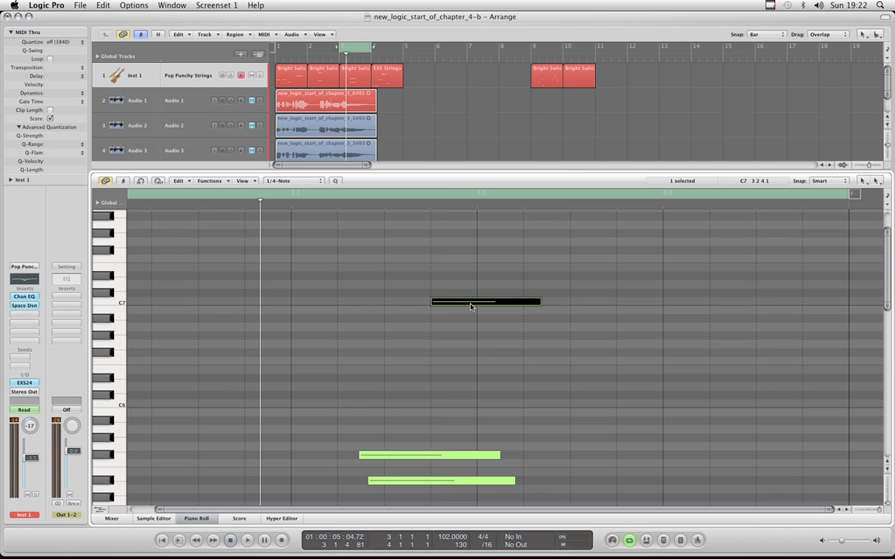
Step: Move the C7 note earlier to start on the 3.2.3 division line and lengthen it to end around 3.3.3
drag(439, 304, 424, 304)
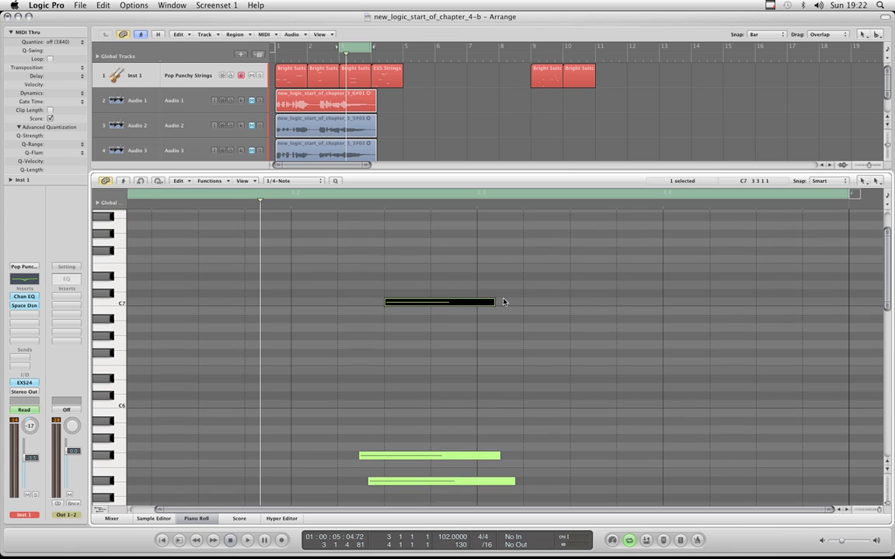
drag(492, 303, 569, 315)
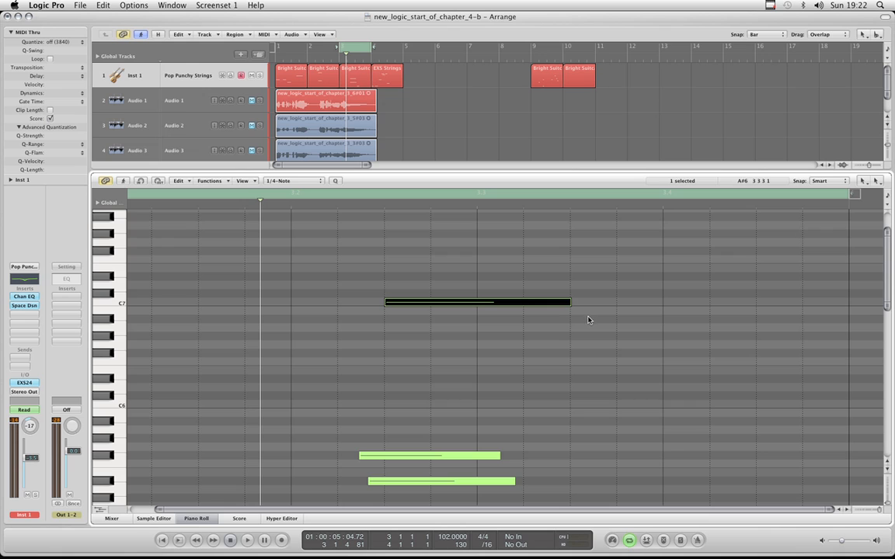
Step: Trim the C7 note's end exactly onto the 3.3.3 division line
key(Escape)
click(562, 378)
click(575, 315)
scroll(350, 295, up, 4)
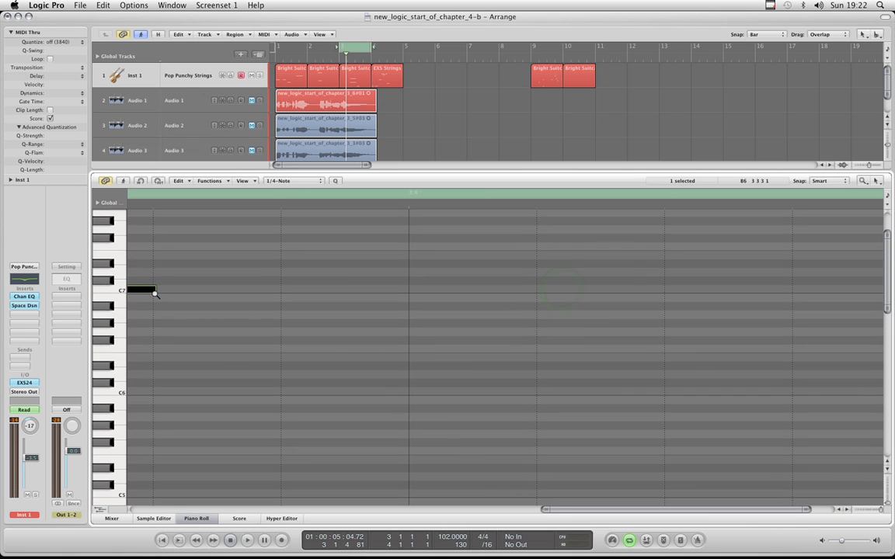
scroll(187, 306, up, 1)
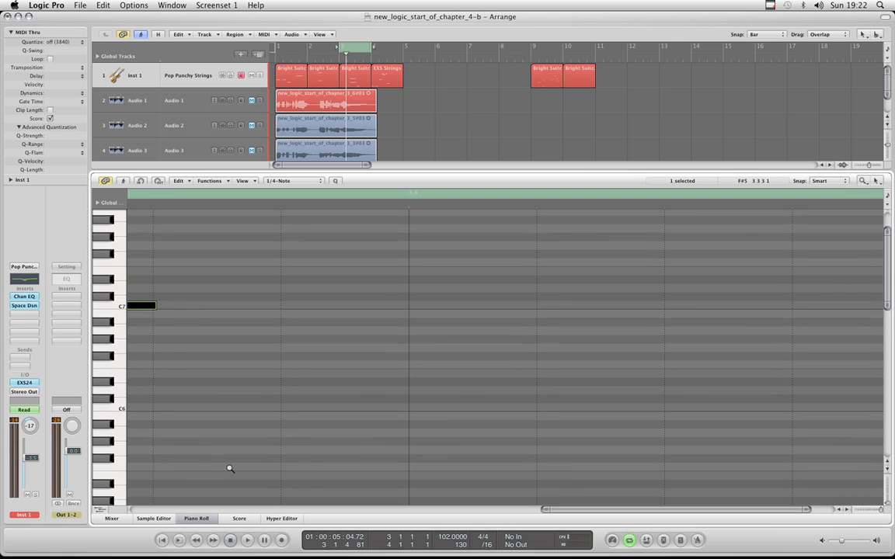
drag(568, 511, 495, 511)
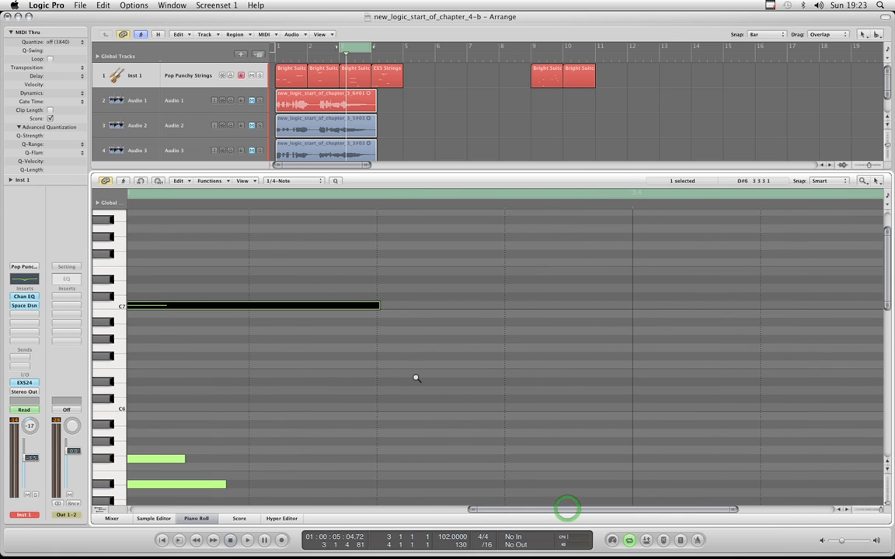
key(Escape)
click(389, 347)
Step: Shorten the C7 note so it ends between the 3.2.4 division line and beat 3.3
key(Escape)
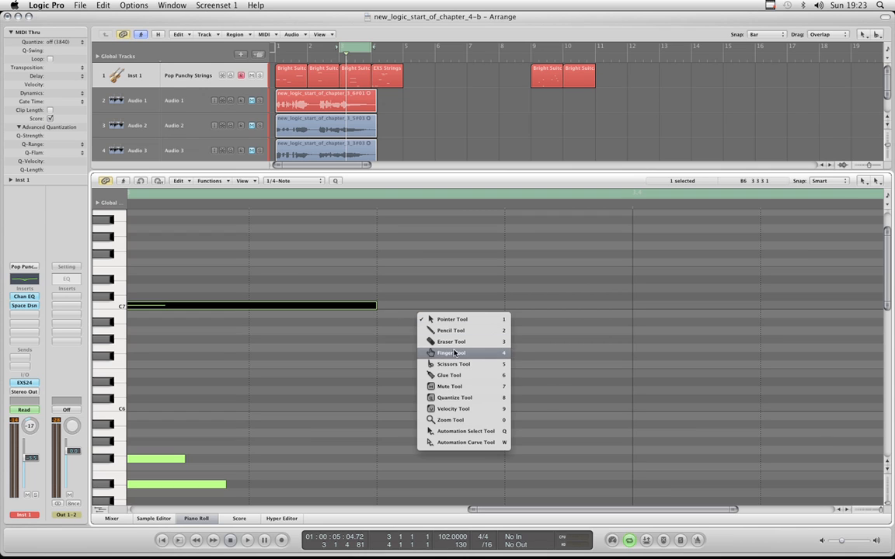
click(449, 419)
click(390, 306)
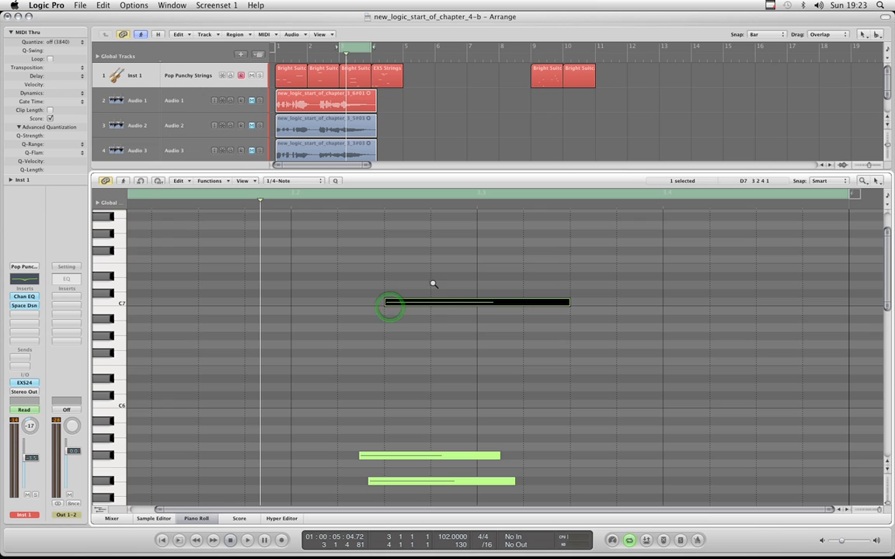
key(Escape)
click(396, 261)
scroll(557, 284, down, 1)
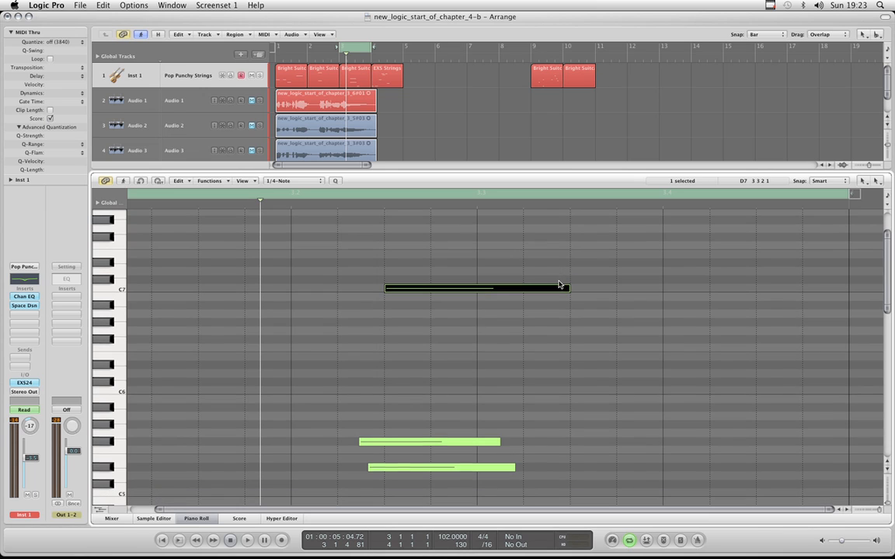
drag(566, 288, 458, 288)
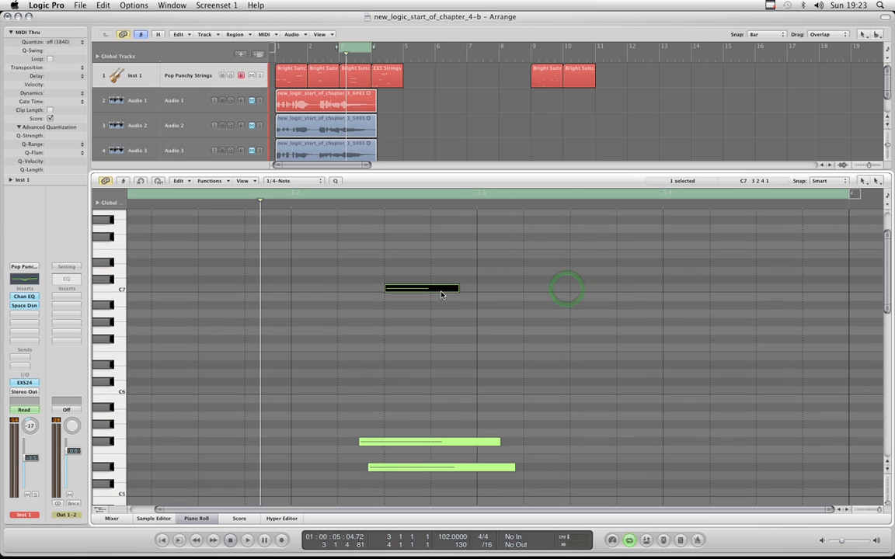
Step: Keep the piano roll snap on Smart and move the C7 note slightly later, off the 3.2.3 division line
click(821, 183)
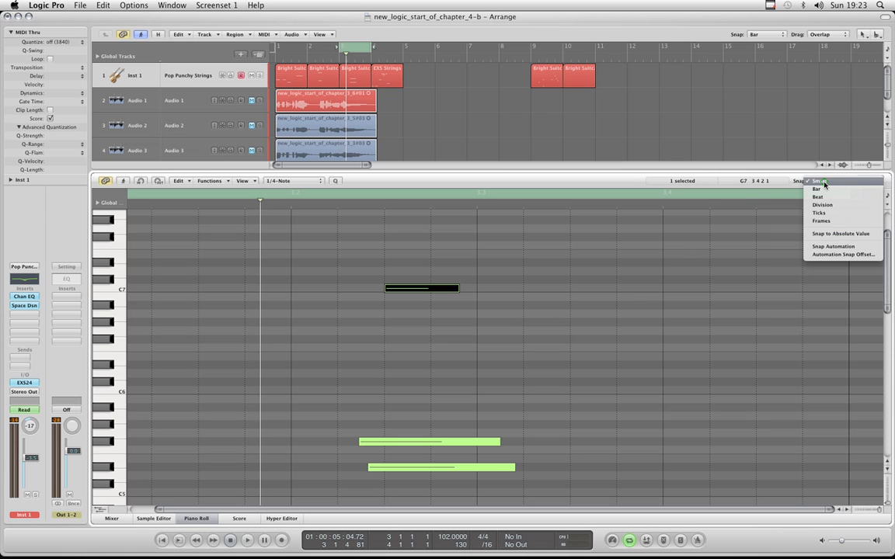
click(822, 180)
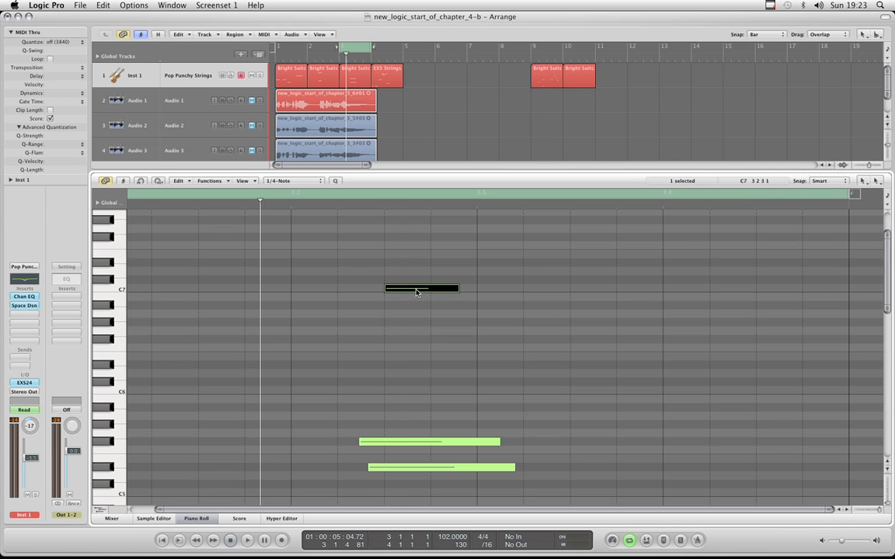
drag(417, 292, 432, 292)
Step: Set the snap to Division, try moving the C7 note to start just past beat 3.3, and undo the move
click(829, 186)
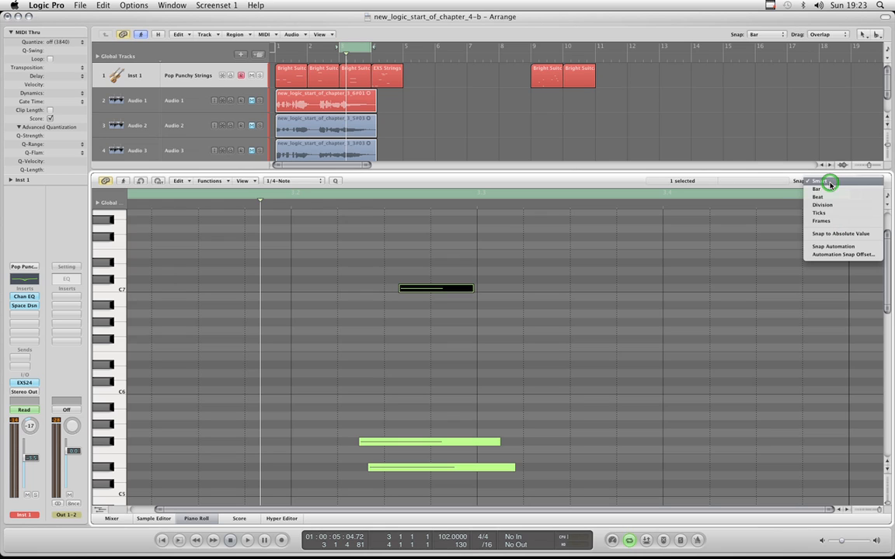
click(822, 205)
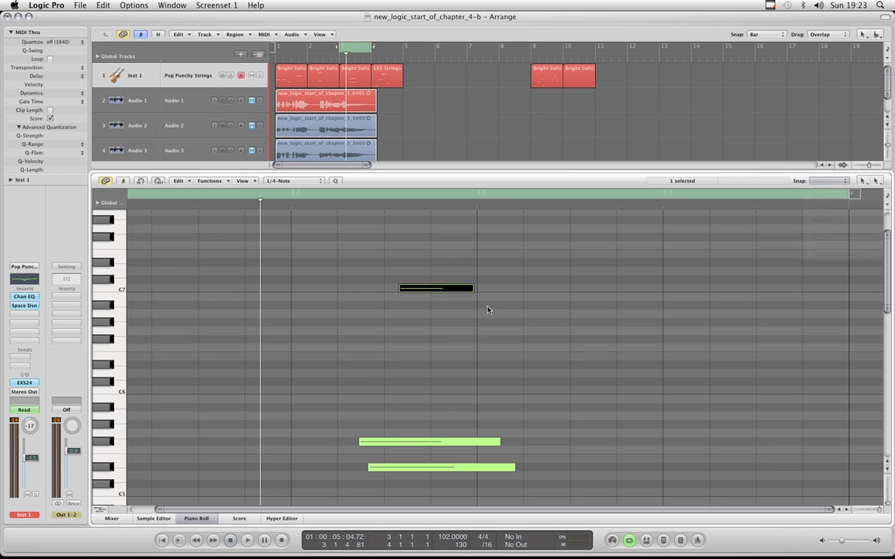
drag(423, 289, 519, 292)
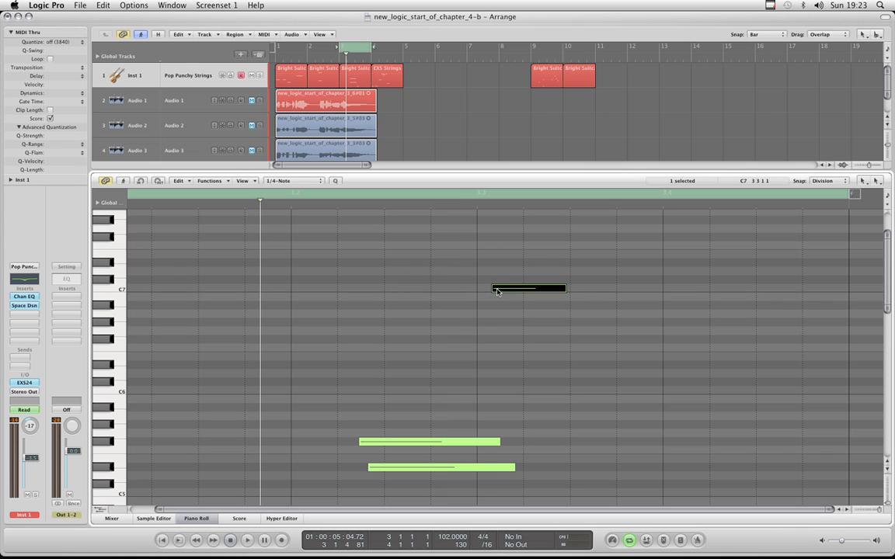
key(super+z)
Step: Set the snap back to Smart, try moving the C7 note to start on the 3.3.2 division line, and undo the move
click(821, 182)
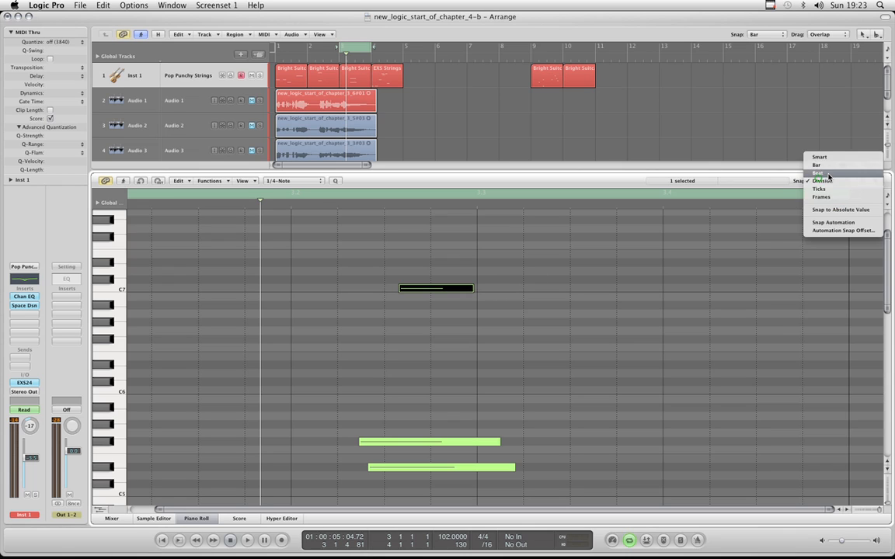
click(765, 149)
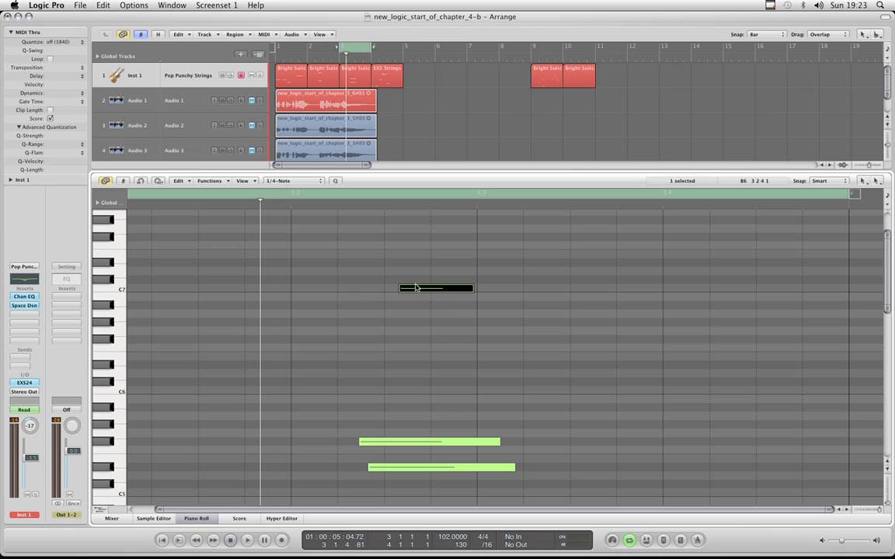
drag(415, 291, 551, 292)
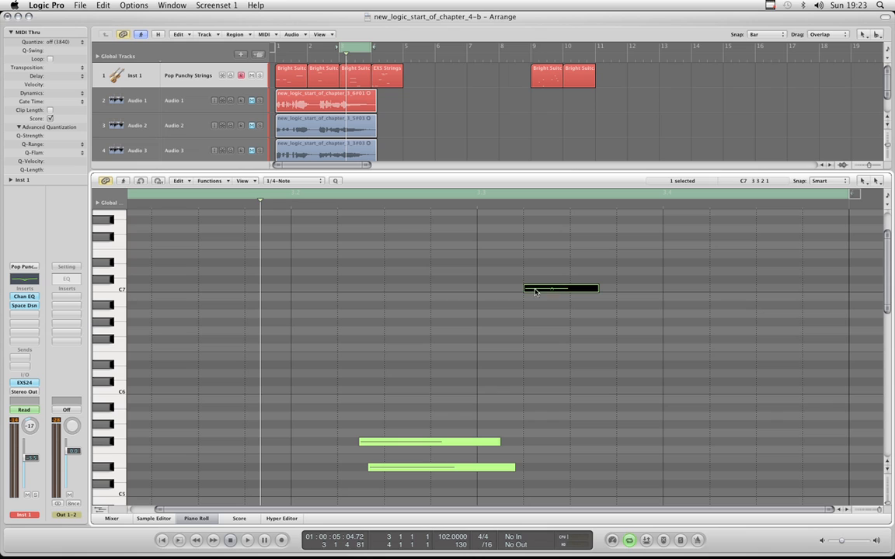
key(super+z)
Step: Set the snap to Division with Snap to Absolute Value on, and move the C7 note to start on the 3.2.3 line
click(821, 181)
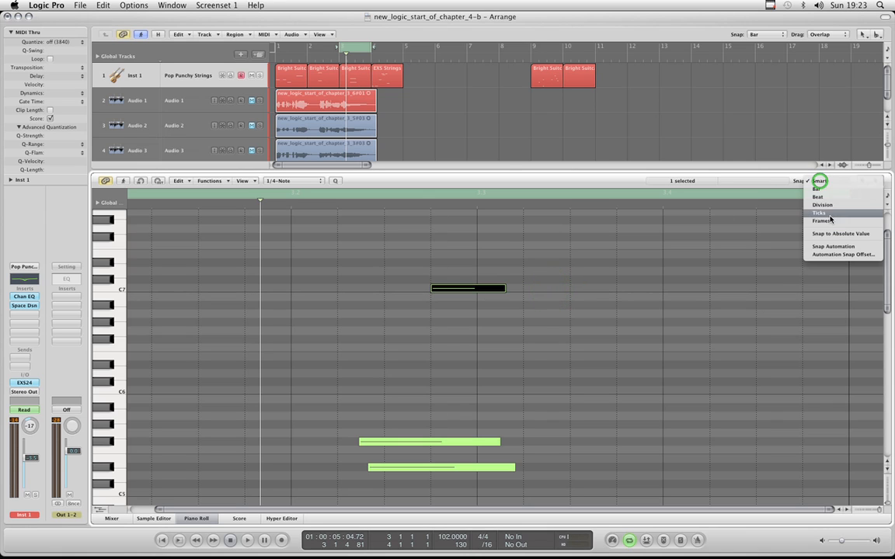
click(829, 216)
click(834, 183)
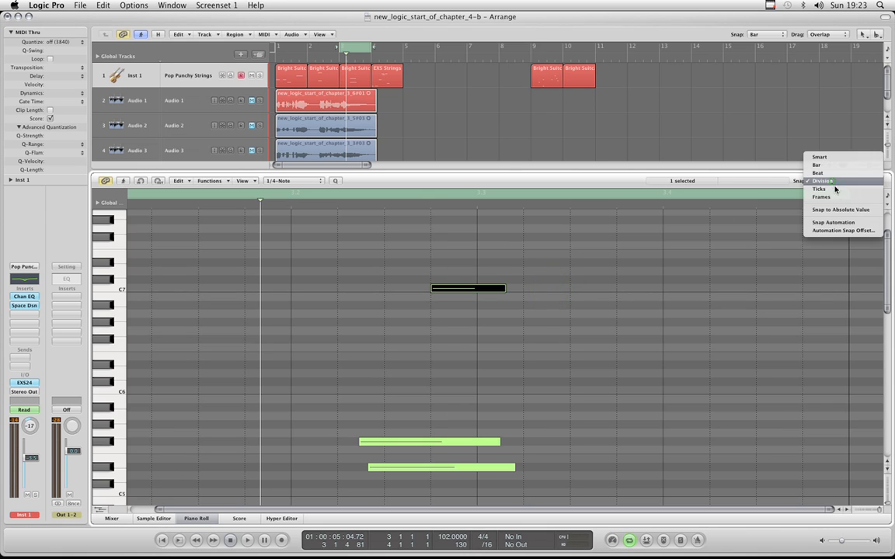
click(777, 181)
drag(460, 291, 410, 291)
Step: Set the snap to Smart with Snap to Absolute Value off, and move the C7 note slightly later to end on beat 3.3
click(826, 183)
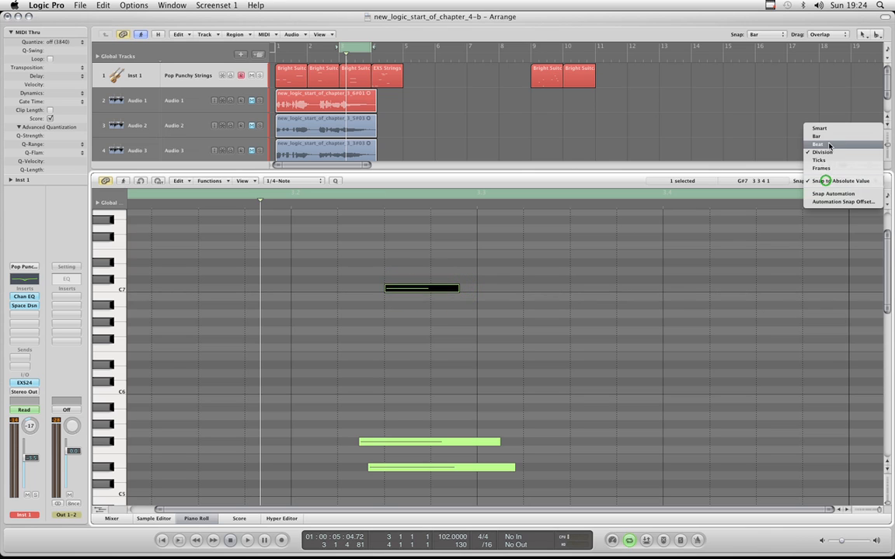
click(769, 124)
click(831, 180)
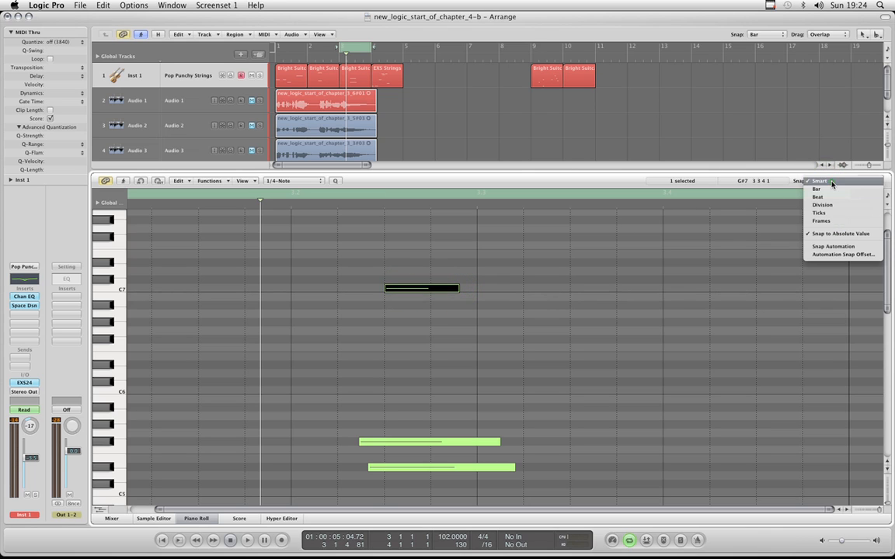
key(Escape)
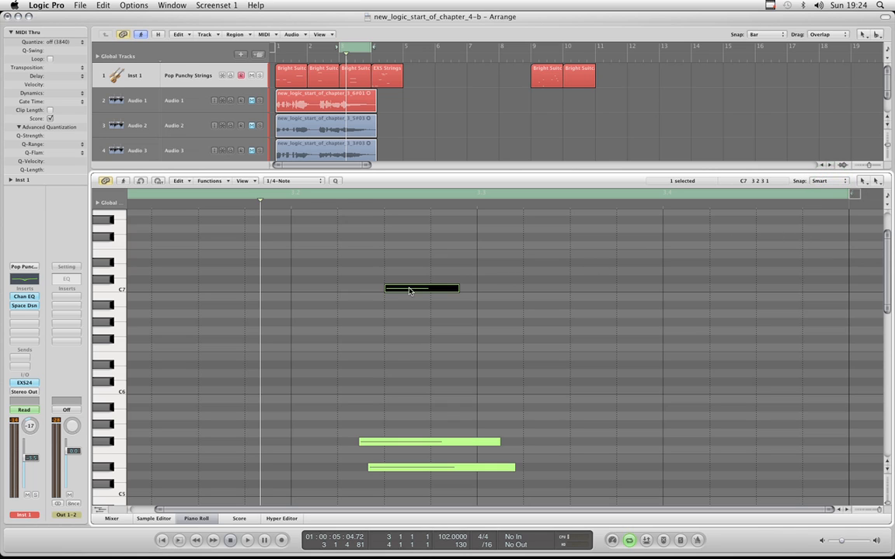
mouse_move(410, 292)
mouse_down()
mouse_move(434, 298)
mouse_move(426, 291)
mouse_up()
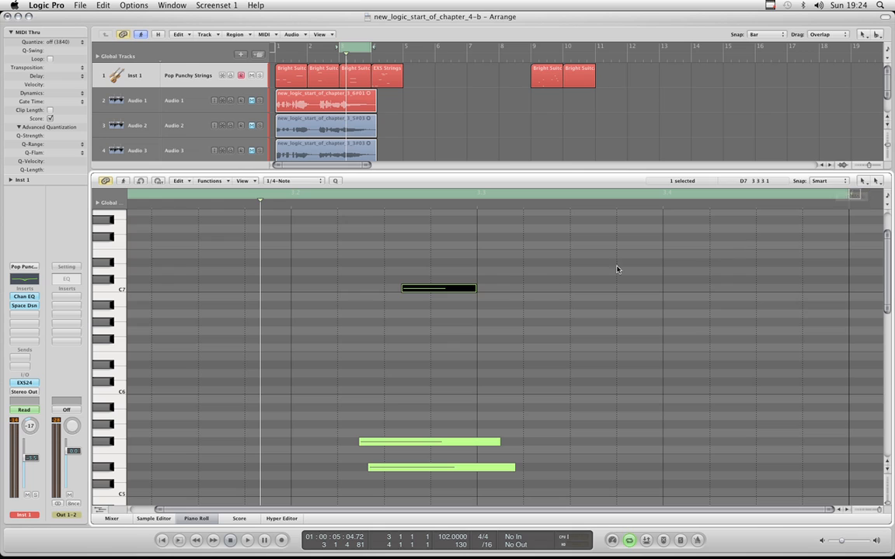
Step: Trim the C7 note's end slightly and extend its start a little earlier
click(825, 185)
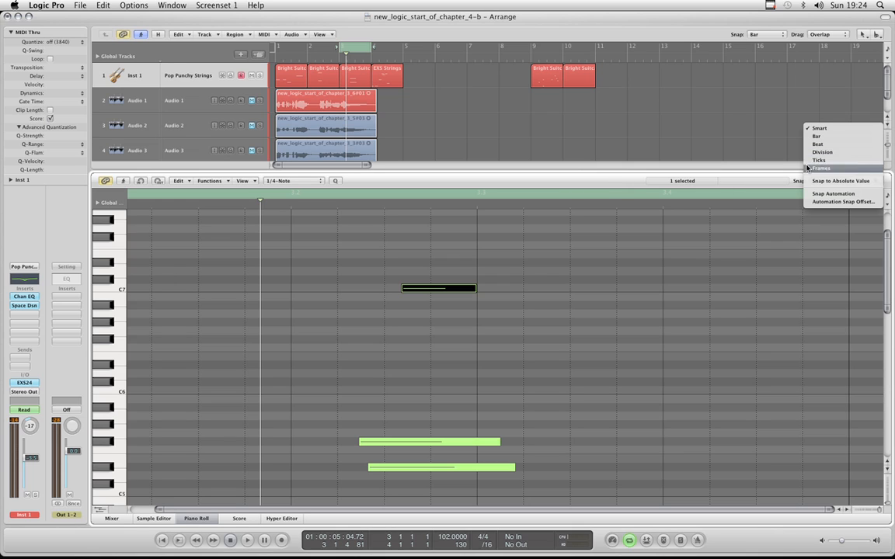
click(596, 180)
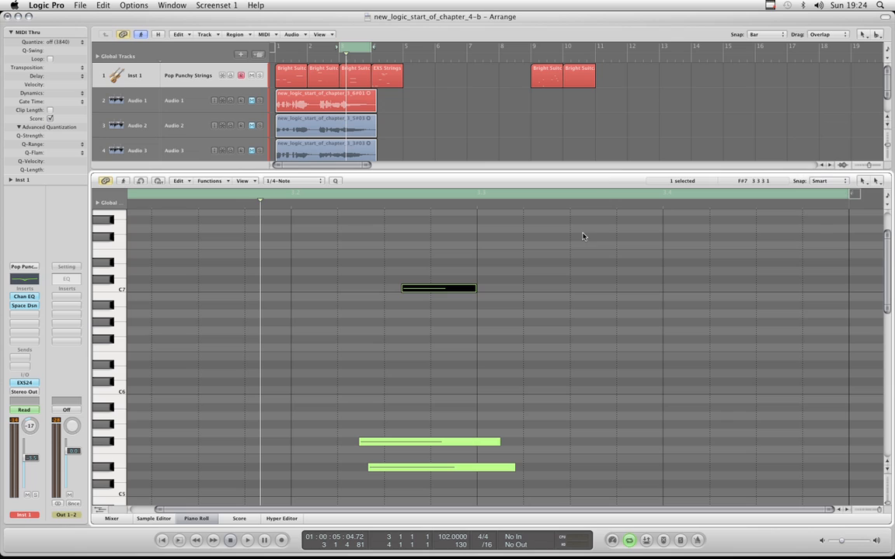
click(470, 288)
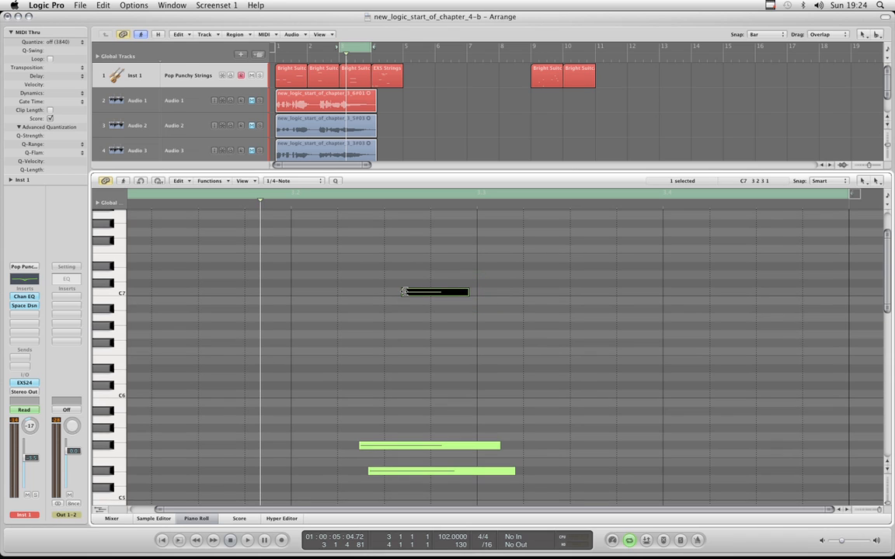
drag(402, 289, 396, 292)
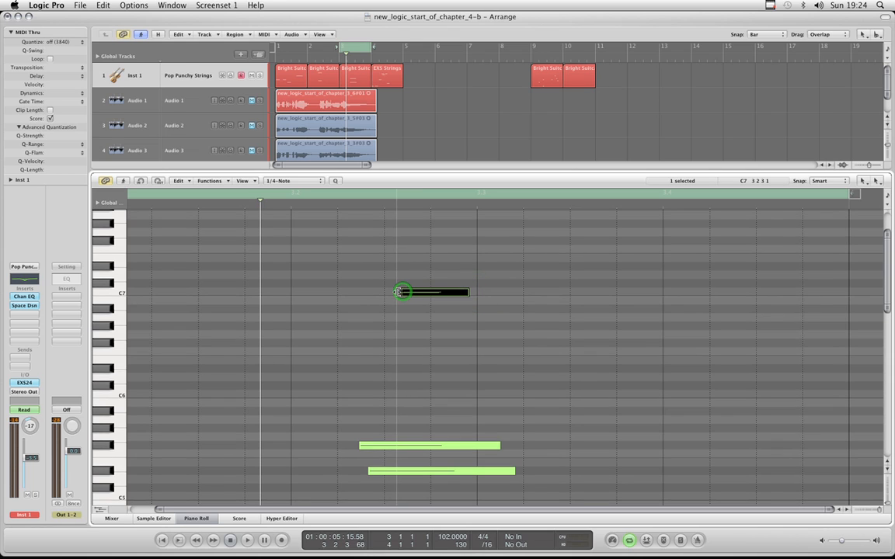
Step: Set the snap to Beat and try moving the C7 note later and one beat earlier
click(832, 181)
click(825, 199)
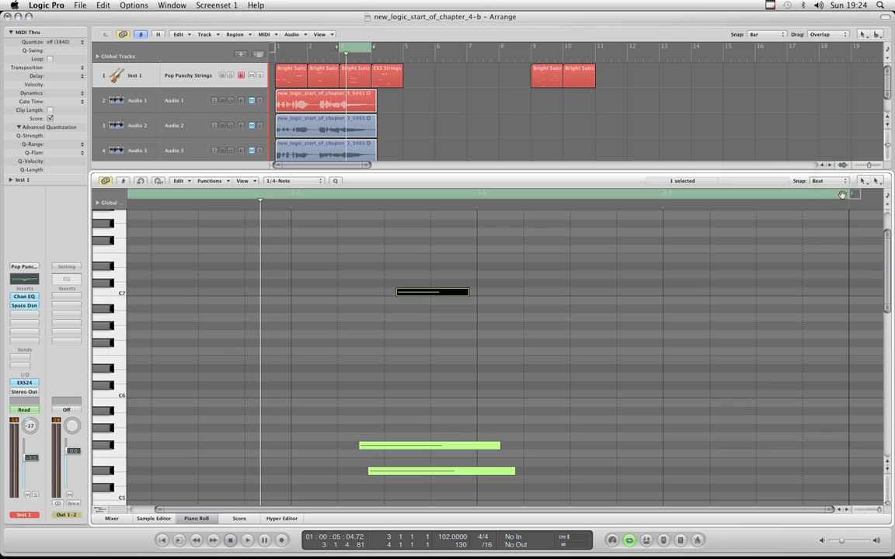
drag(832, 183, 512, 272)
drag(425, 294, 601, 299)
drag(692, 297, 593, 293)
drag(450, 292, 344, 293)
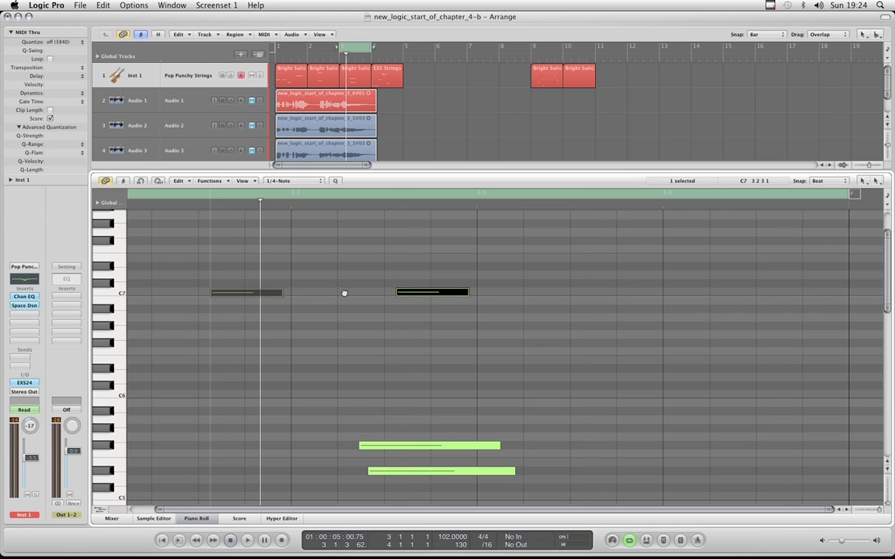
Step: Try moving the C7 note to start just past the 3.3.2 division line and further, returning it to its original position
drag(430, 293, 441, 293)
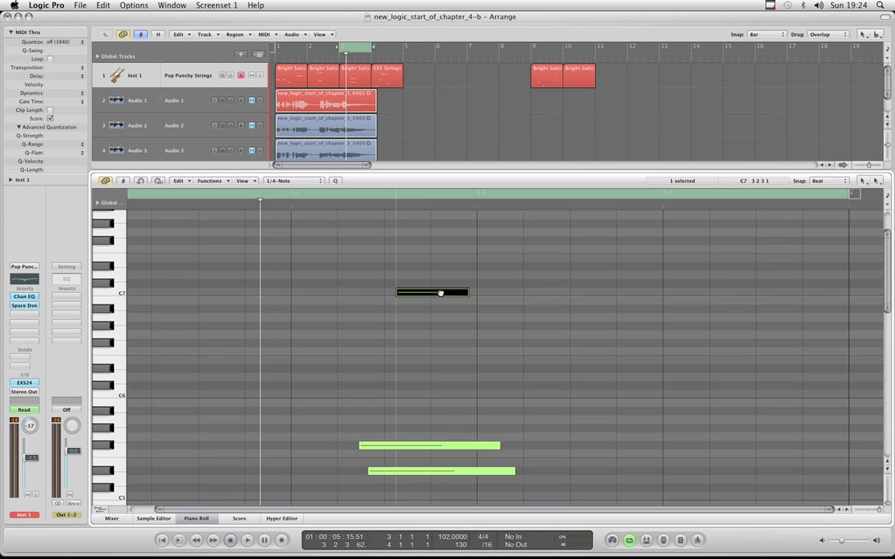
drag(440, 293, 560, 294)
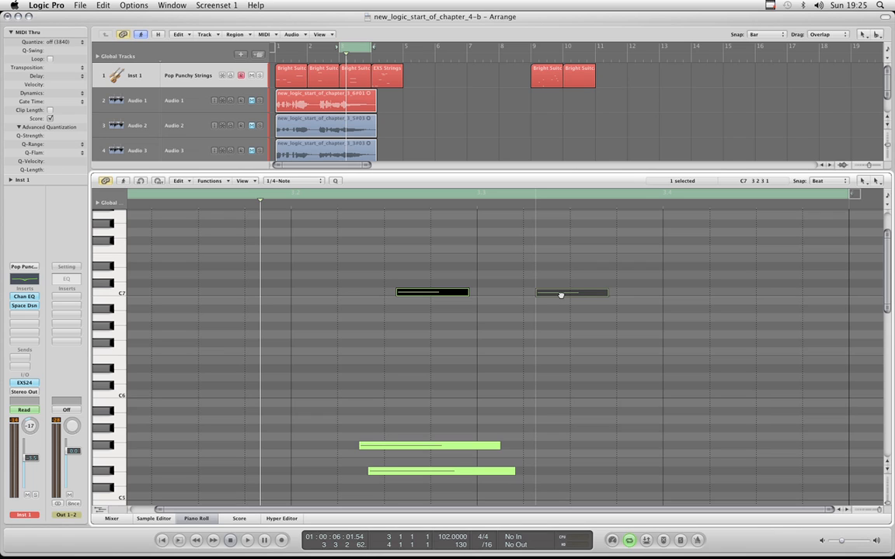
drag(560, 294, 669, 292)
drag(617, 290, 459, 294)
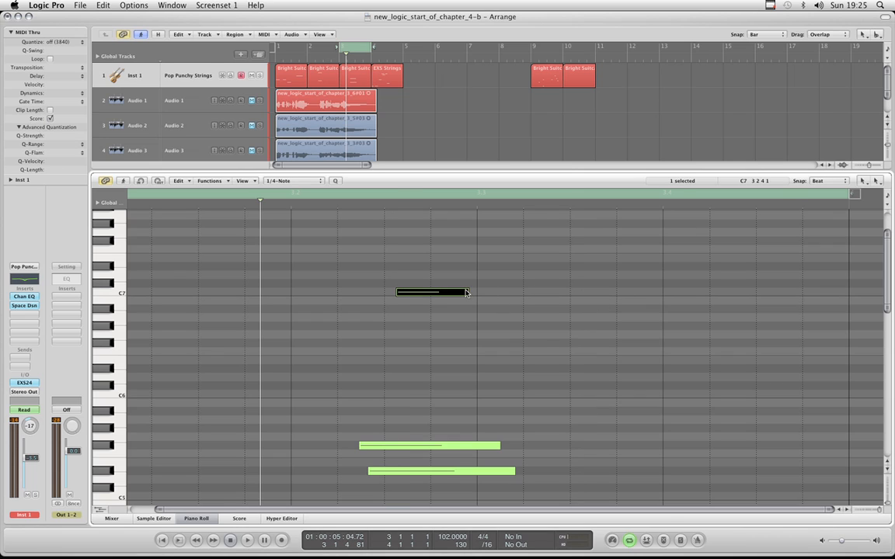
Step: Lengthen the C7 note past the 3.3.2 division line, and shorten it back to end just before beat 3.3
drag(468, 292, 575, 320)
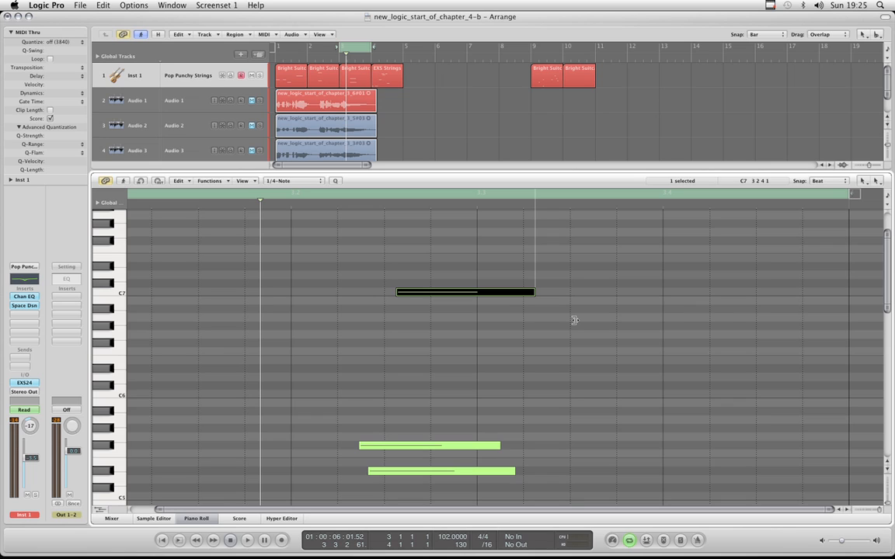
drag(574, 320, 496, 311)
drag(531, 293, 386, 306)
Step: Examine the available editing tools and the commands offered for the C7 note in the Piano Roll, changing nothing
scroll(501, 291, up, 3)
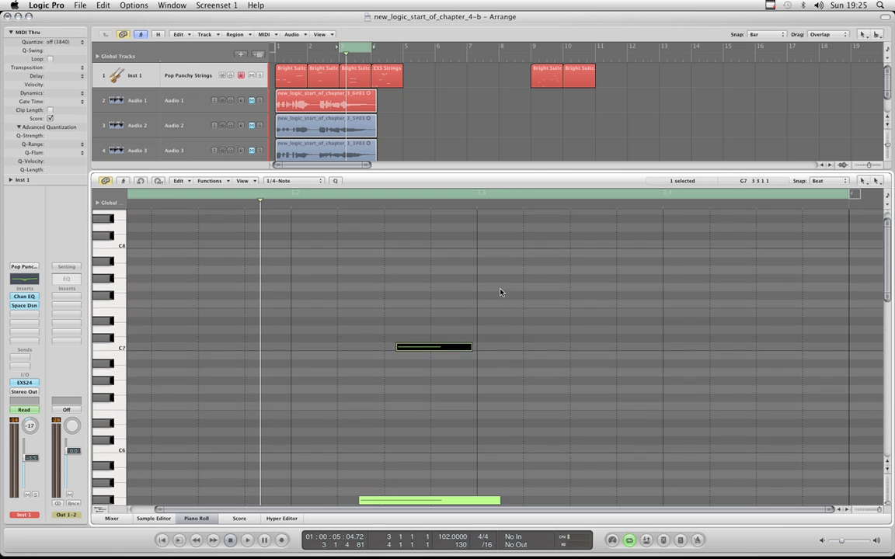
click(495, 293)
key(Escape)
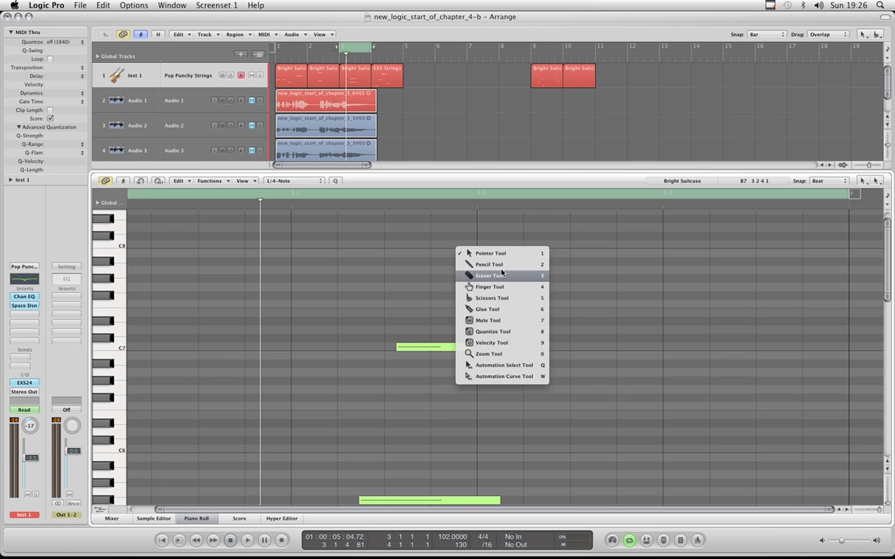
click(617, 263)
scroll(616, 263, down, 3)
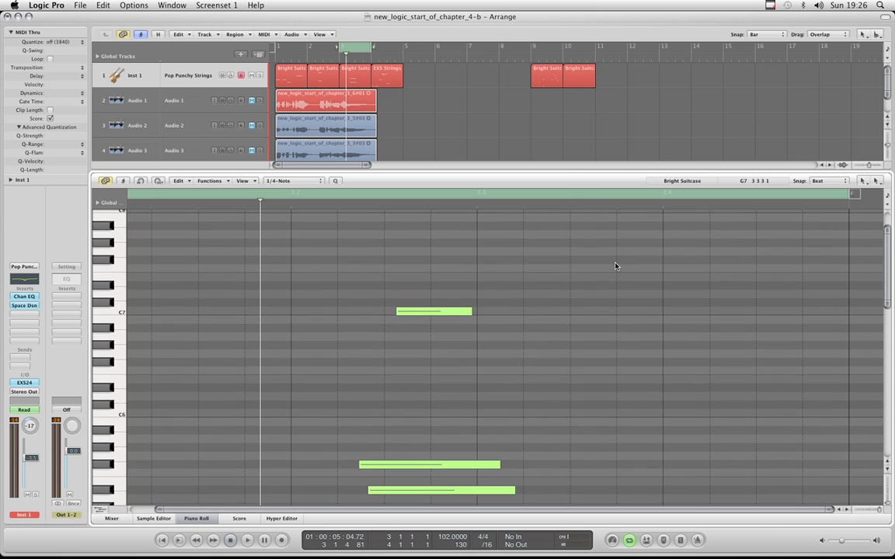
right_click(434, 314)
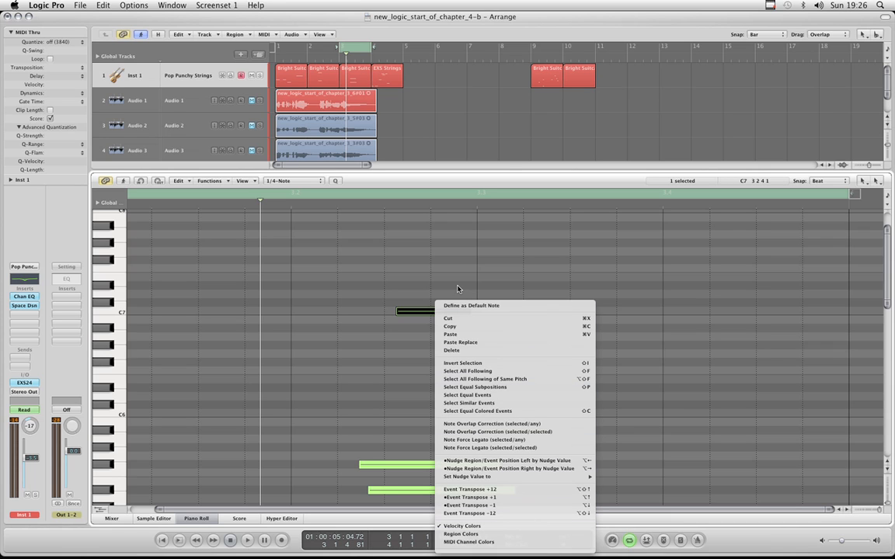
click(462, 241)
right_click(461, 240)
click(438, 238)
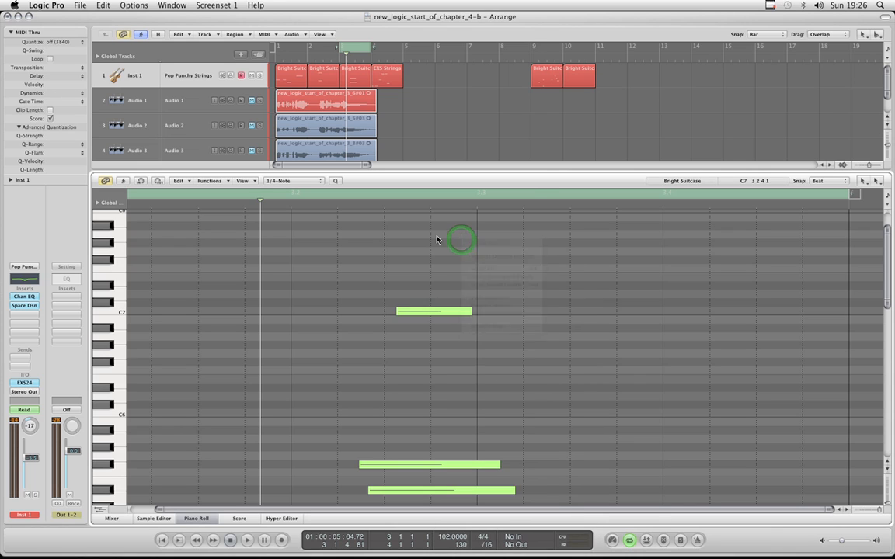
key(Escape)
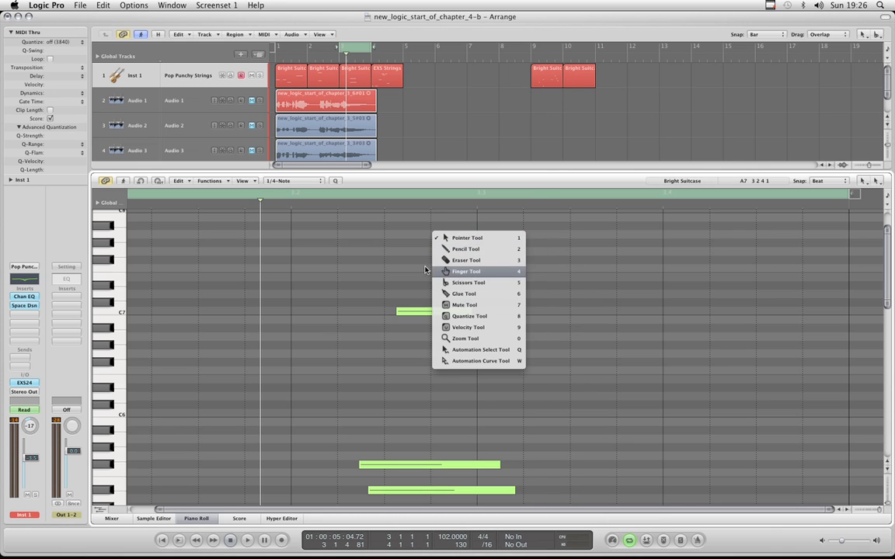
click(417, 267)
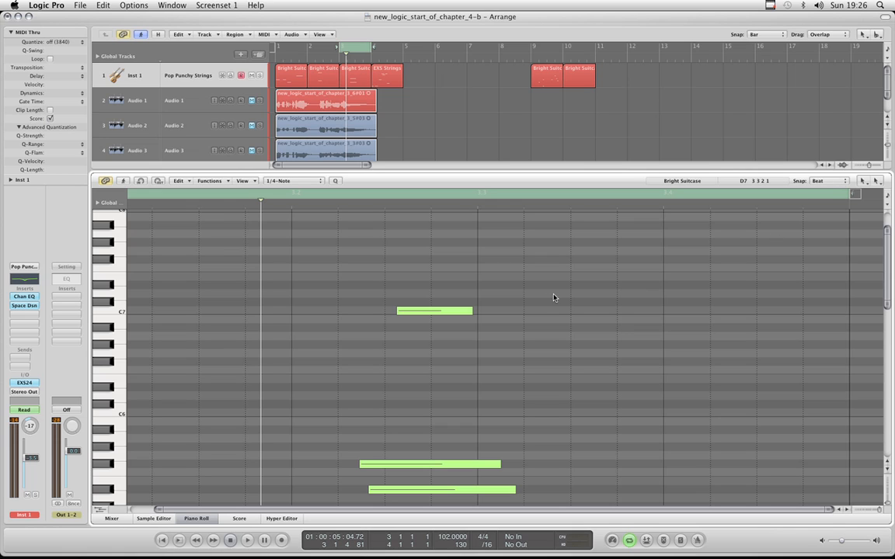
Step: Select the C7 note, try moving it slightly, and check the commands offered on it and on the empty grid nearby
click(435, 312)
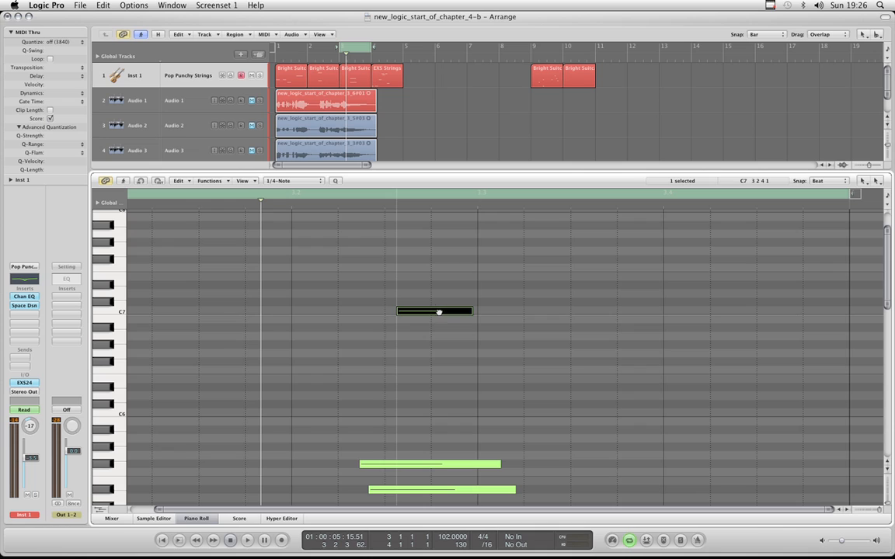
mouse_move(439, 312)
mouse_down()
mouse_move(571, 313)
mouse_move(430, 315)
mouse_up()
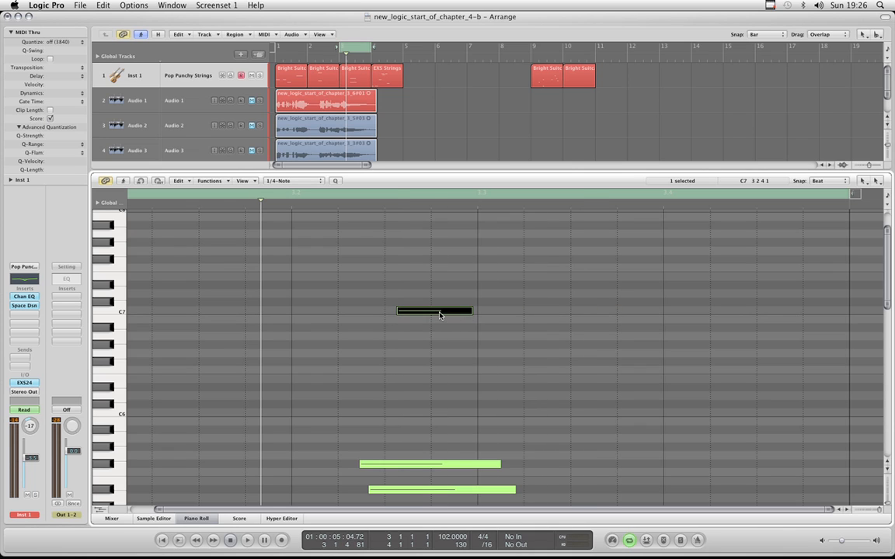
right_click(439, 313)
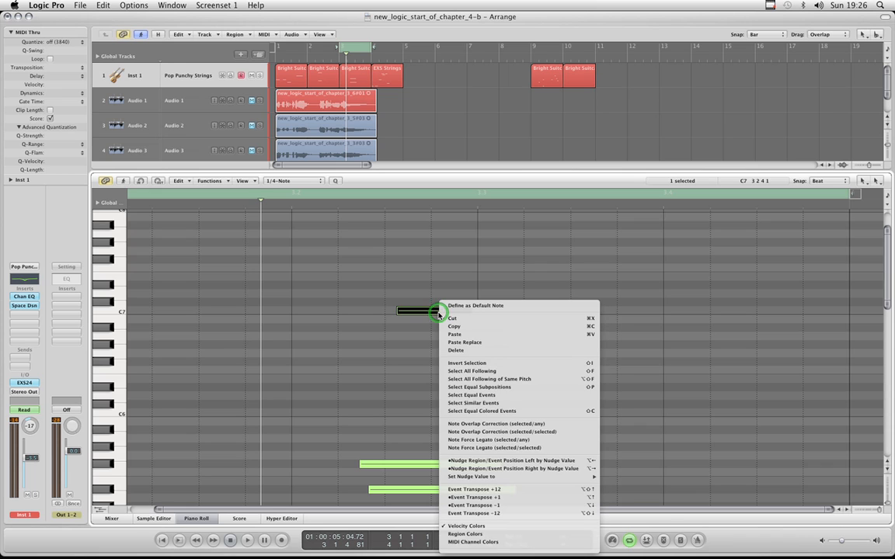
click(497, 281)
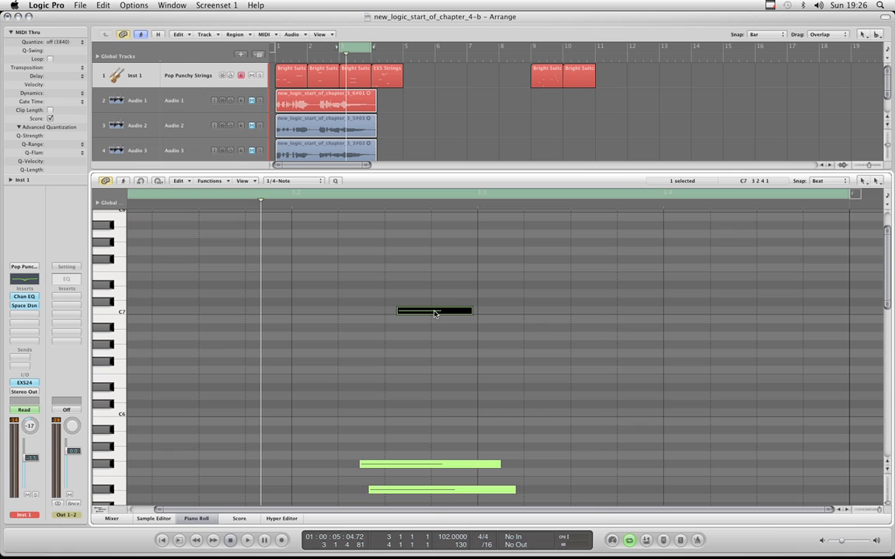
right_click(435, 313)
right_click(474, 278)
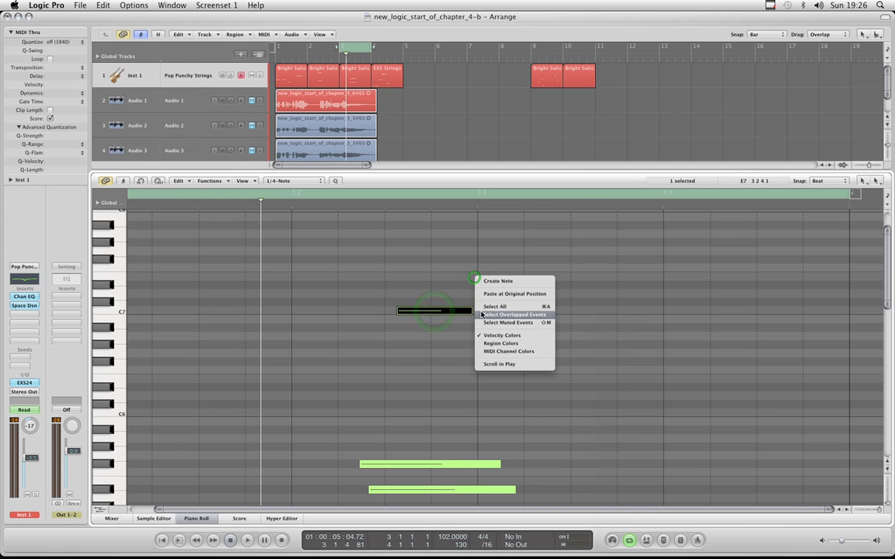
click(449, 290)
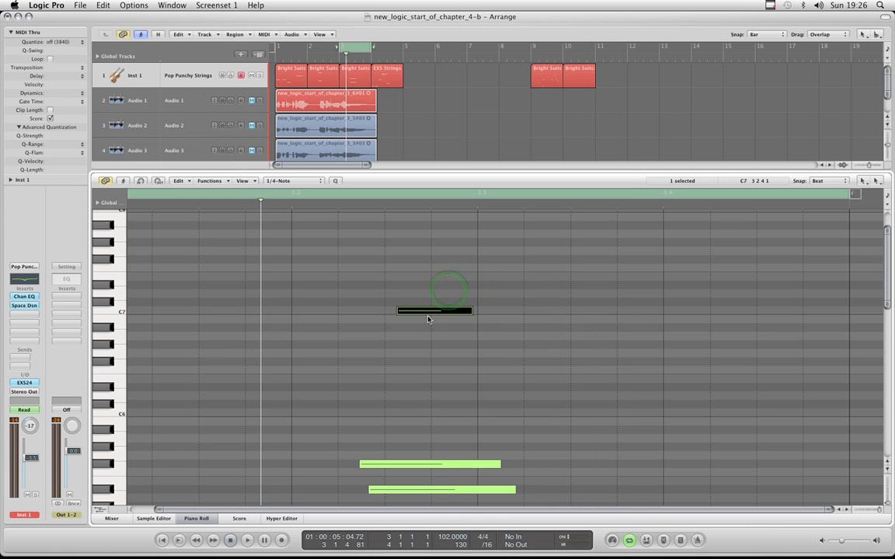
Step: Move the C7 note's start slightly earlier in fine increments and trim its end a little
mouse_move(430, 312)
mouse_down()
mouse_move(611, 314)
mouse_move(434, 312)
mouse_up()
mouse_move(426, 314)
mouse_down()
mouse_move(507, 311)
mouse_move(426, 313)
mouse_up()
click(582, 314)
drag(420, 311, 397, 312)
click(517, 314)
mouse_move(466, 312)
mouse_down()
mouse_move(507, 313)
mouse_move(463, 315)
mouse_up()
click(432, 312)
scroll(519, 305, down, 3)
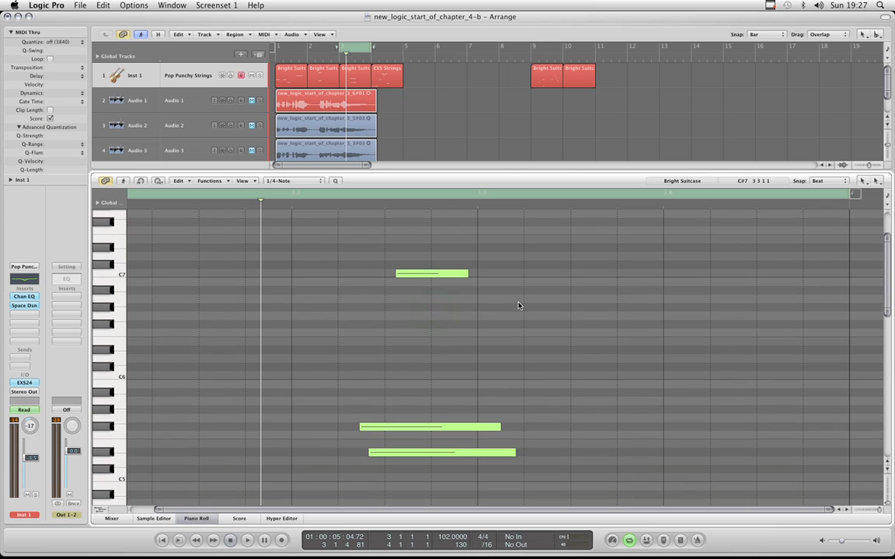
Step: Shift the C7 note very slightly later, keeping its length and leaving the snap at Beat
click(830, 184)
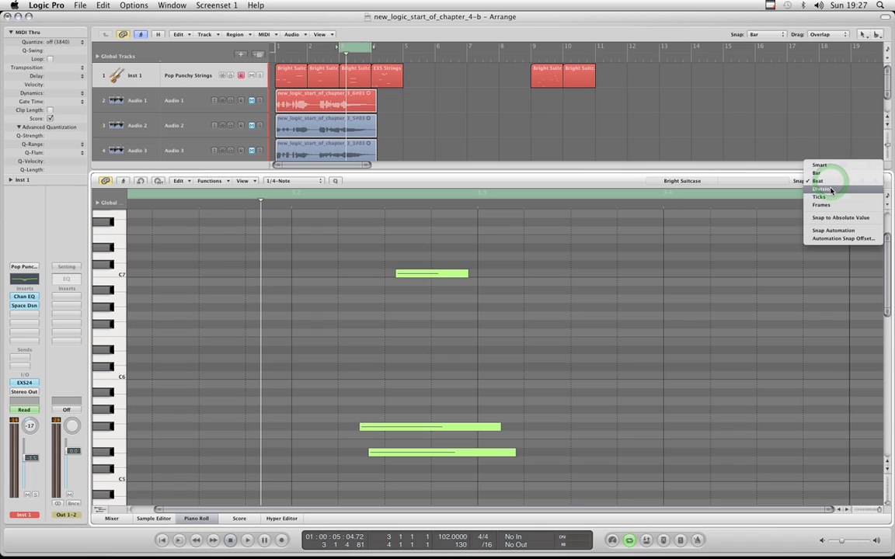
click(598, 182)
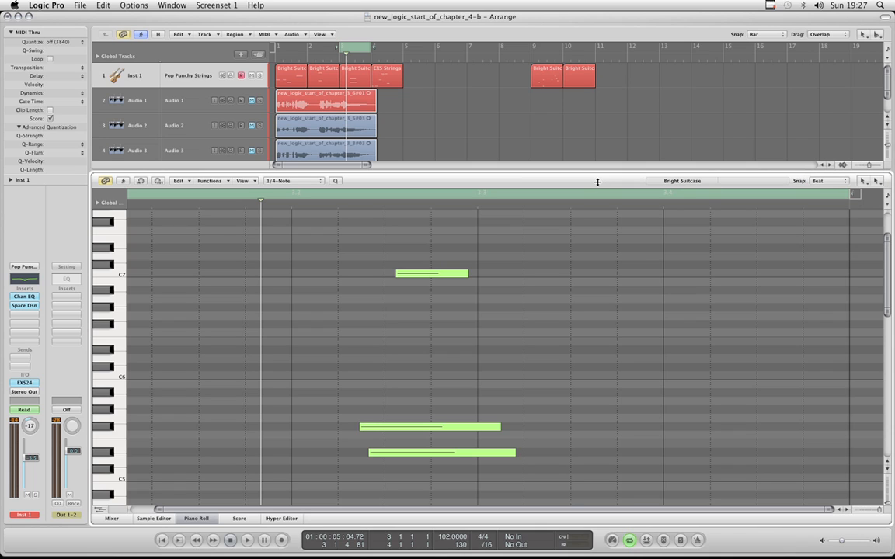
click(425, 274)
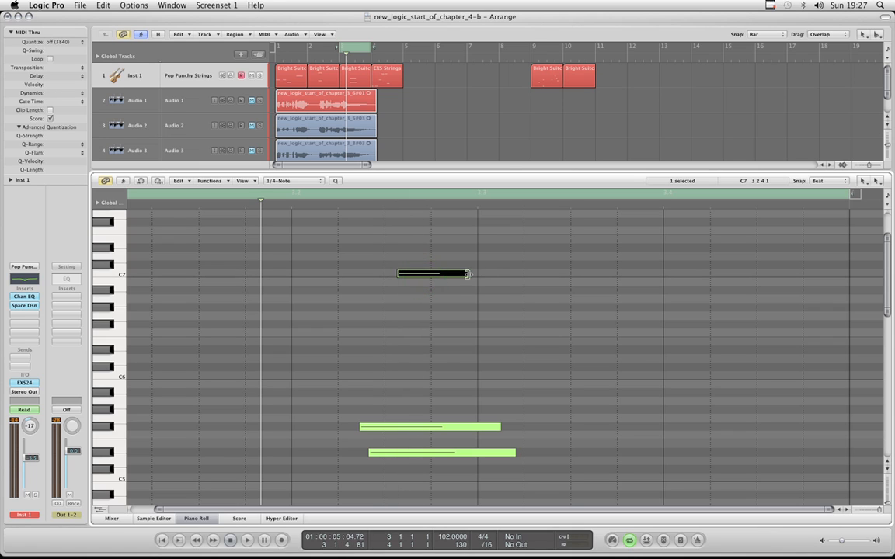
mouse_move(470, 275)
mouse_down()
mouse_move(584, 276)
mouse_move(470, 275)
mouse_up()
scroll(611, 298, up, 1)
scroll(606, 300, up, 5)
scroll(600, 301, down, 5)
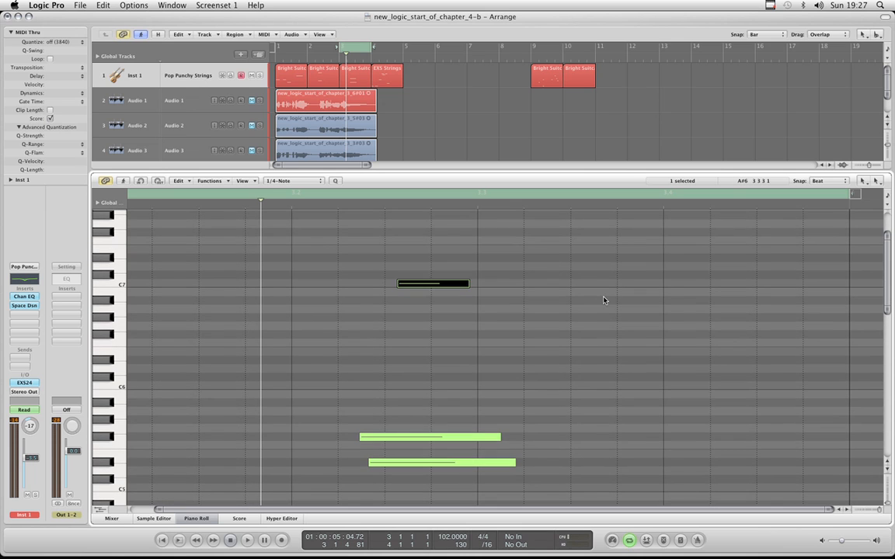
scroll(605, 300, up, 2)
scroll(604, 299, down, 1)
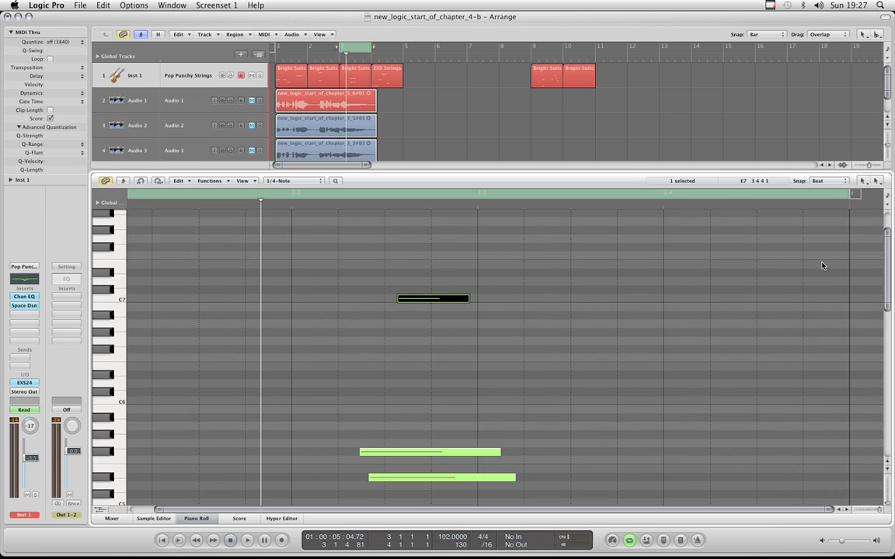
Step: Try moving the C7 note slightly earlier with the snap kept at Beat
click(831, 184)
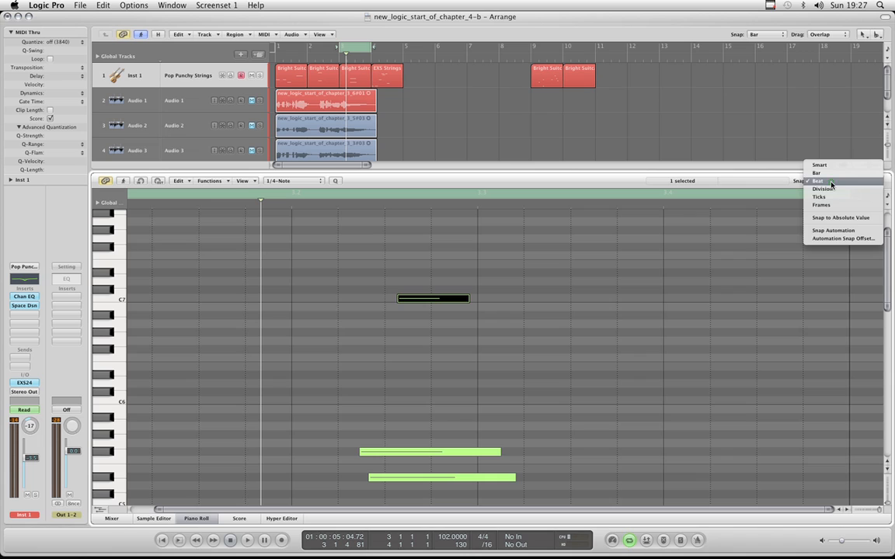
click(828, 185)
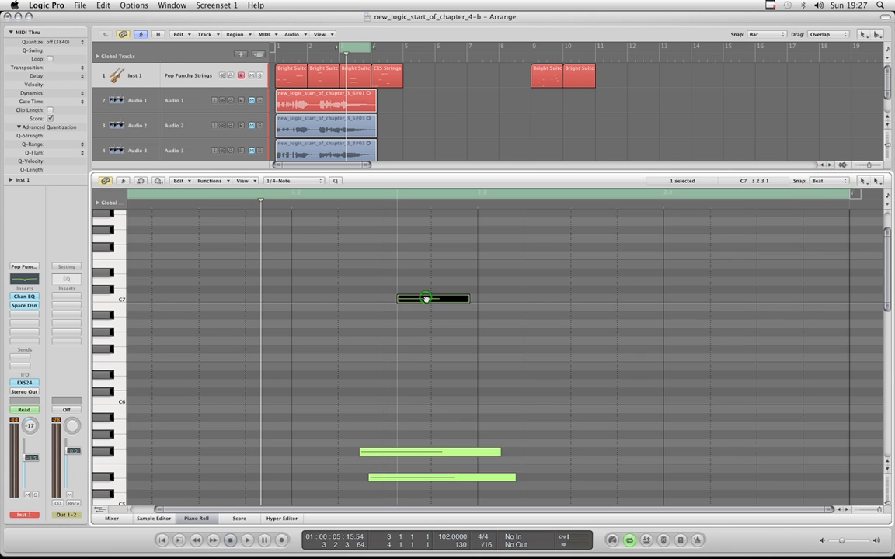
mouse_move(425, 299)
mouse_down()
mouse_move(546, 304)
mouse_move(415, 299)
mouse_up()
Step: Set the snap to Division and move the C7 note earlier so it starts at about the 3.2.3 division line
click(819, 181)
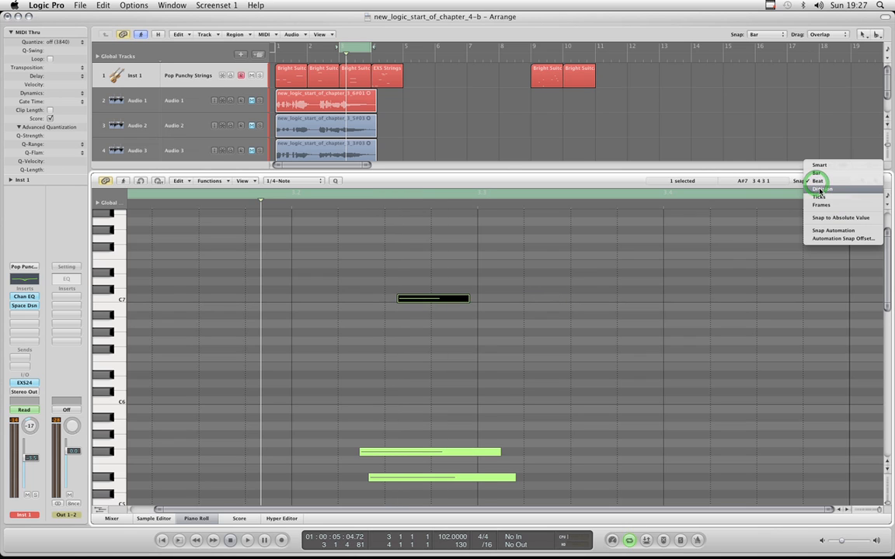
click(821, 189)
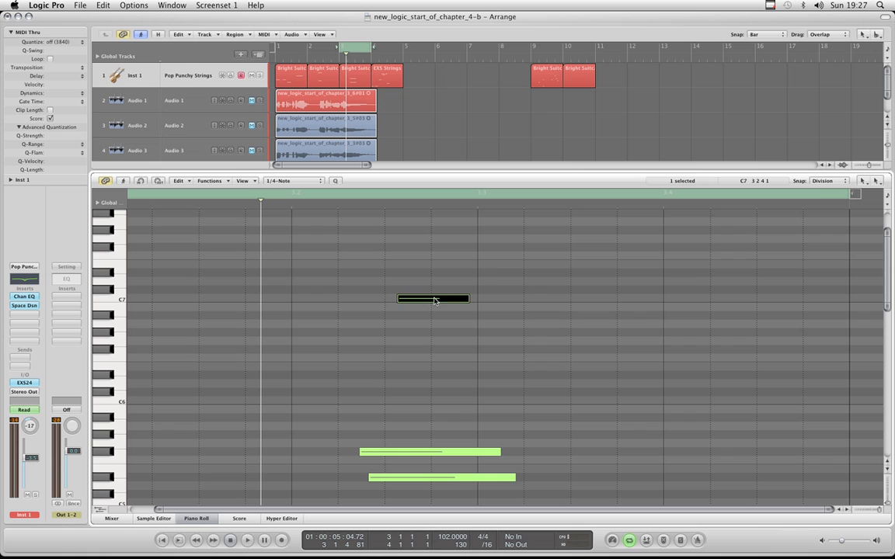
mouse_move(434, 299)
mouse_down()
mouse_move(483, 300)
mouse_move(425, 299)
mouse_up()
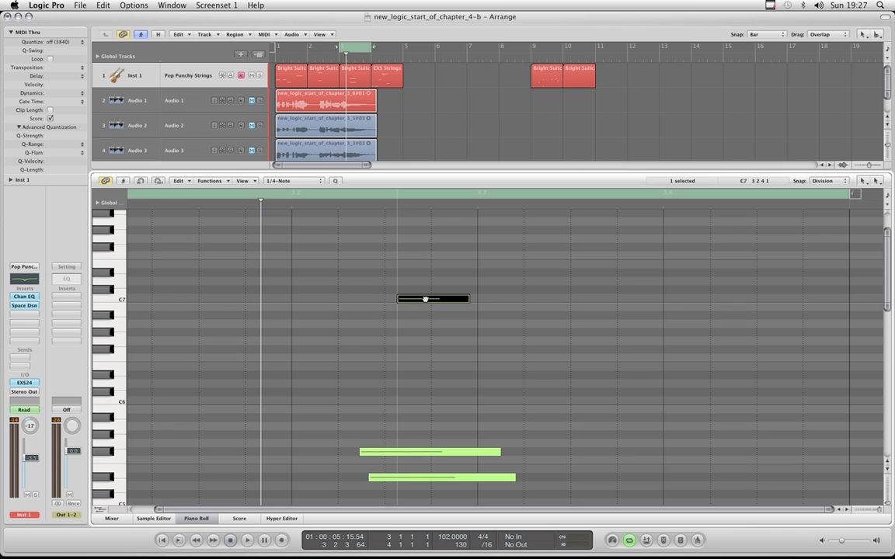
mouse_move(425, 299)
mouse_down()
mouse_move(473, 299)
mouse_move(411, 300)
mouse_up()
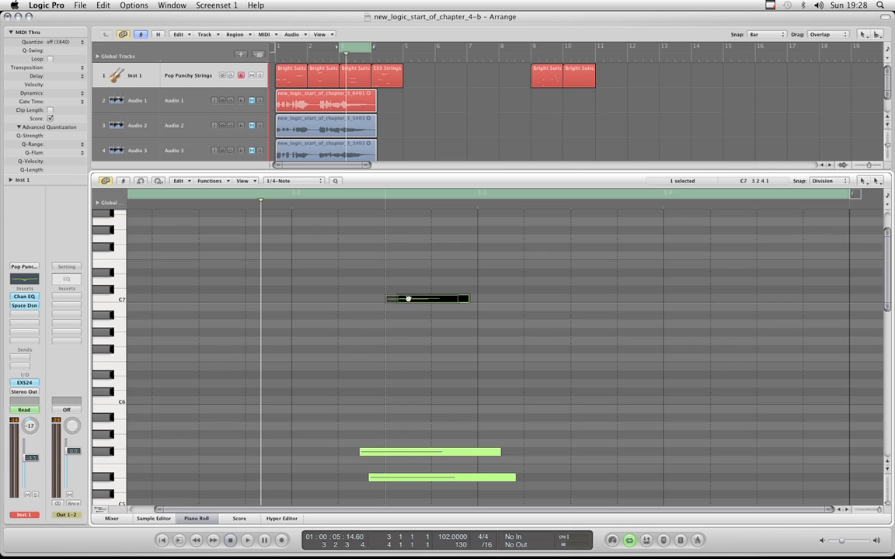
mouse_move(407, 299)
mouse_down()
mouse_move(567, 302)
mouse_move(401, 300)
mouse_up()
drag(401, 301, 420, 302)
mouse_move(441, 301)
mouse_down()
mouse_move(452, 302)
mouse_move(407, 303)
mouse_move(501, 300)
mouse_move(416, 300)
mouse_move(454, 299)
mouse_move(431, 299)
mouse_up()
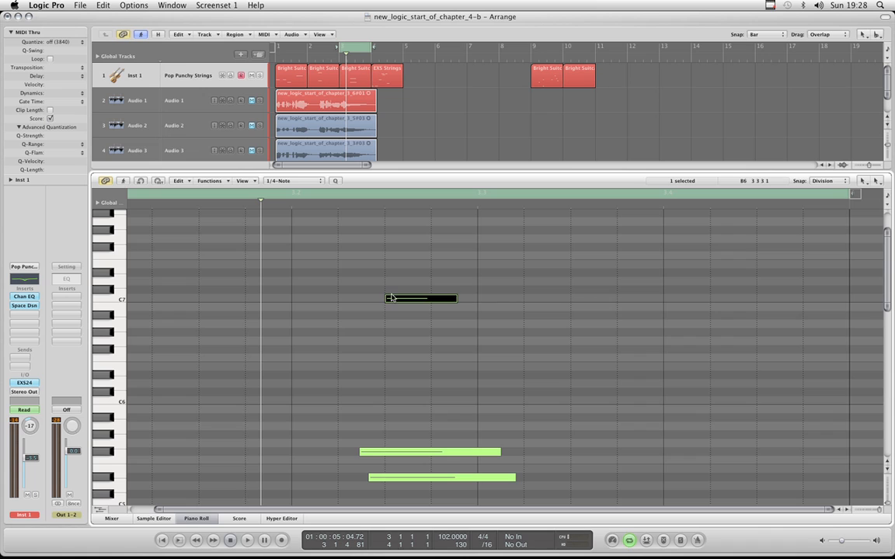
scroll(336, 344, down, 1)
scroll(520, 322, down, 1)
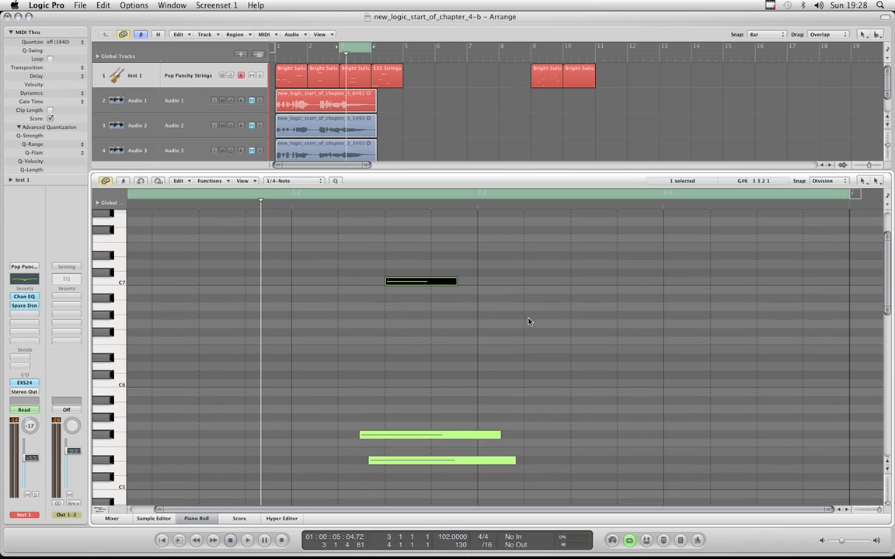
scroll(481, 337, up, 1)
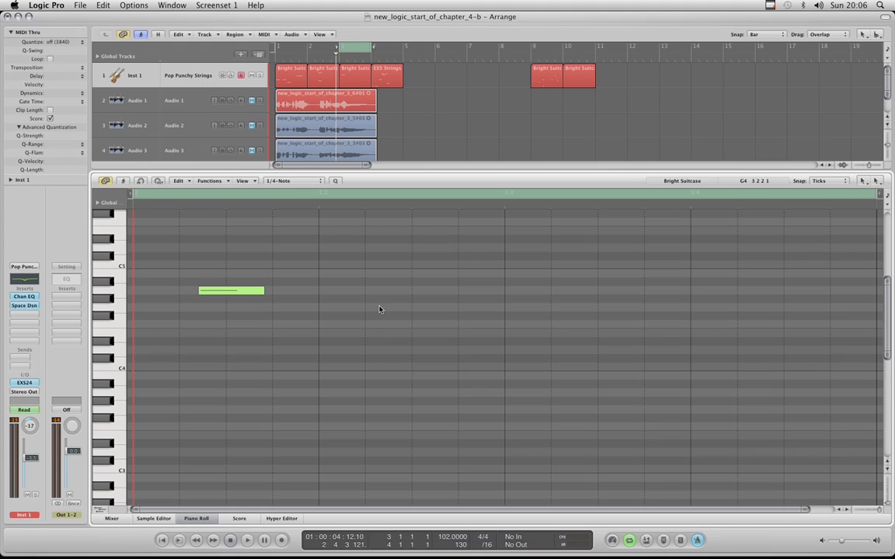
scroll(379, 309, down, 1)
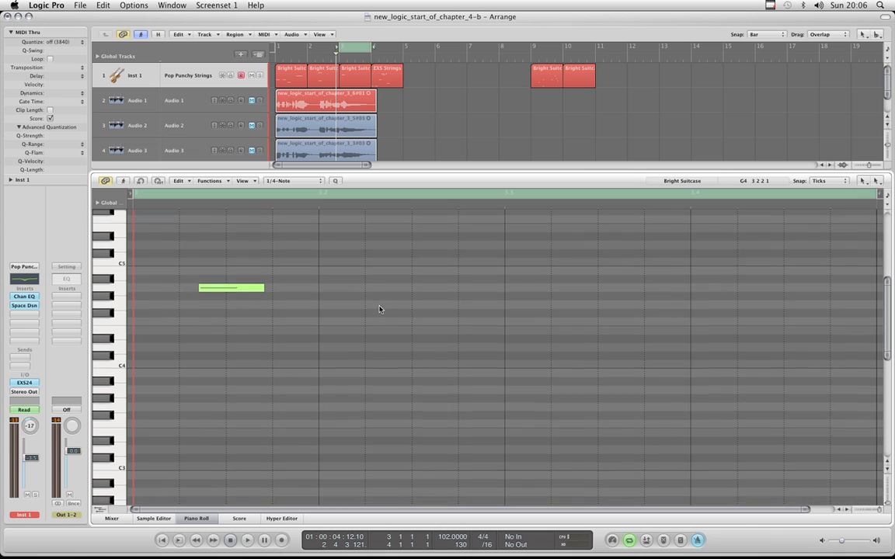
scroll(379, 309, up, 2)
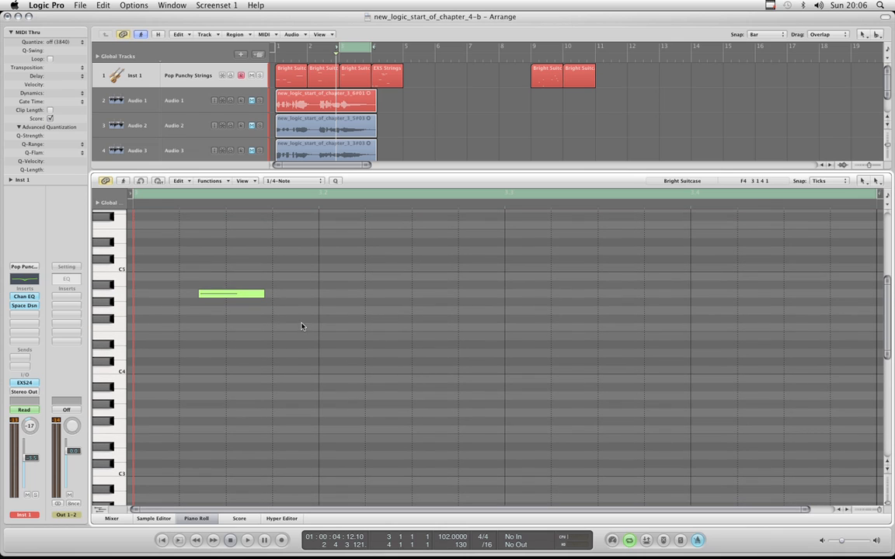
scroll(312, 313, down, 3)
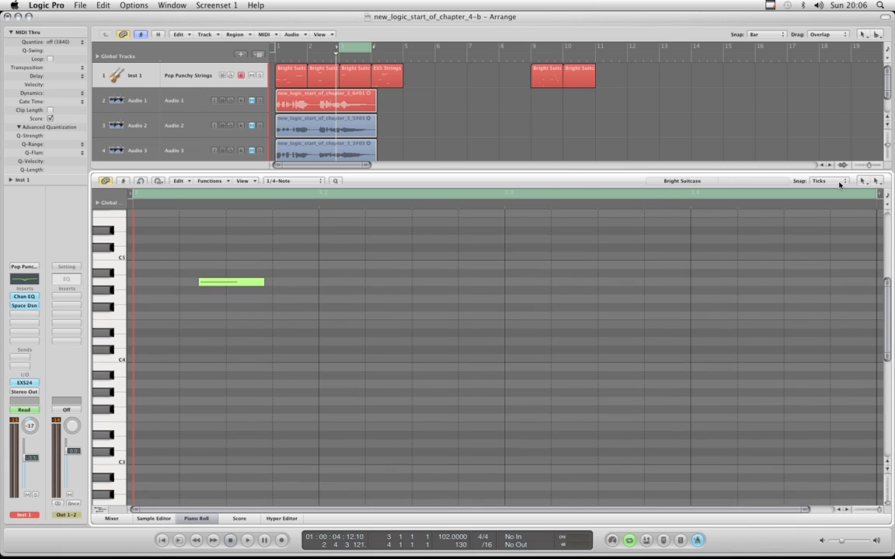
Step: Try moving the A4 note much later in bar 3 with the snap at Ticks, and return it to its original position
click(222, 284)
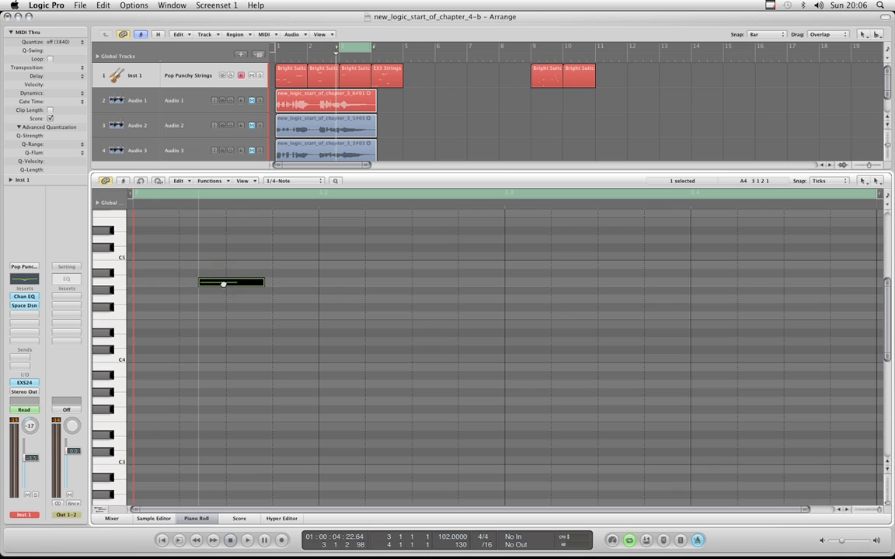
drag(223, 284, 768, 284)
key(super+z)
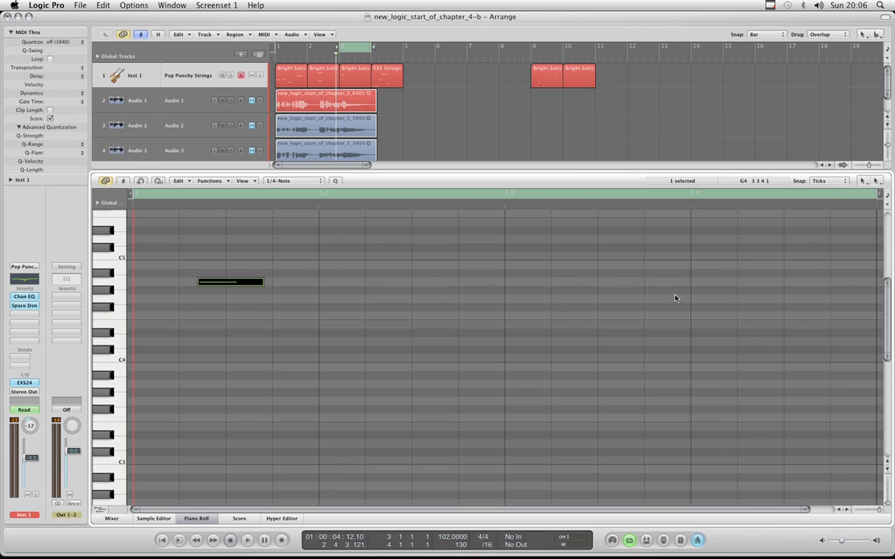
Step: Set the Piano Roll snap to Division
click(821, 184)
click(814, 176)
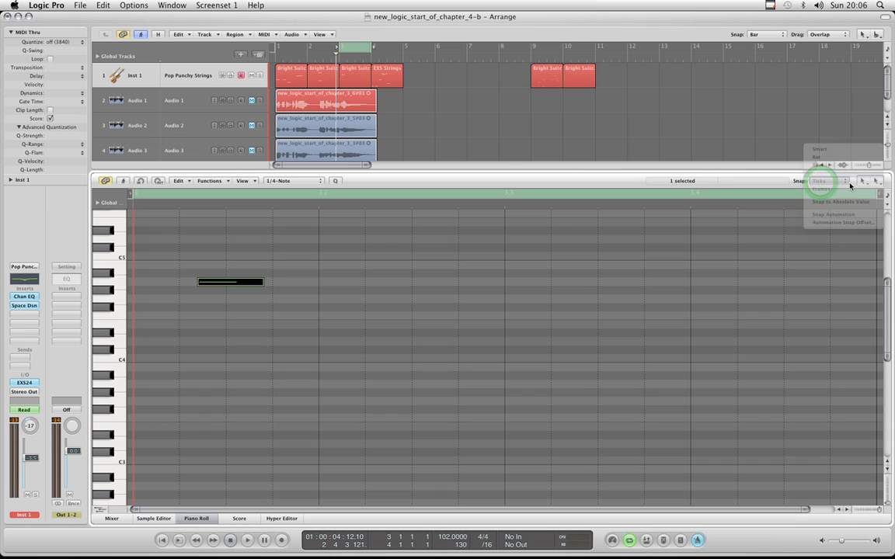
click(844, 183)
click(844, 209)
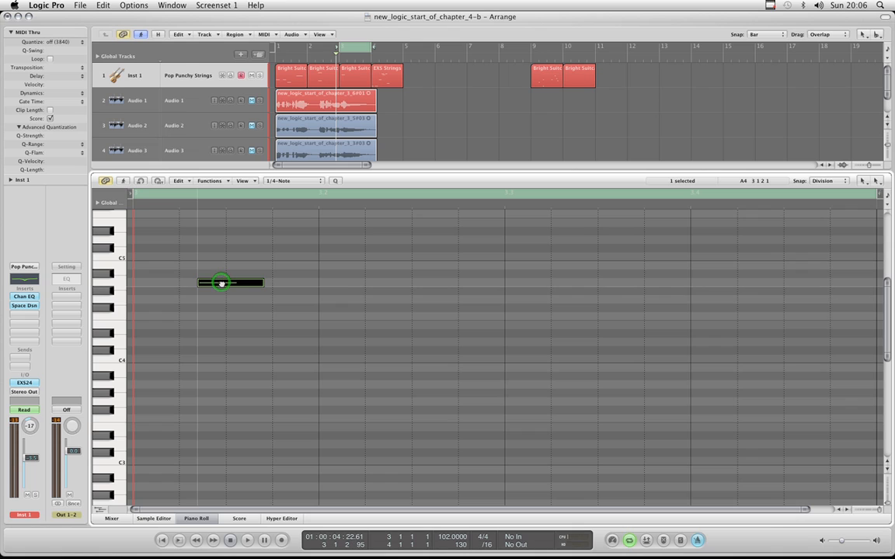
Step: Try moving the A4 note slightly later with the snap at Division, and turn off Snap to Absolute Value
drag(221, 283, 243, 281)
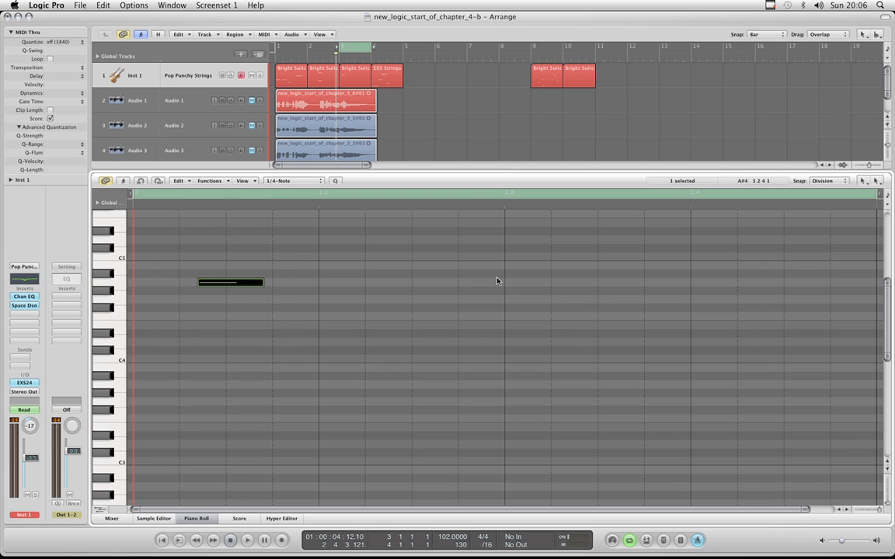
click(822, 181)
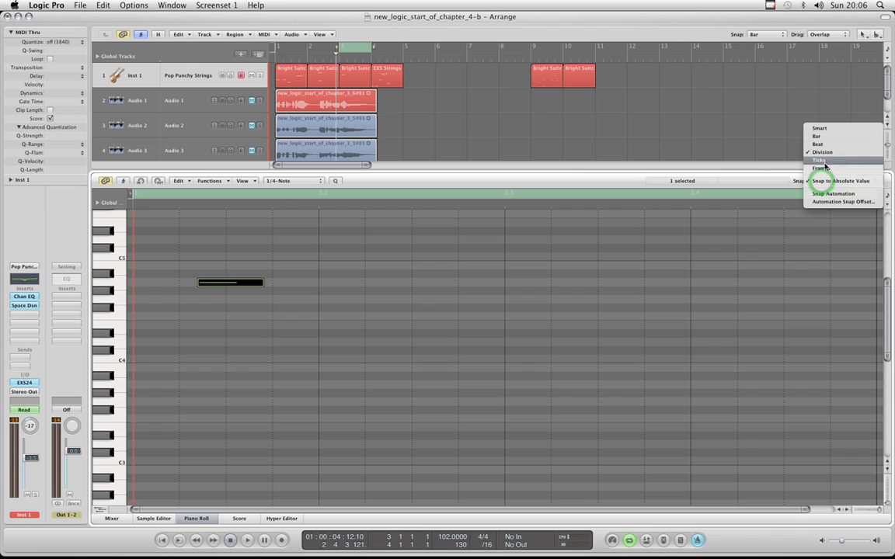
click(821, 182)
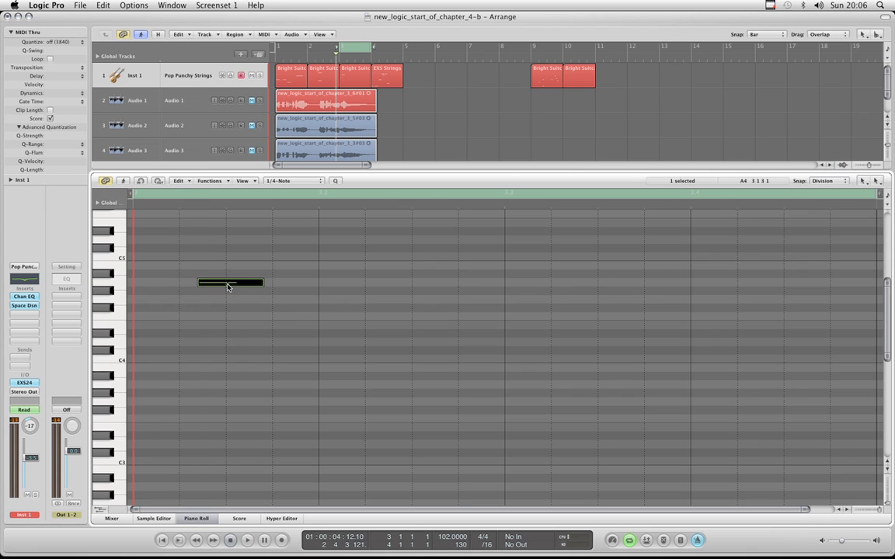
Step: Try moving the A4 note slightly earlier without absolute snapping, and set the Piano Roll snap to Ticks
drag(227, 286, 208, 284)
click(830, 186)
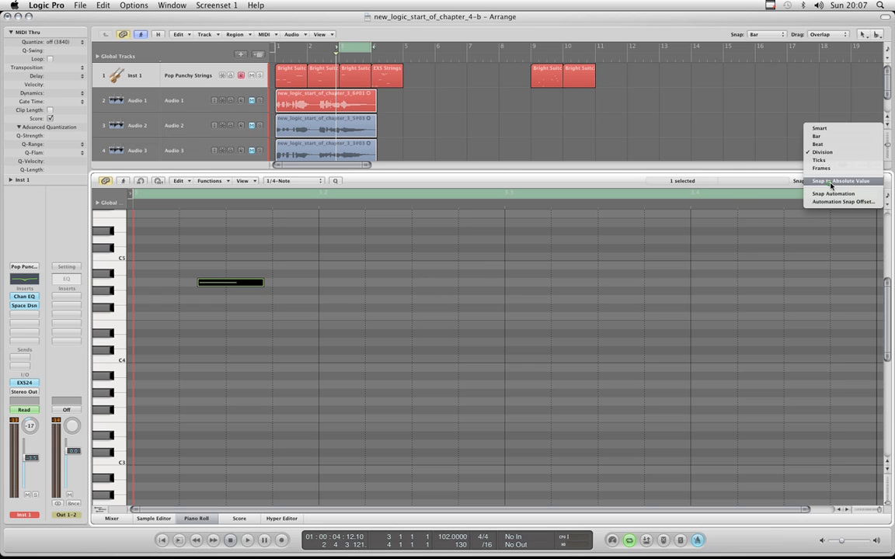
click(826, 189)
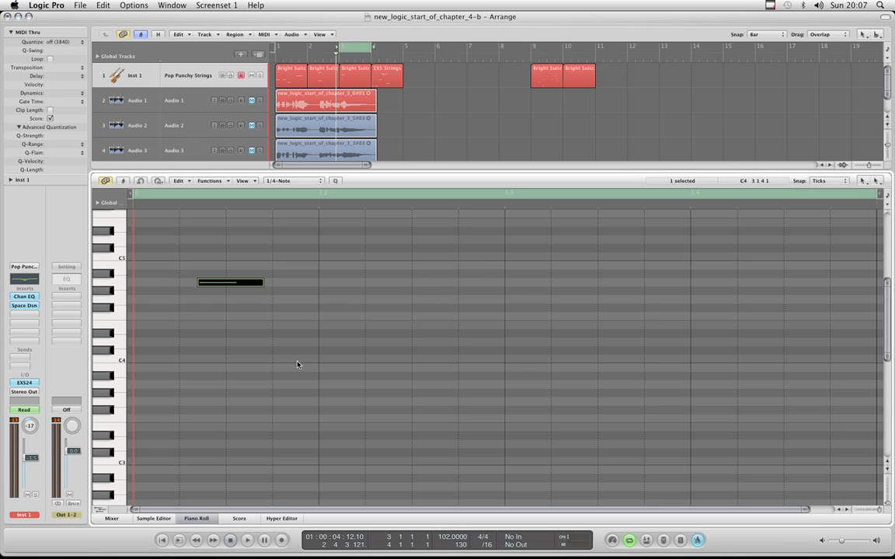
Step: Deselect the note and enable the General Editing preference that limits dragging to one direction in Piano Roll and Score
scroll(298, 363, down, 1)
scroll(303, 342, up, 2)
click(308, 313)
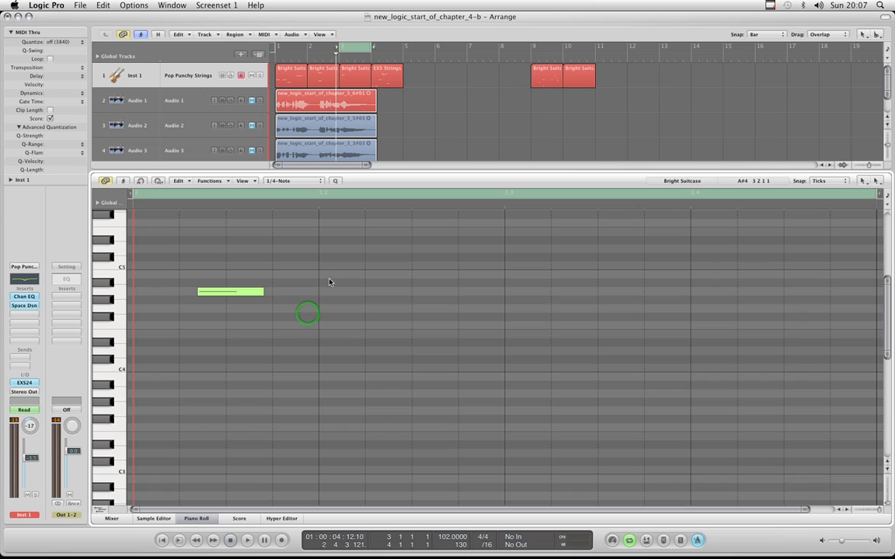
click(49, 7)
mouse_move(66, 34)
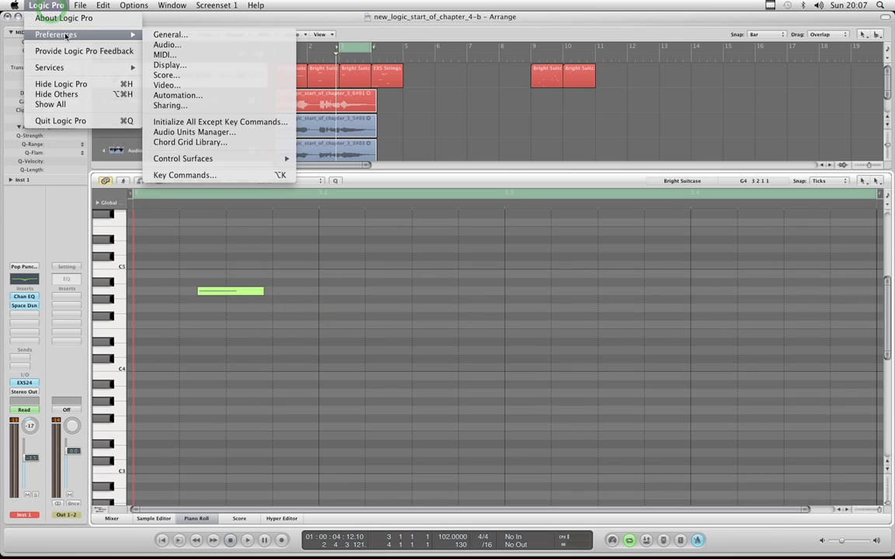
click(171, 36)
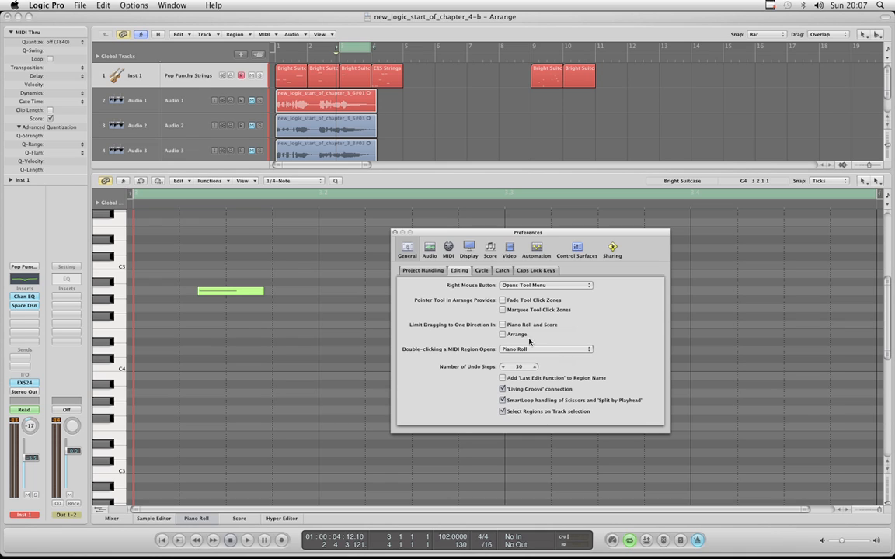
click(503, 326)
click(395, 234)
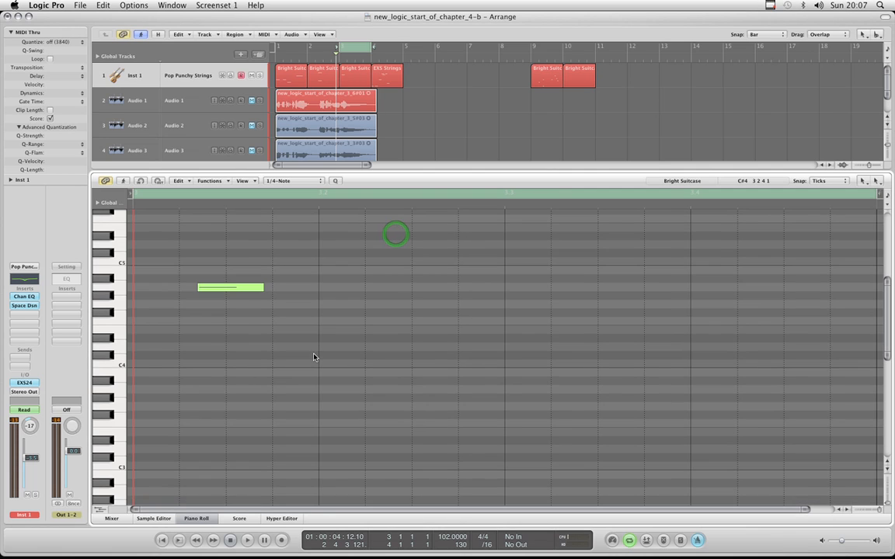
Step: Try moving the A4 note horizontally past beat 3.4 and vertically down to C4, undoing each move
drag(223, 292, 735, 294)
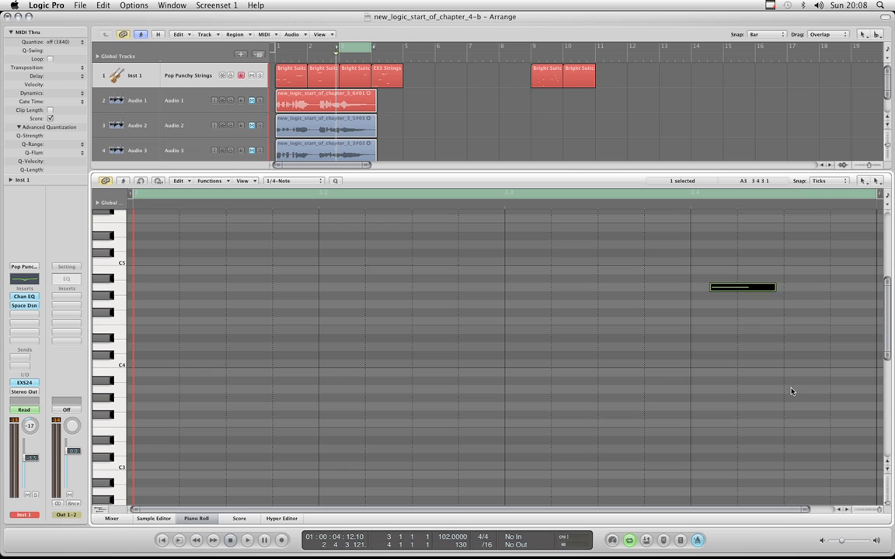
key(super+z)
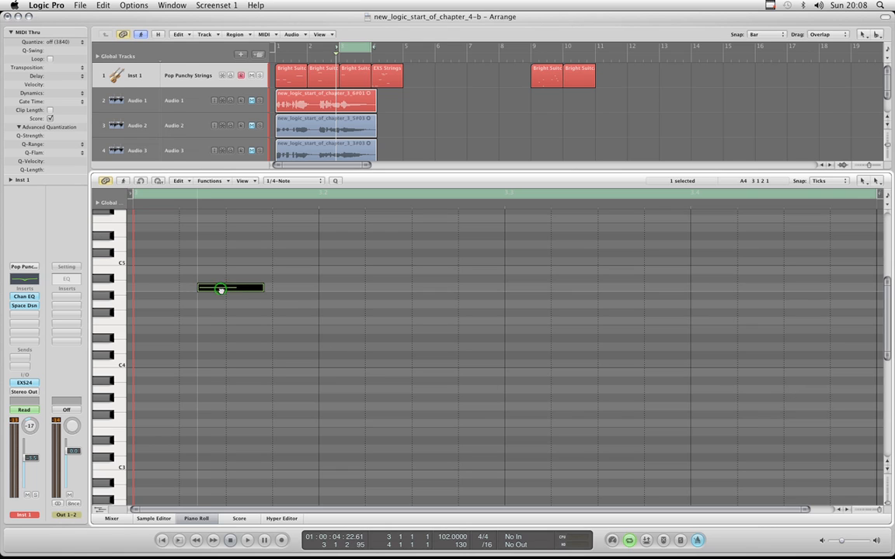
drag(221, 291, 211, 365)
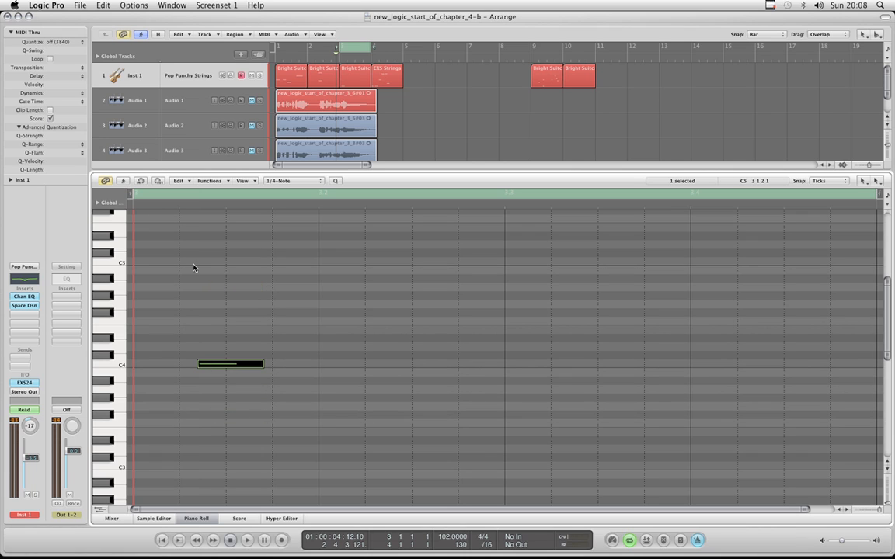
key(super+z)
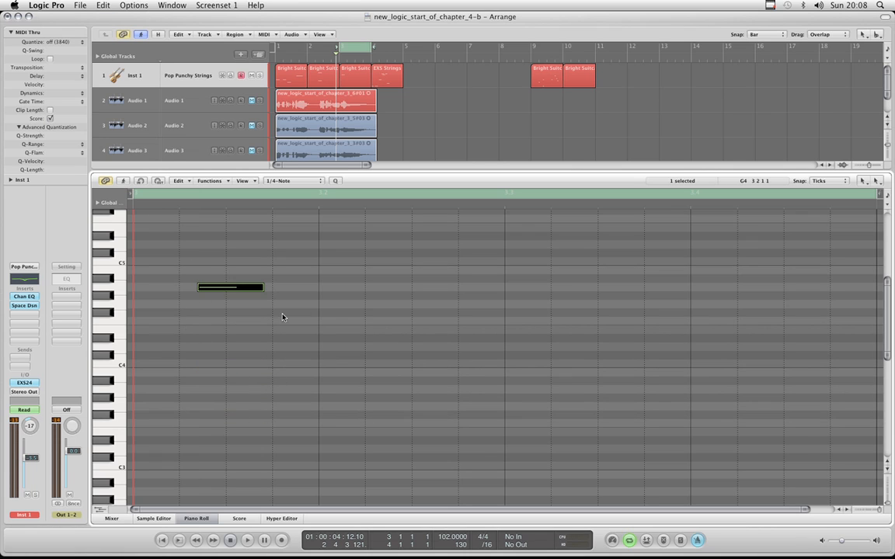
Step: Lower the A4 note to B3, try shifting it slightly later in time, and undo that shift
scroll(278, 304, up, 1)
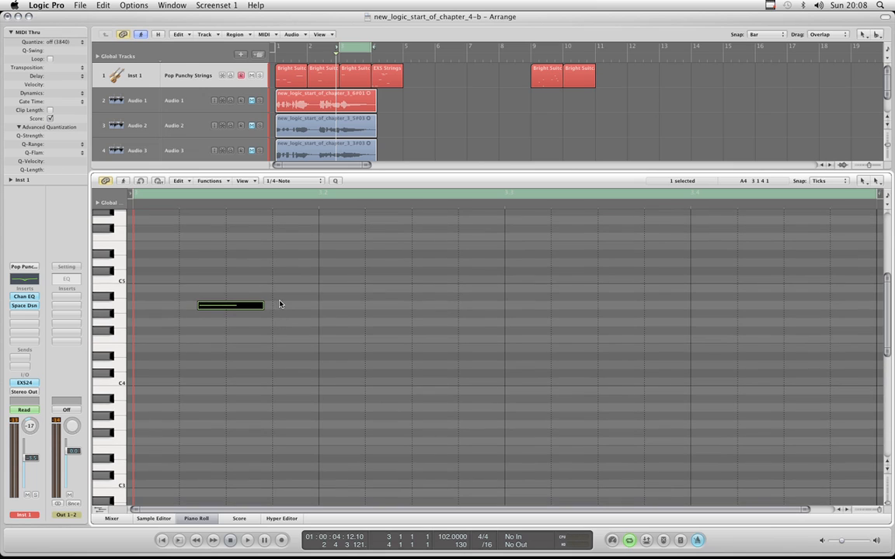
scroll(280, 304, down, 2)
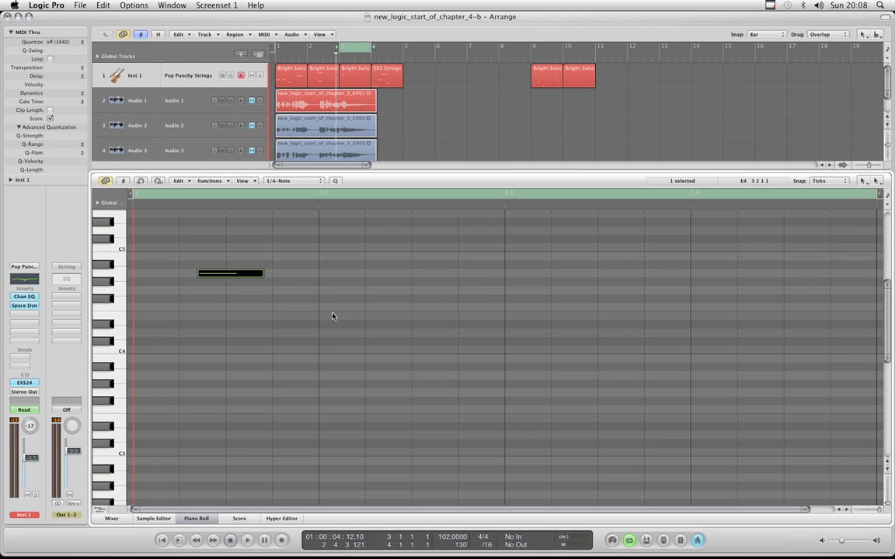
drag(229, 275, 212, 363)
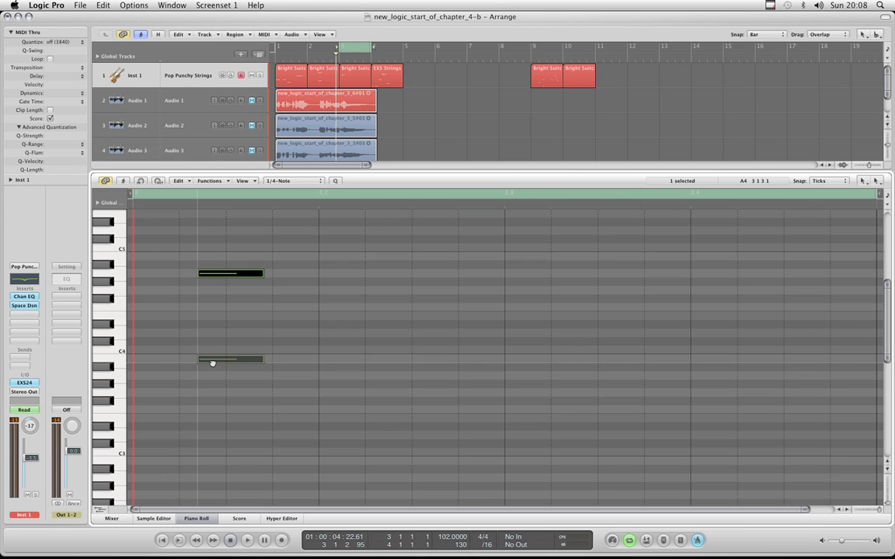
drag(212, 363, 234, 362)
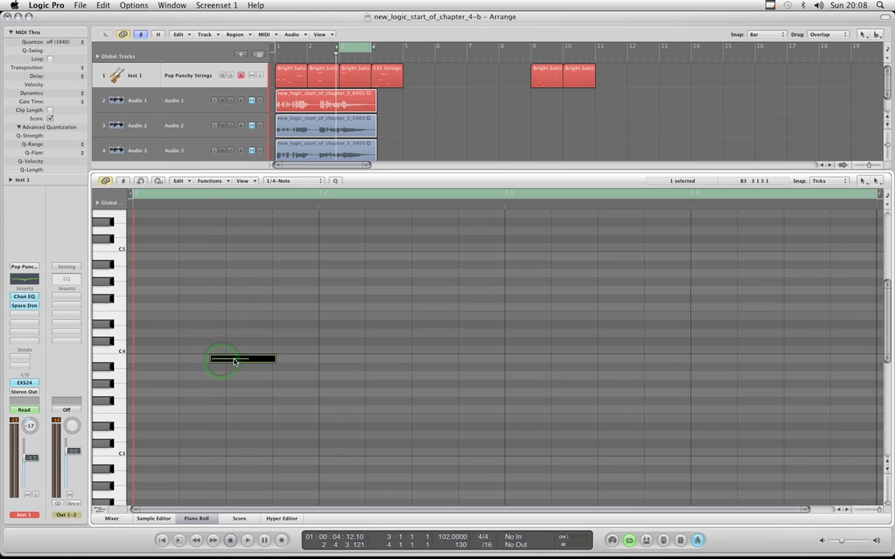
key(super+z)
Step: Raise the note to B4 and try moving it later in the bar, bringing it back to its original start time
mouse_move(232, 360)
mouse_down()
mouse_move(231, 256)
mouse_move(503, 258)
mouse_up()
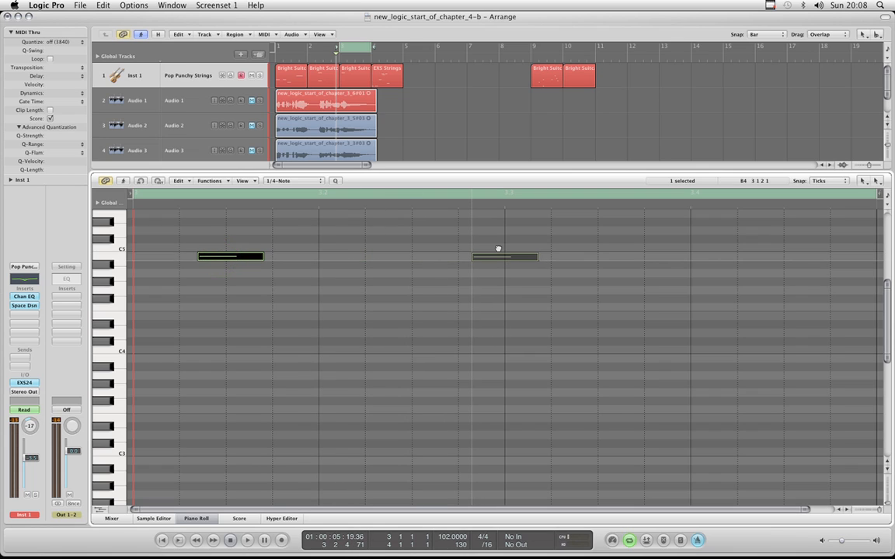
drag(503, 239, 702, 290)
drag(441, 394, 558, 320)
drag(596, 350, 229, 316)
scroll(390, 292, down, 5)
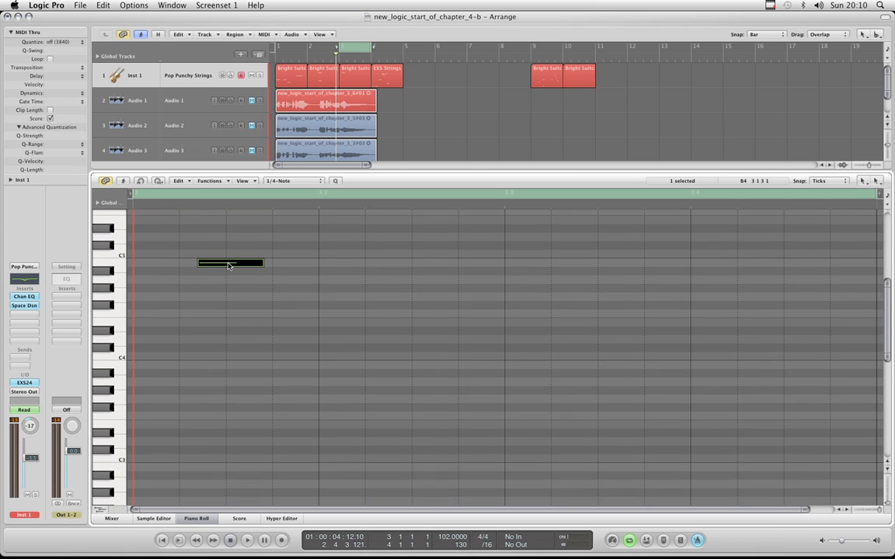
Step: Try moving the B4 note later and down to G3 while temporarily overriding the one-direction limit, and return it to its original position
drag(229, 265, 330, 404)
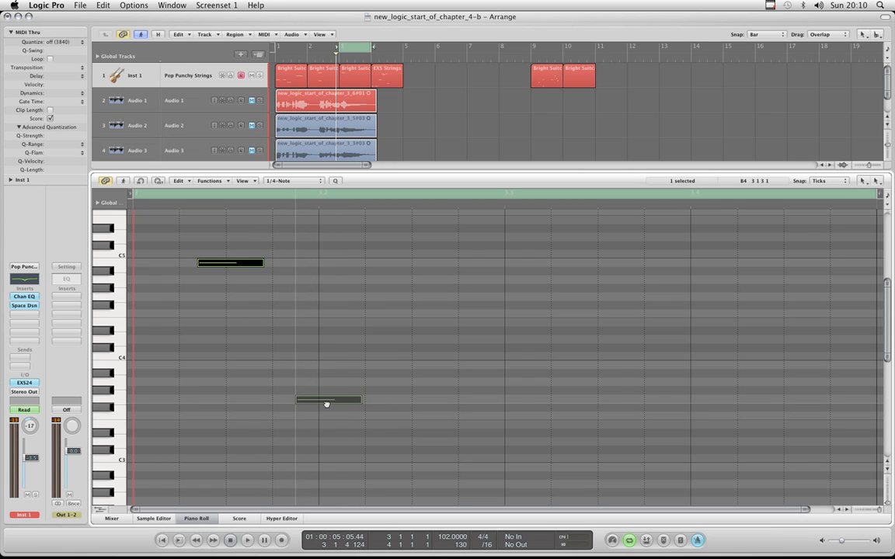
key(shift)
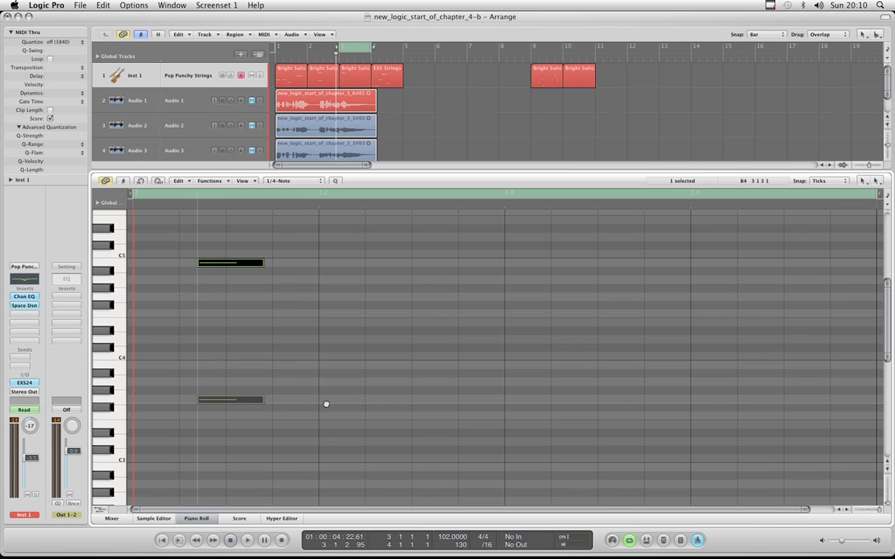
key(shift)
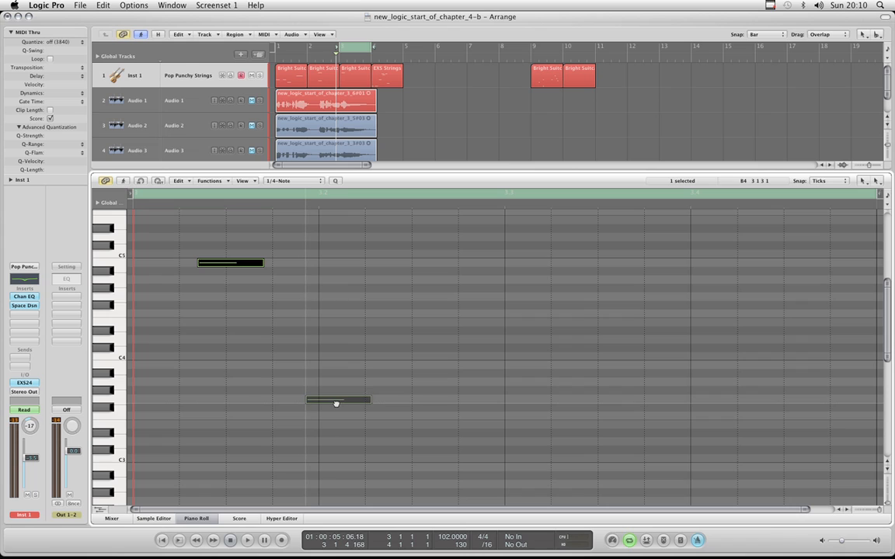
drag(339, 405, 312, 399)
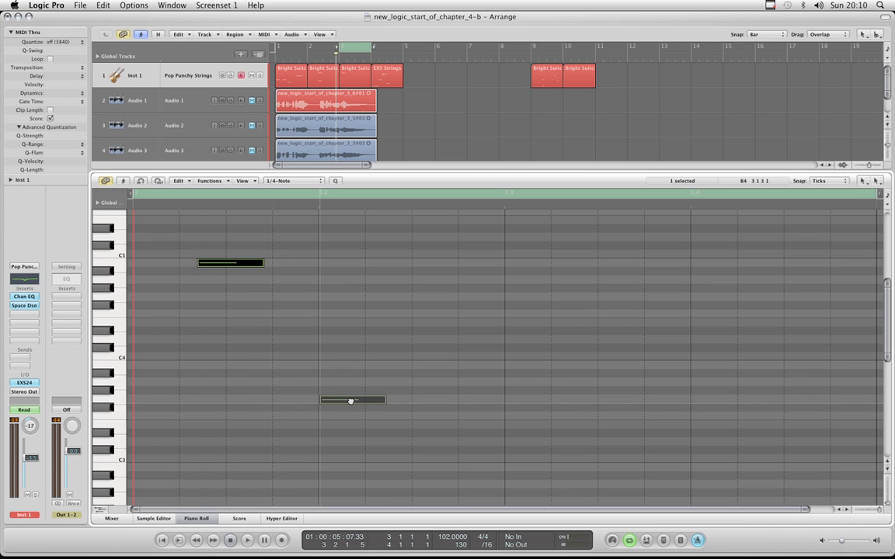
key(shift)
key(shift)
key(shift)
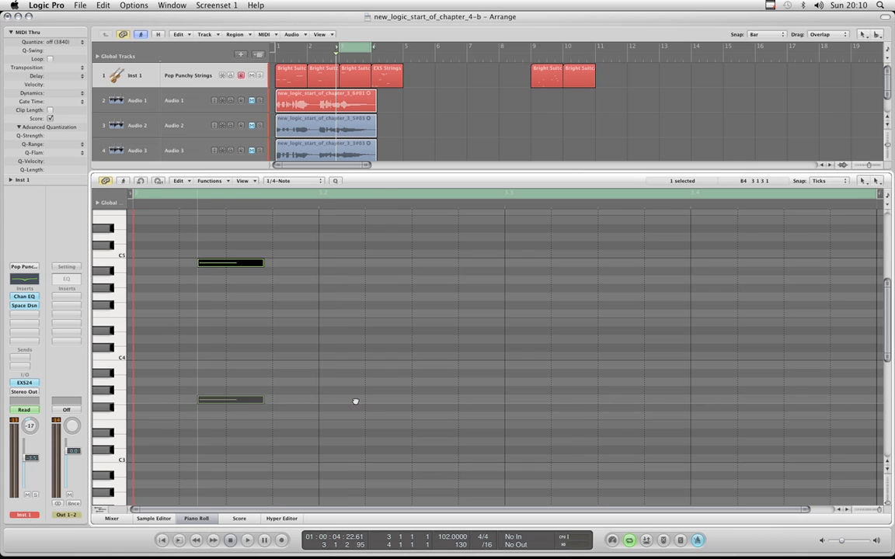
key(shift)
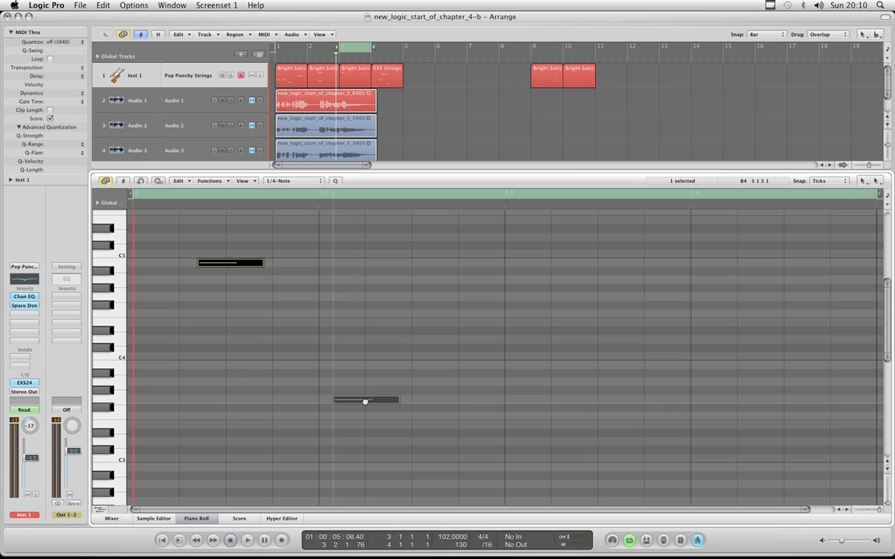
key(shift)
drag(367, 318, 459, 444)
key(shift)
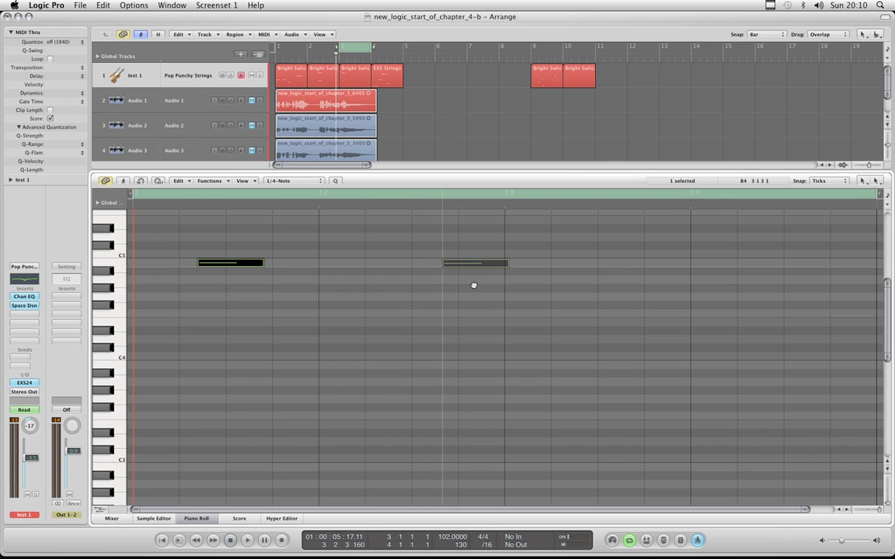
drag(473, 285, 230, 269)
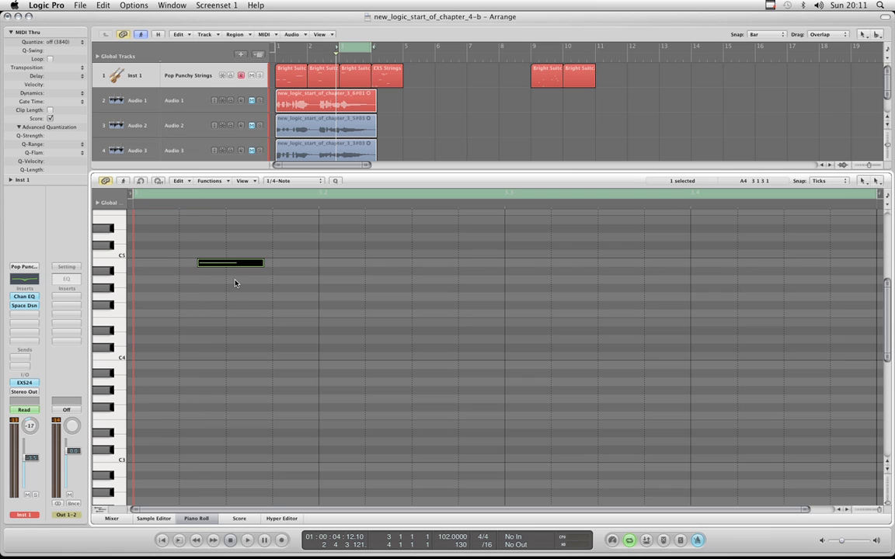
Step: Move the B4 note later so it starts just after the 3.2.3 division line, and lengthen it slightly
scroll(422, 342, up, 3)
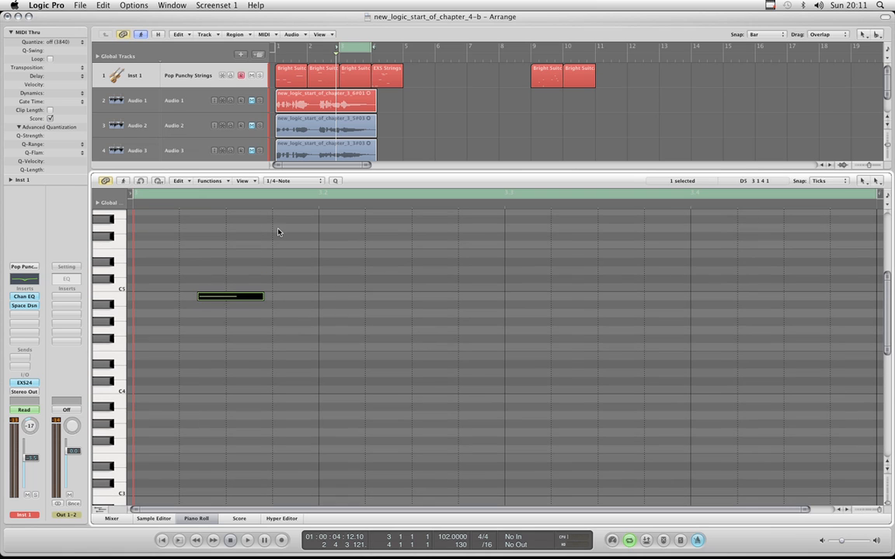
drag(259, 300, 491, 304)
drag(501, 341, 445, 338)
scroll(511, 355, up, 2)
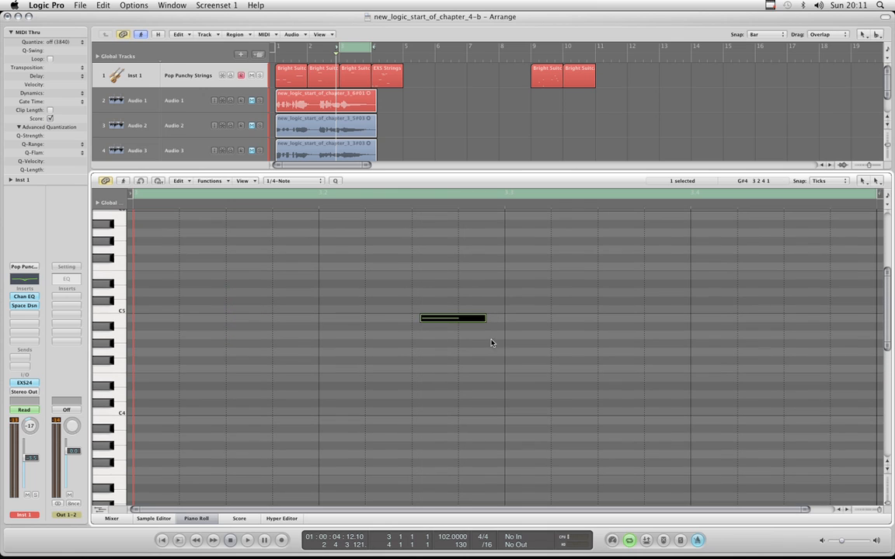
scroll(514, 352, up, 2)
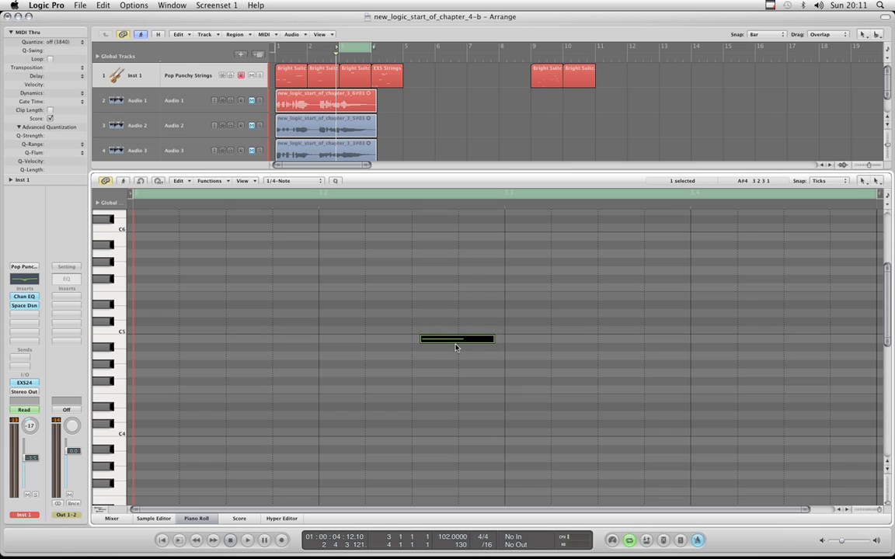
Step: Raise the B4 note to C5 and copy it up to E5 at the same start time
scroll(493, 335, up, 1)
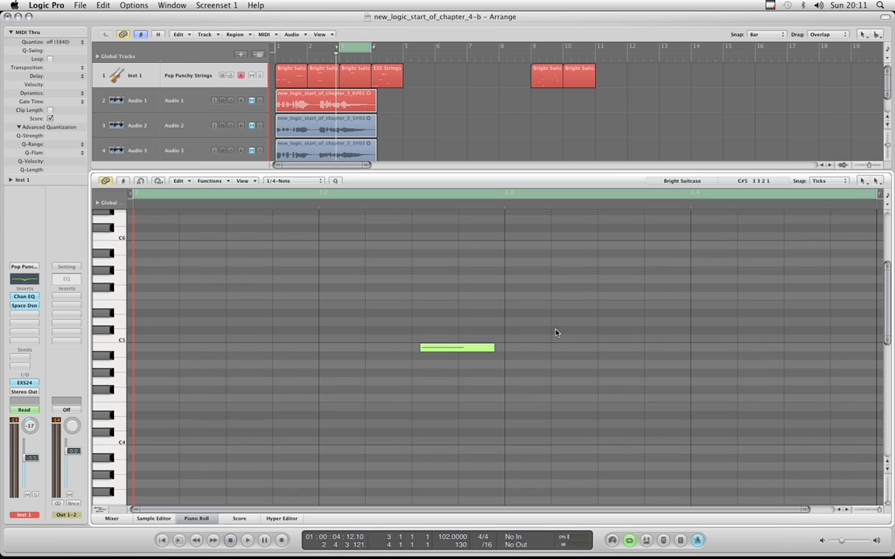
scroll(511, 339, down, 1)
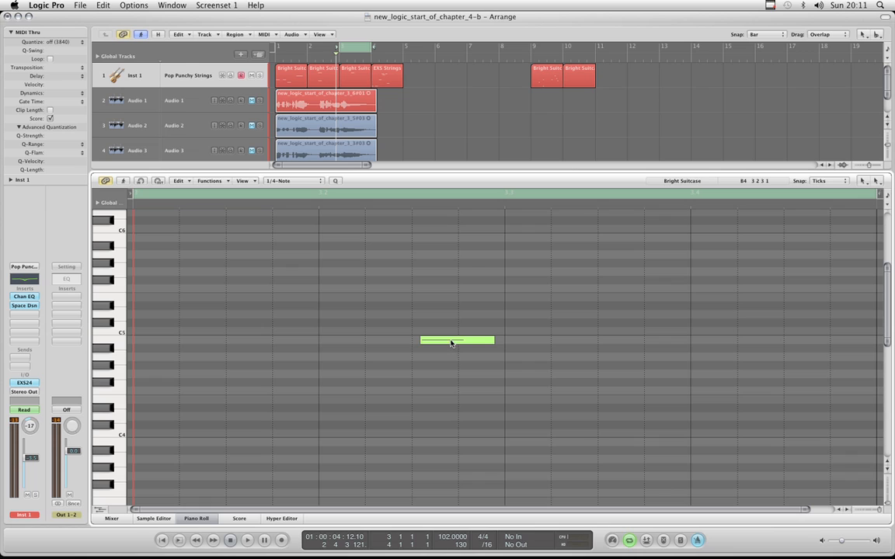
drag(451, 343, 450, 334)
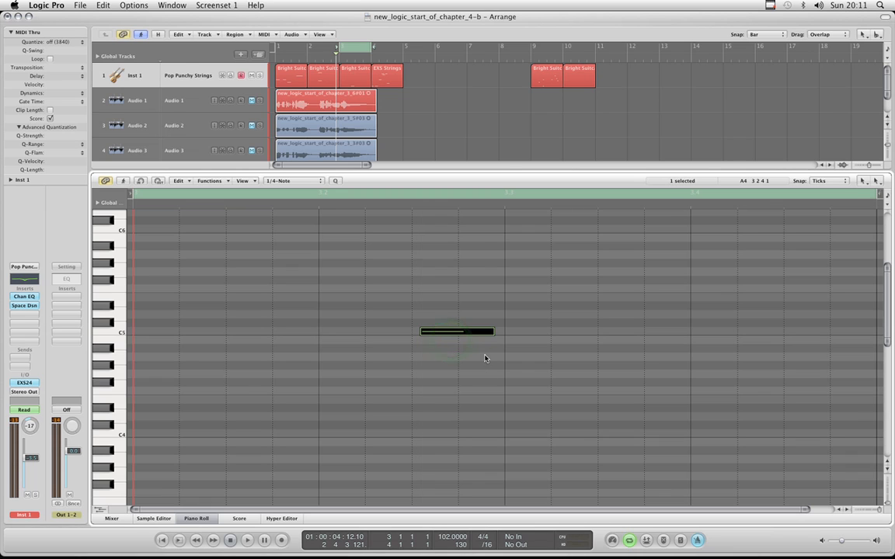
scroll(480, 359, up, 2)
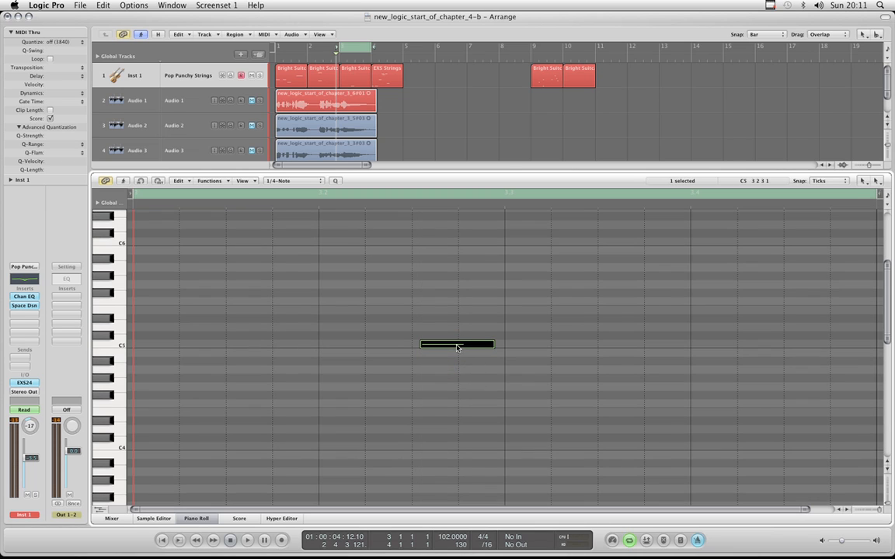
drag(457, 347, 442, 312)
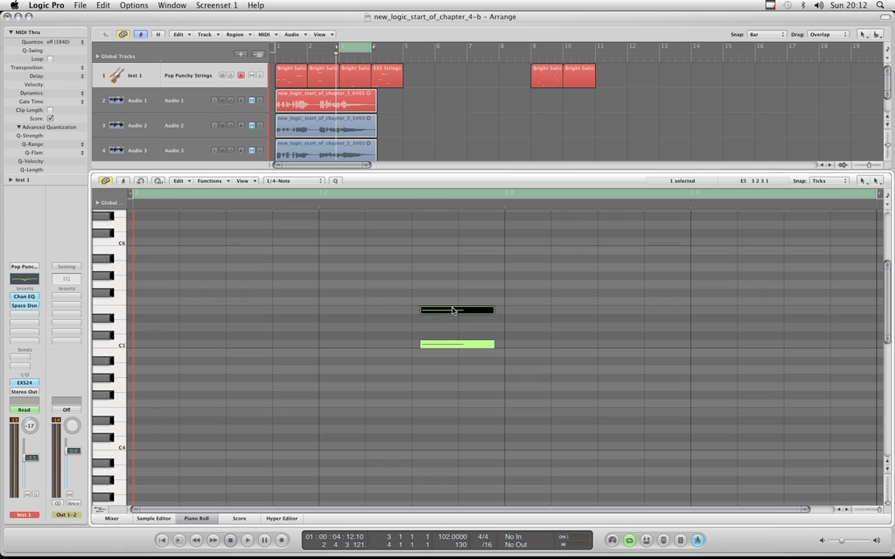
Step: Copy the E5 note up to G5 at the same start time, select the three-note chord and play it
drag(452, 312, 447, 285)
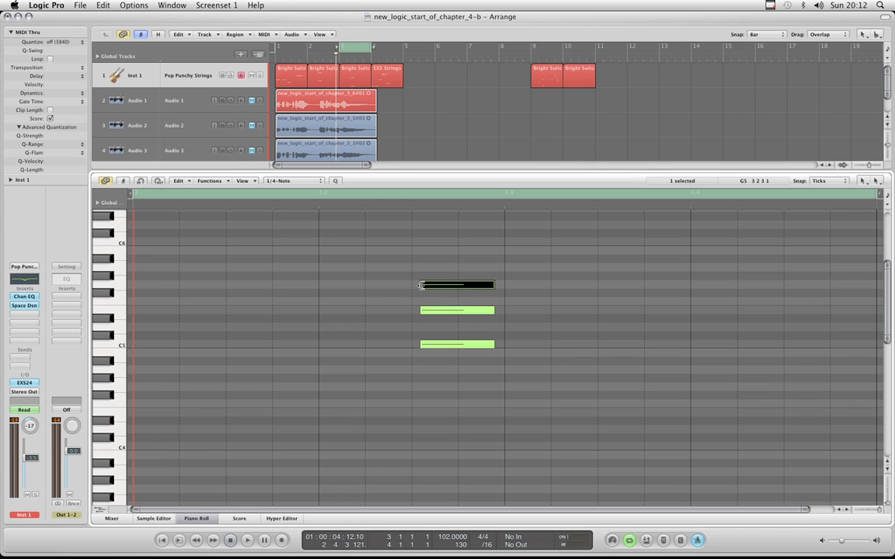
mouse_move(446, 286)
mouse_down()
mouse_move(446, 274)
mouse_move(445, 285)
mouse_up()
drag(445, 269, 467, 401)
key(space)
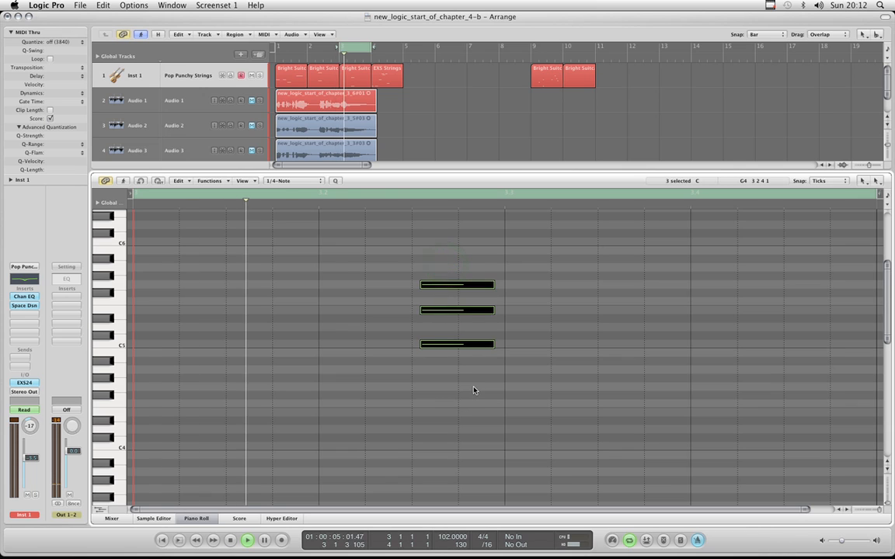
Step: Move the whole three-note chord down two octaves so its lowest note is C3, and play it
drag(445, 267, 467, 380)
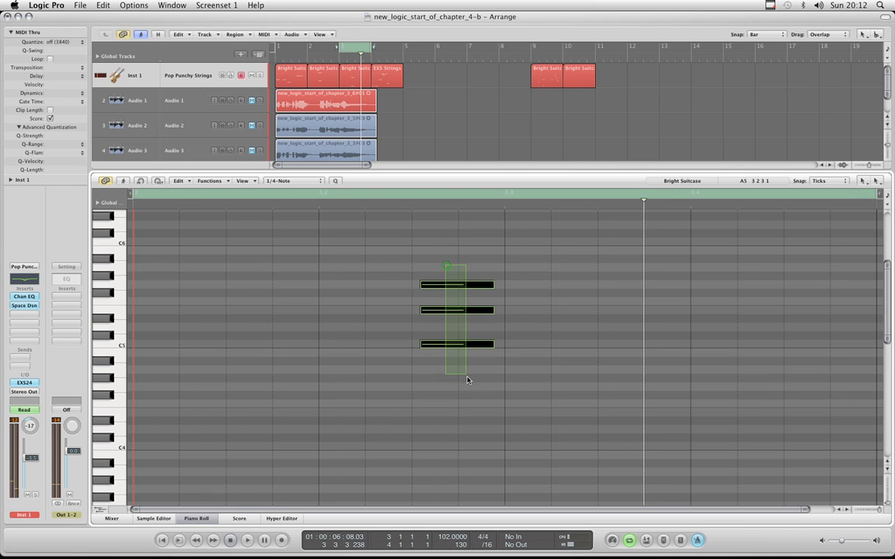
drag(457, 344, 419, 373)
key(space)
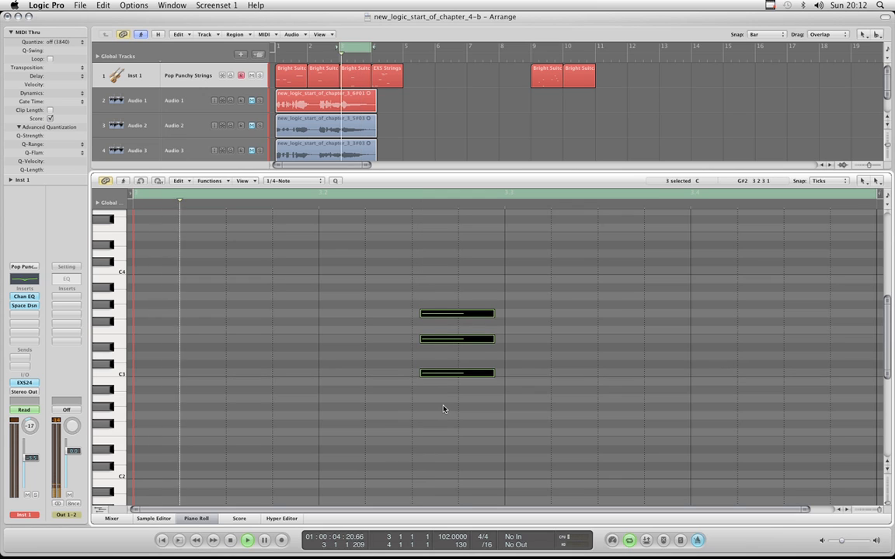
key(space)
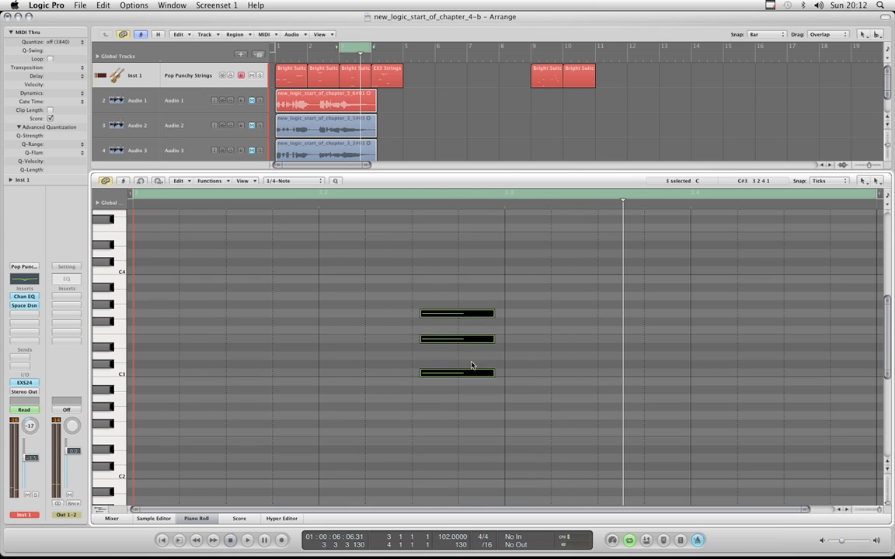
Step: Copy the G3 note up to B3 to extend the chord to C ma7, then select all four notes and play them
click(522, 313)
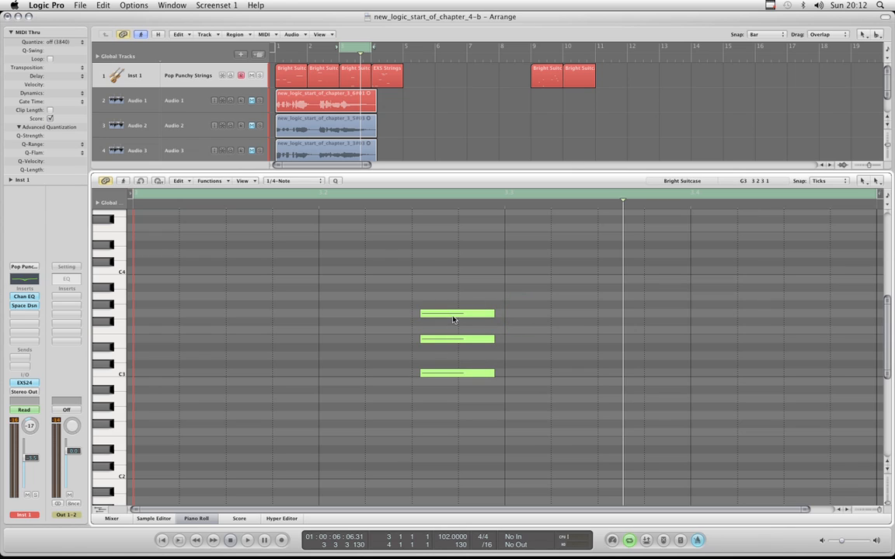
drag(454, 314, 490, 418)
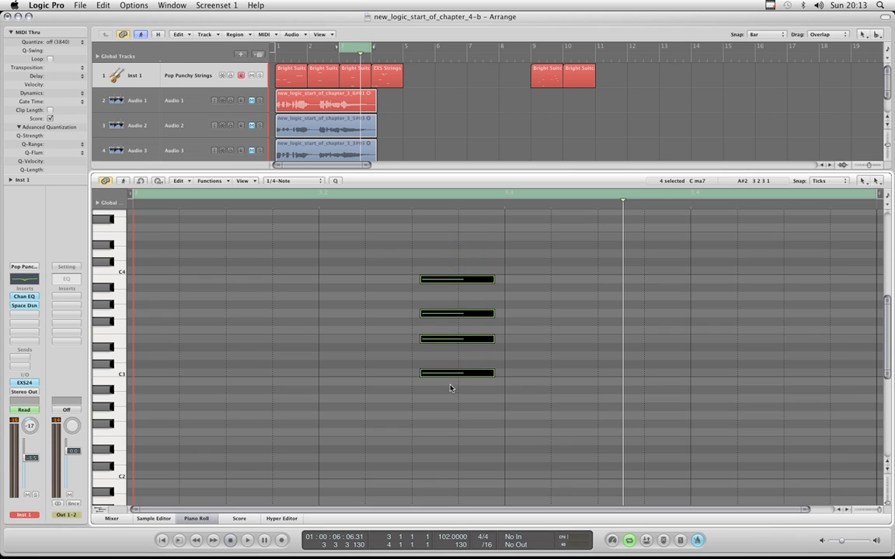
key(space)
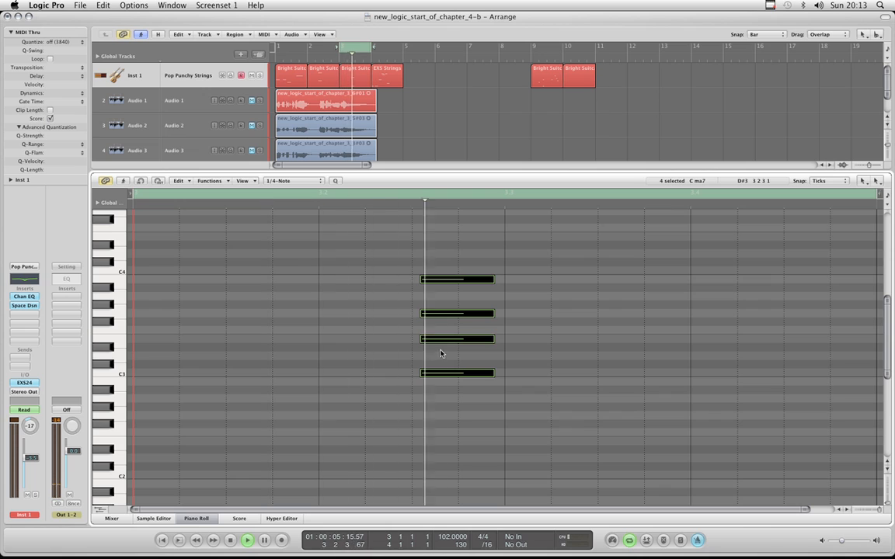
Step: Lower the chord's top note to A#3 to form C7, and select all four notes
click(517, 280)
drag(457, 279, 458, 288)
drag(432, 251, 493, 389)
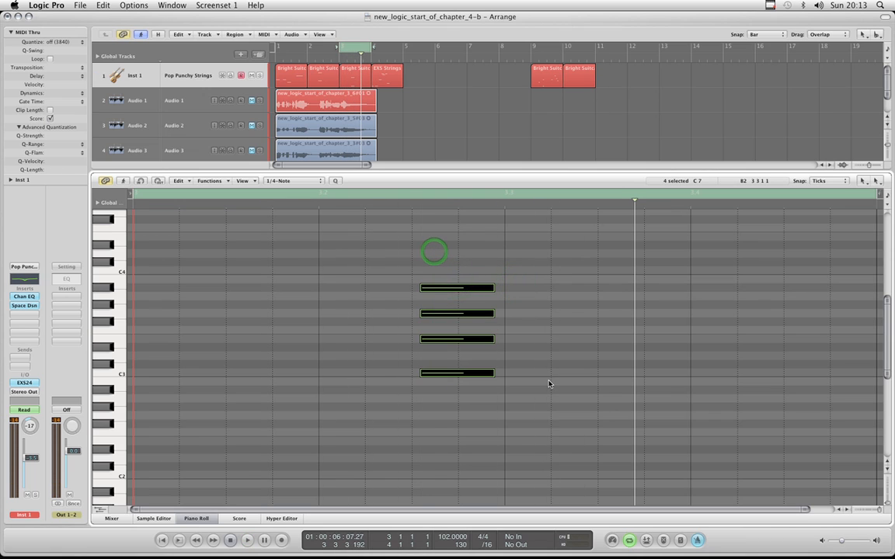
Step: Lower the chord's top note to A3 to form C6, then select the four notes and play the chord
click(515, 303)
drag(458, 289, 458, 297)
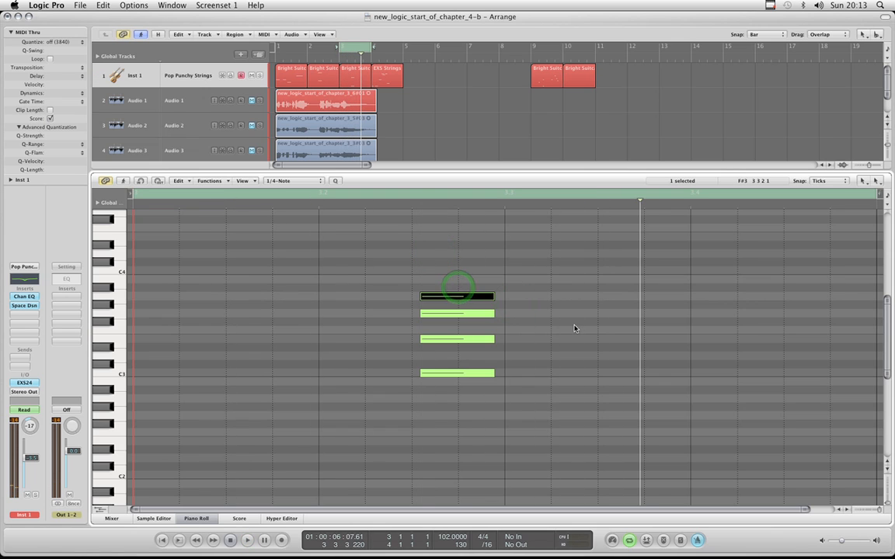
key(space)
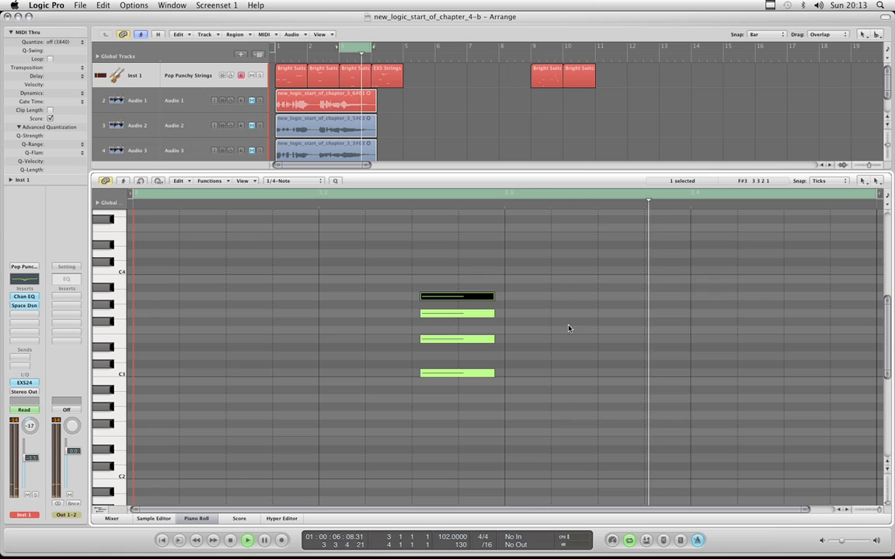
key(space)
drag(466, 283, 471, 407)
key(space)
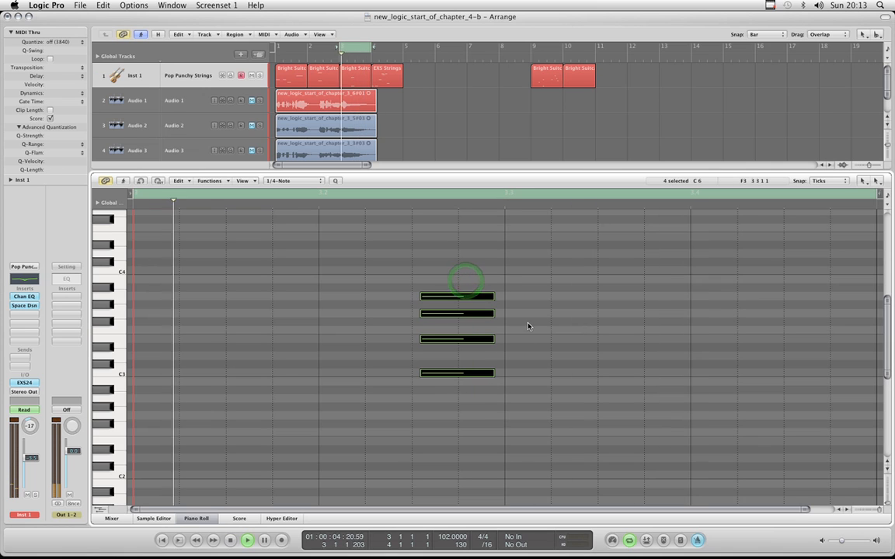
click(528, 323)
key(space)
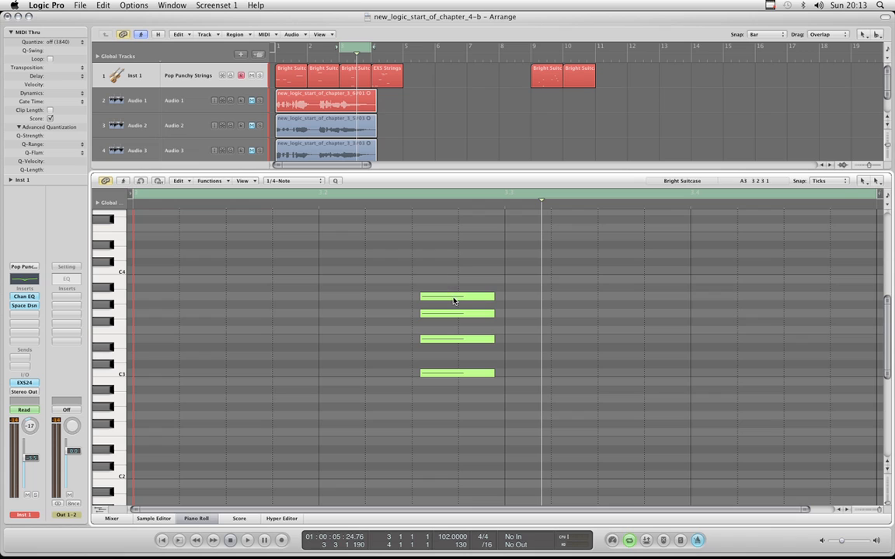
Step: Delete the chord's three upper notes, keeping only the C3 note
drag(444, 279, 463, 360)
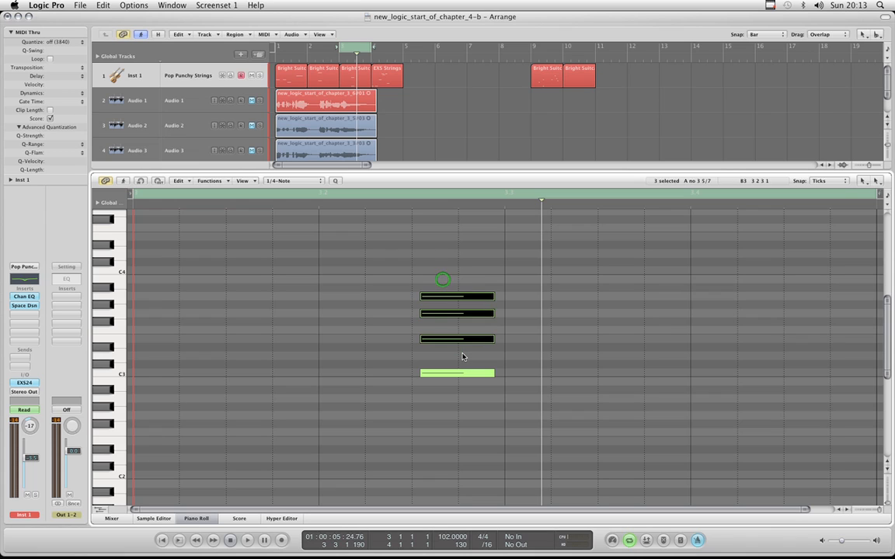
key(Delete)
scroll(549, 351, down, 2)
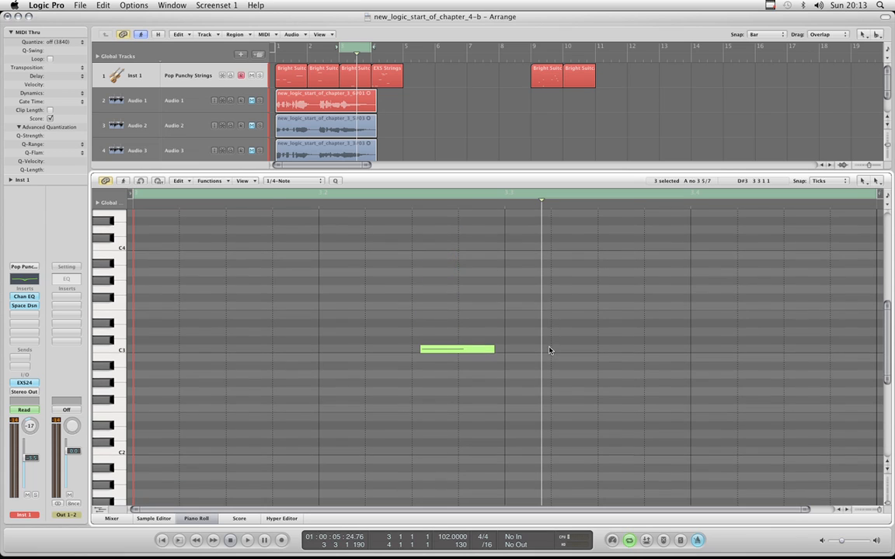
Step: Return the playhead to the start of bar 3 and move the C3 note to the start of the bar
drag(540, 321, 132, 327)
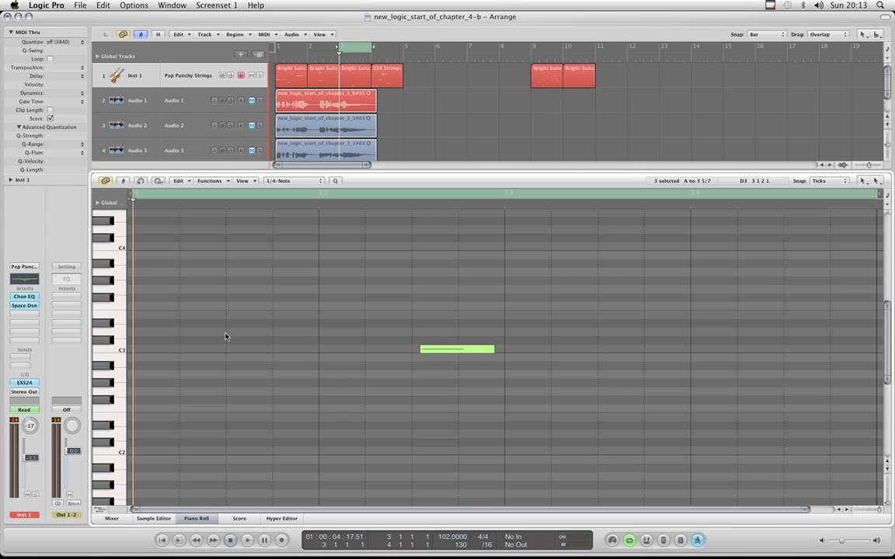
scroll(275, 333, down, 1)
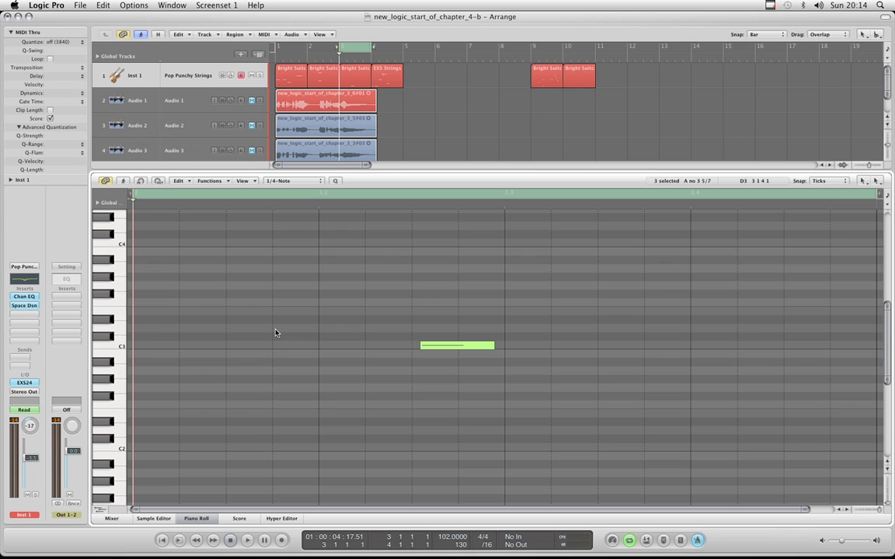
scroll(303, 333, down, 2)
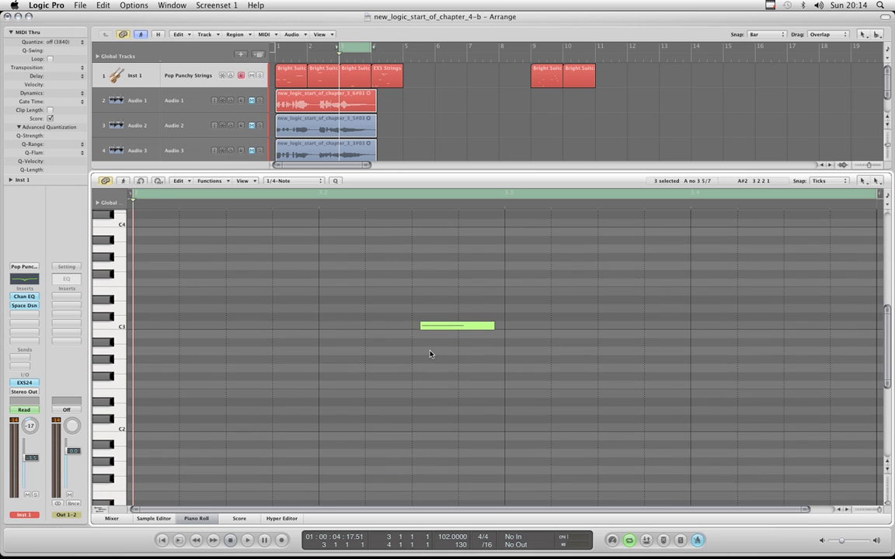
drag(455, 325, 166, 329)
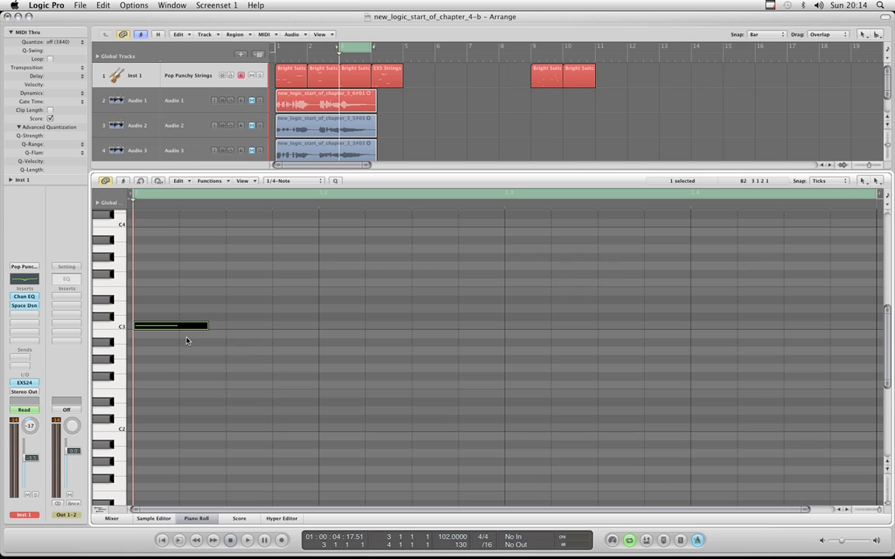
Step: Copy the C3 note to 3.1.4, 3.2.3, 3.3.1 and 3.4.1, playing back the rhythm
drag(170, 328, 443, 331)
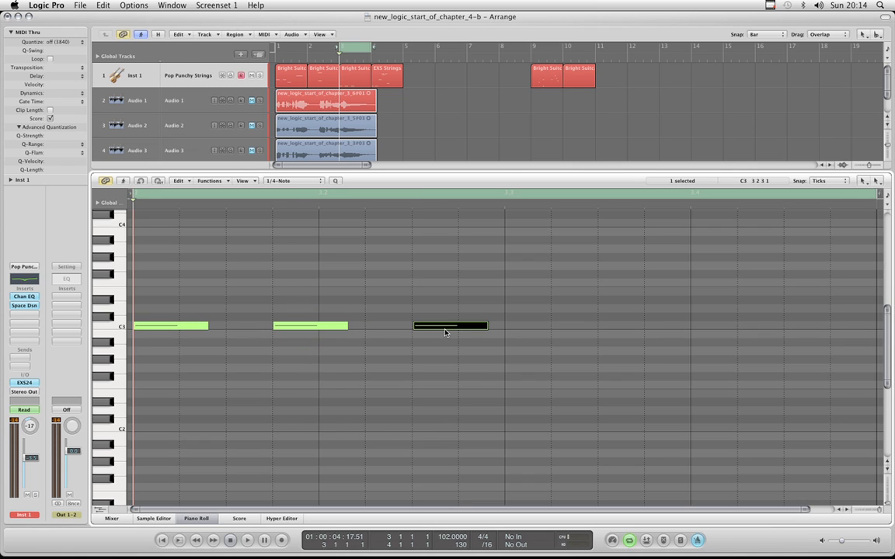
key(space)
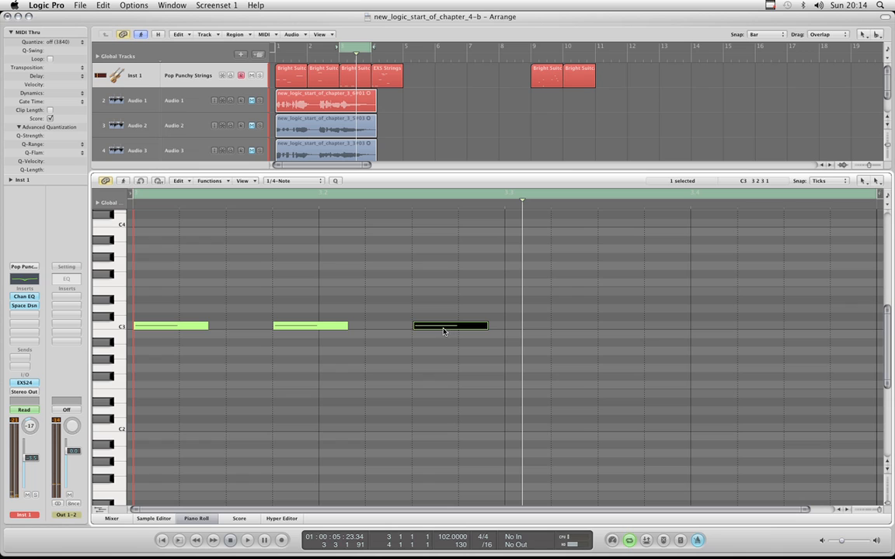
drag(434, 329, 709, 328)
key(space)
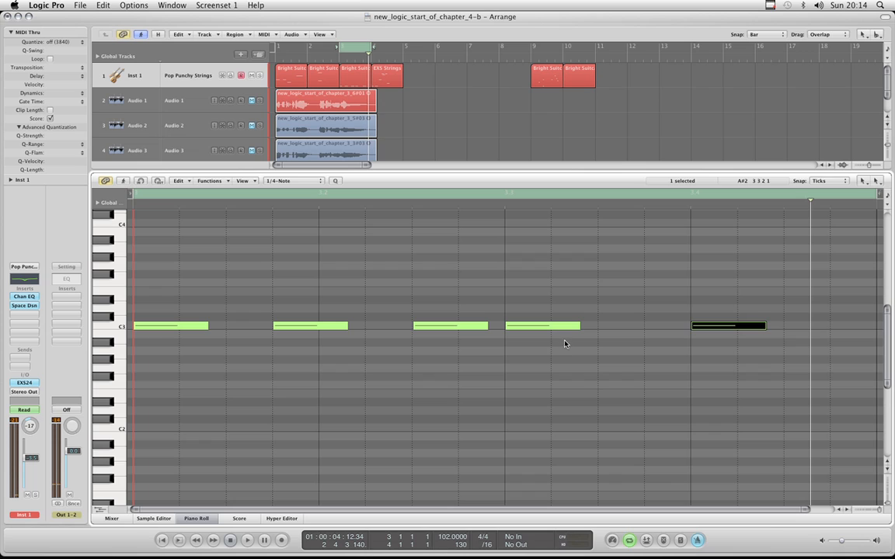
Step: Copy the C3 note at 3.3.1 up to E3 and G3, then select the three notes and play the bar
click(532, 326)
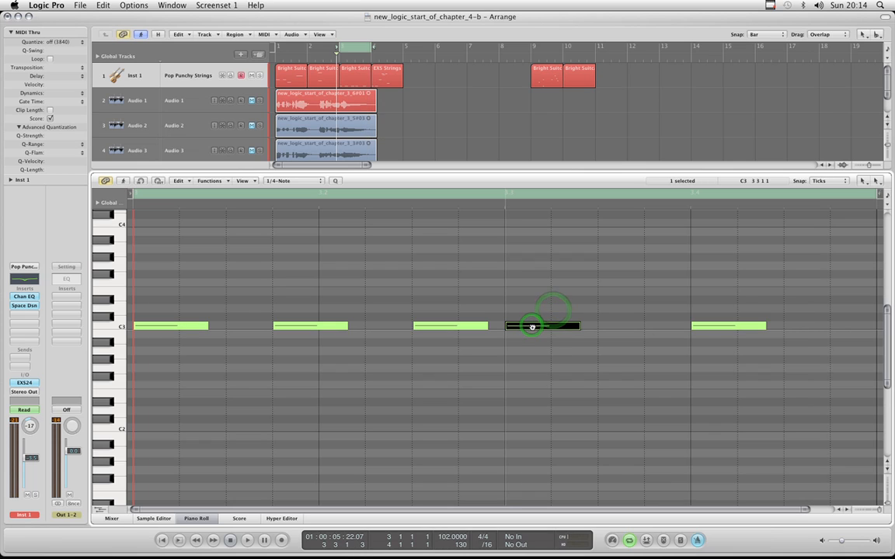
alt+drag(532, 326, 540, 294)
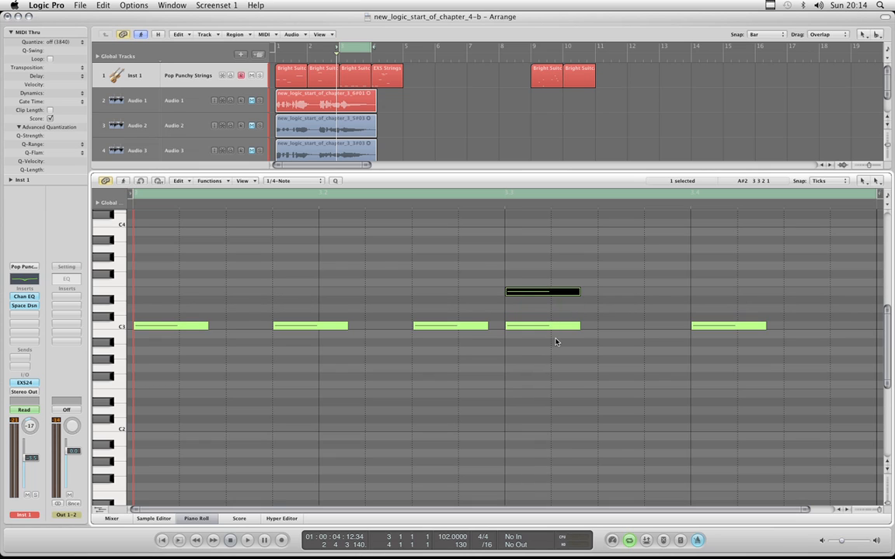
click(536, 295)
drag(536, 294, 537, 348)
key(space)
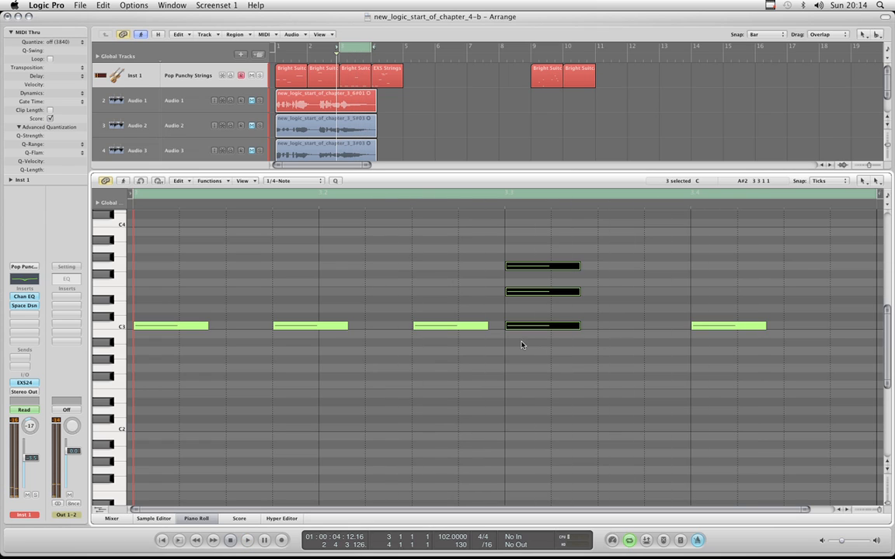
Step: Build a chord from the C3 note at 3.2.3 with copies on D#3 and G3, trying G#3 on top, and play the bar
click(451, 318)
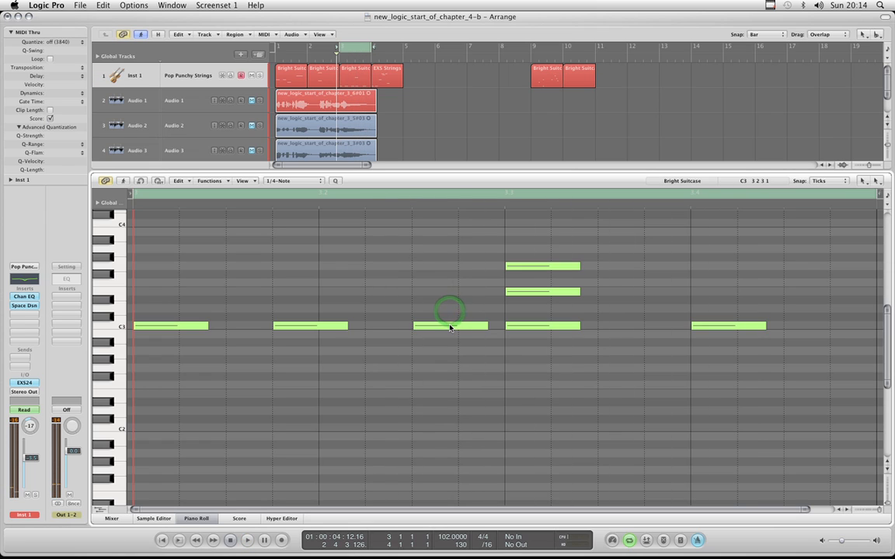
drag(449, 327, 449, 266)
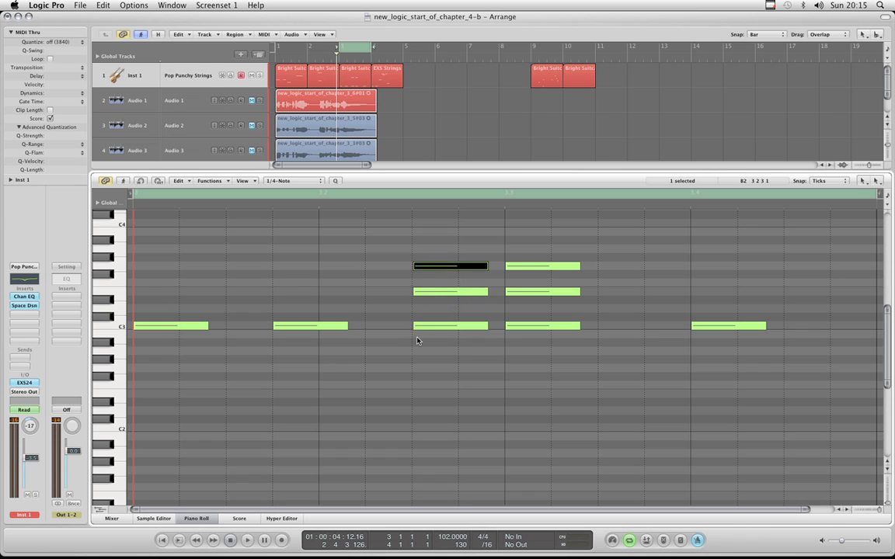
drag(445, 269, 445, 263)
key(space)
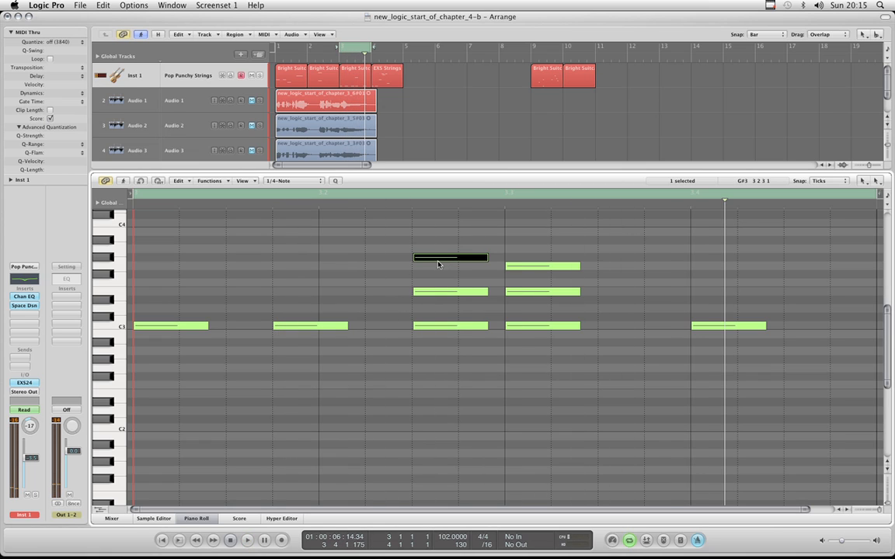
drag(441, 262, 426, 301)
key(space)
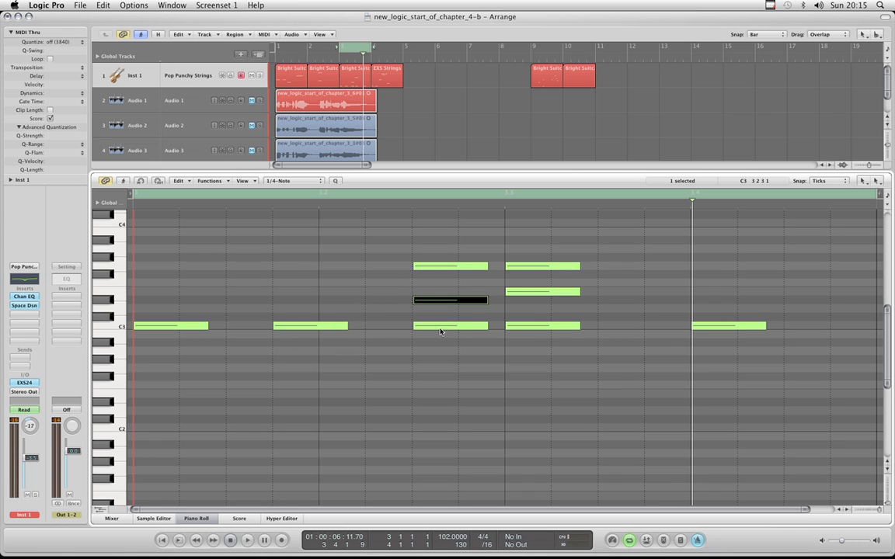
Step: Copy the C3 note at 3.1.4 up to D3 and F3, select the three notes and play the bar
drag(315, 326, 301, 283)
drag(286, 247, 310, 342)
key(space)
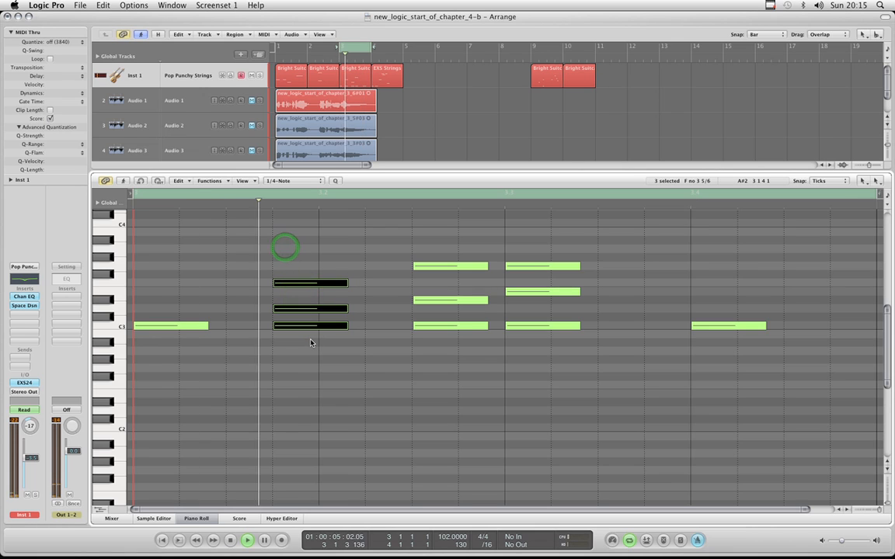
key(space)
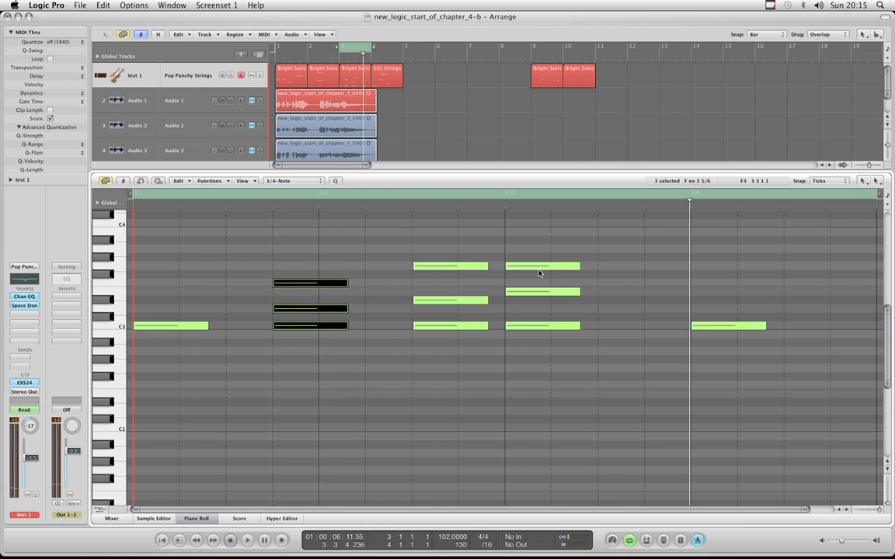
Step: Lower the upper two notes of the chord at 3.3.1 to D3 and F3, and play the bar
drag(532, 255, 542, 309)
key(space)
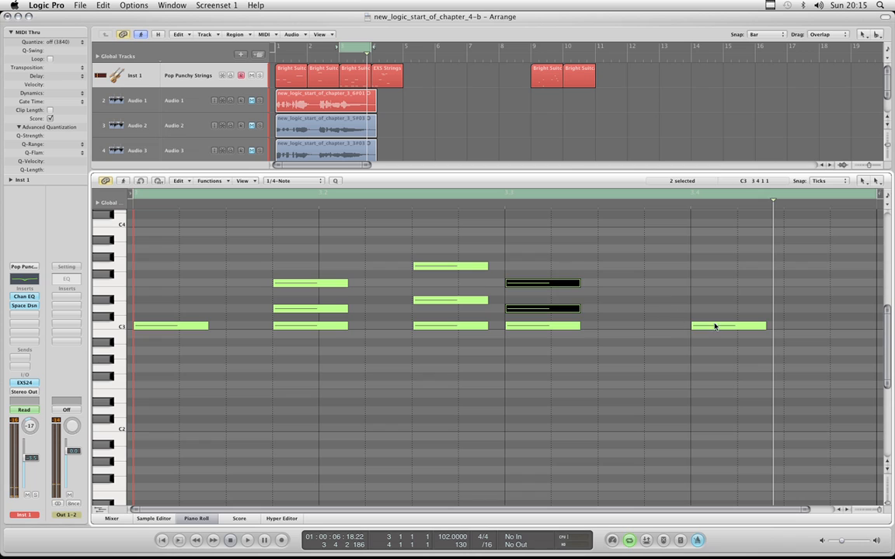
Step: Copy the C3 note at 3.4.1 up to D3, play the bar, and raise the copy to D#3
drag(722, 327, 723, 313)
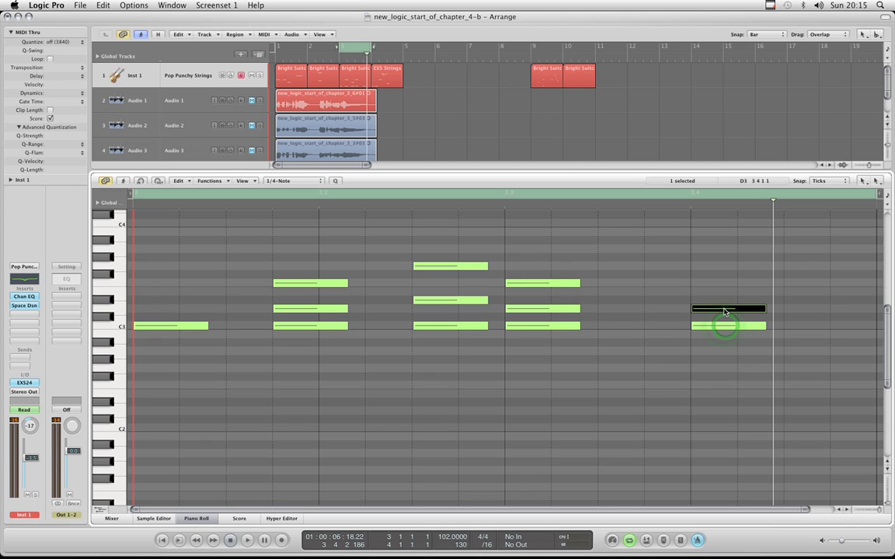
key(space)
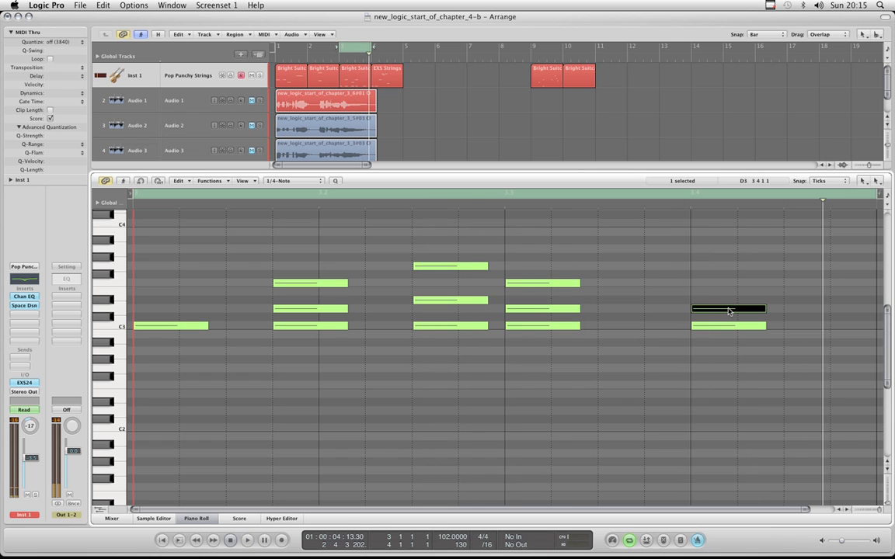
drag(727, 310, 729, 305)
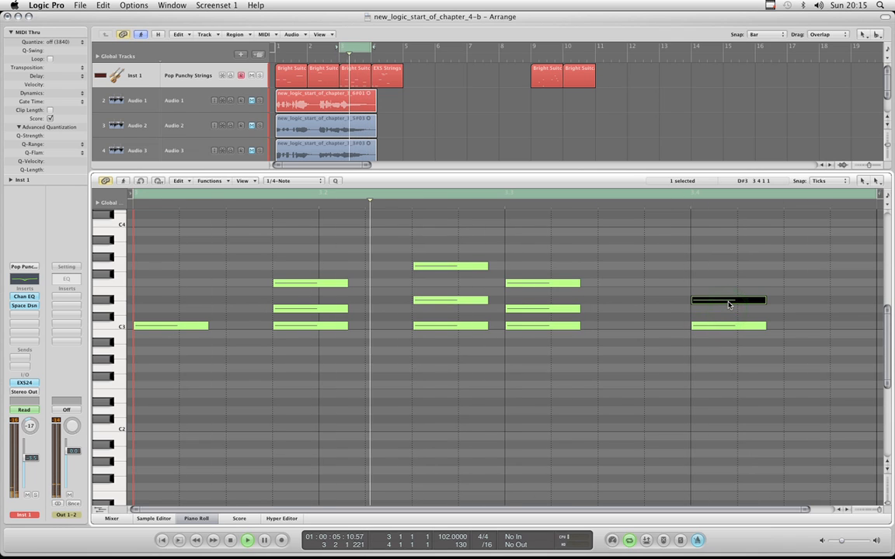
Step: Copy the C3 note at 3.1.1 up to D3, raise the copy to D#3, and play the bar
key(space)
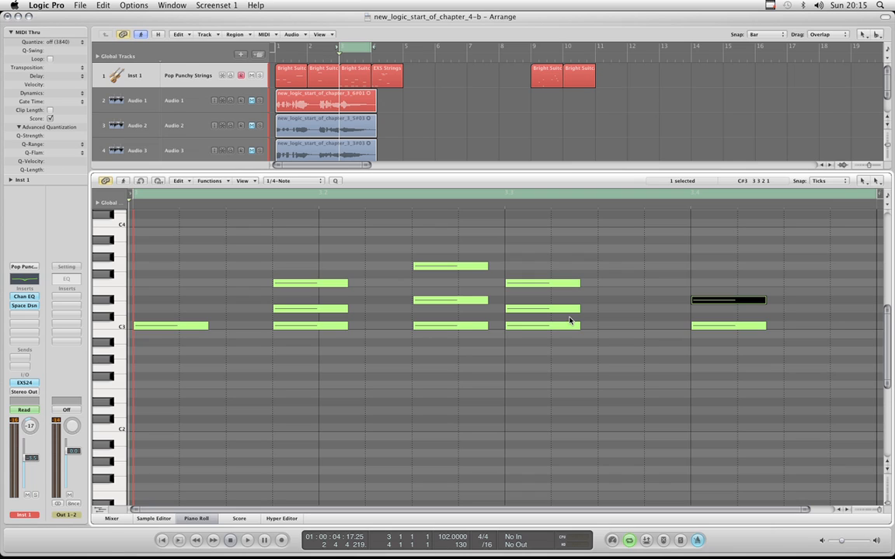
click(181, 326)
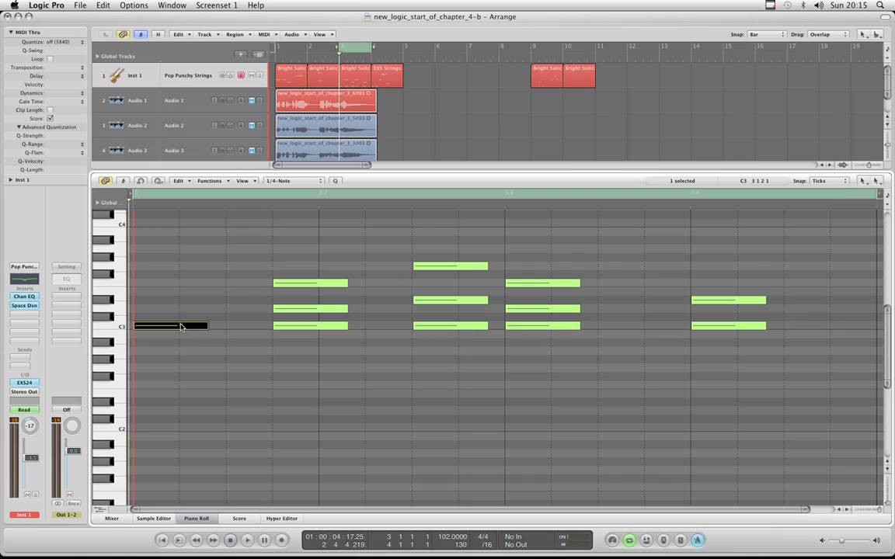
drag(180, 326, 180, 309)
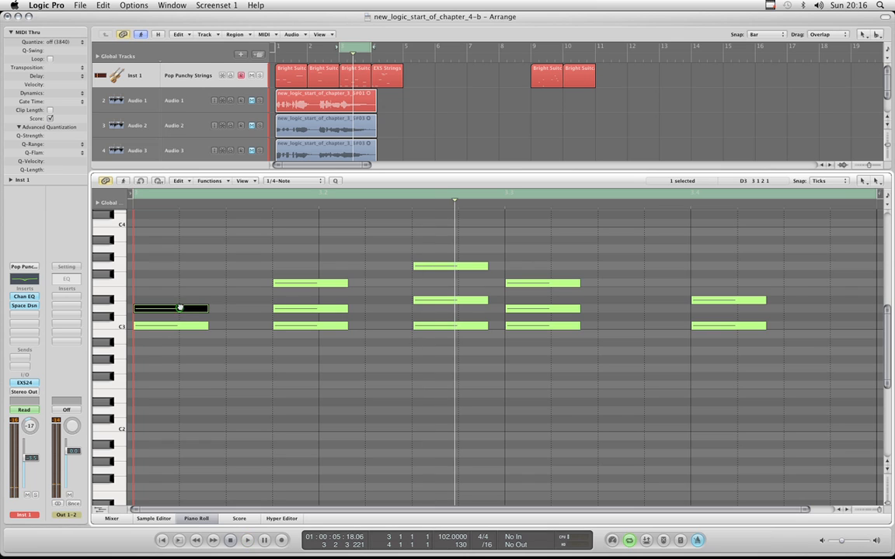
drag(181, 308, 180, 302)
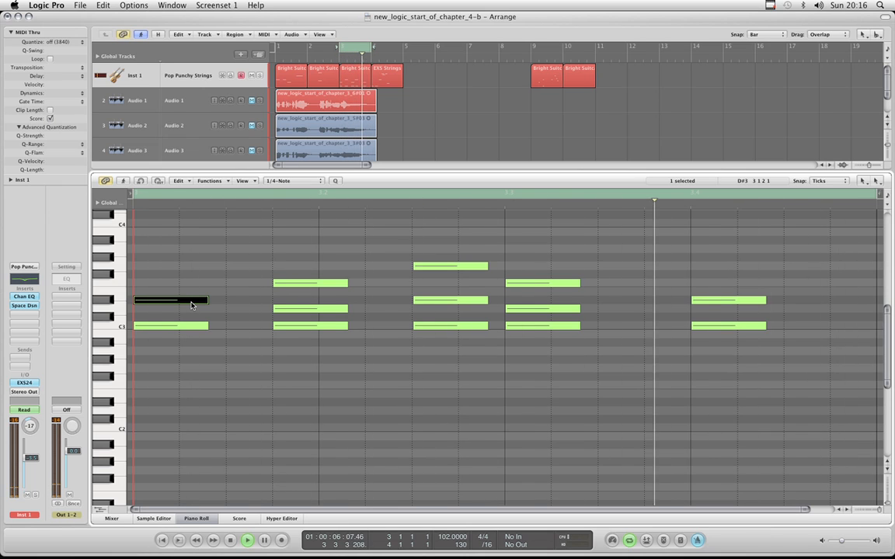
key(space)
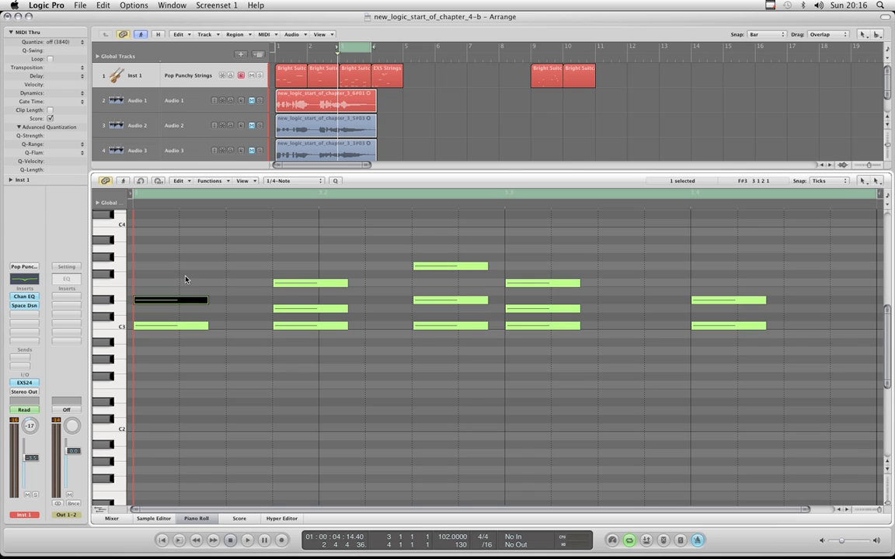
Step: Copy the F3 note at 3.1.4 up to G#3 and play the bar
drag(303, 282, 309, 258)
key(space)
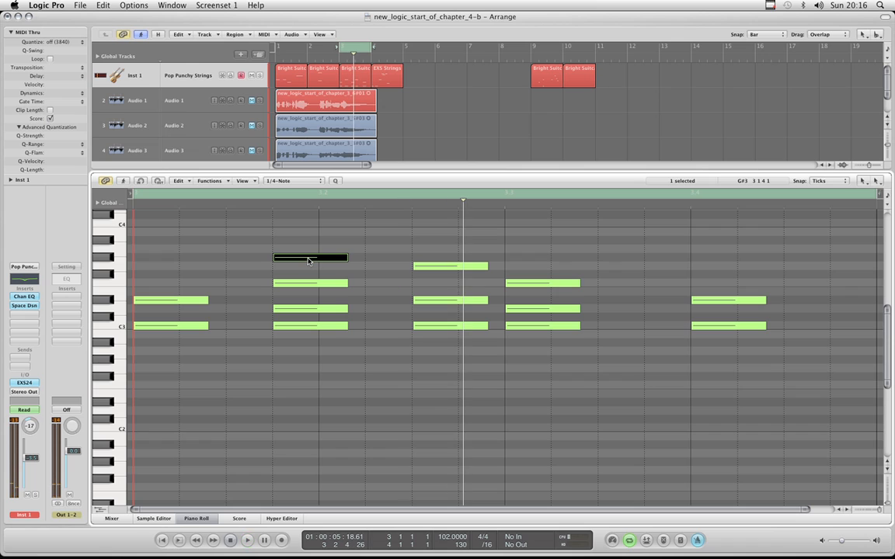
key(space)
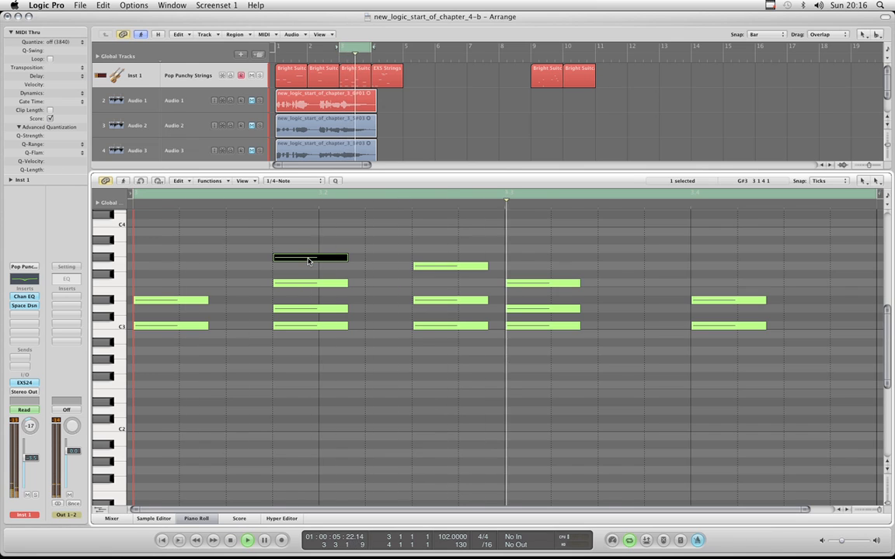
key(space)
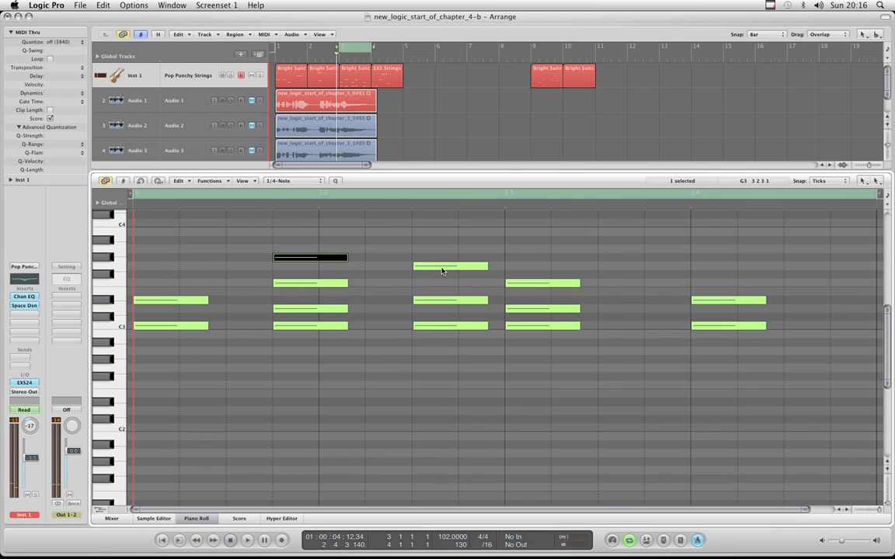
Step: Try raising the top note of the chord at 3.3.1 to G3 with a copy of it on F3, and play the bar
click(545, 284)
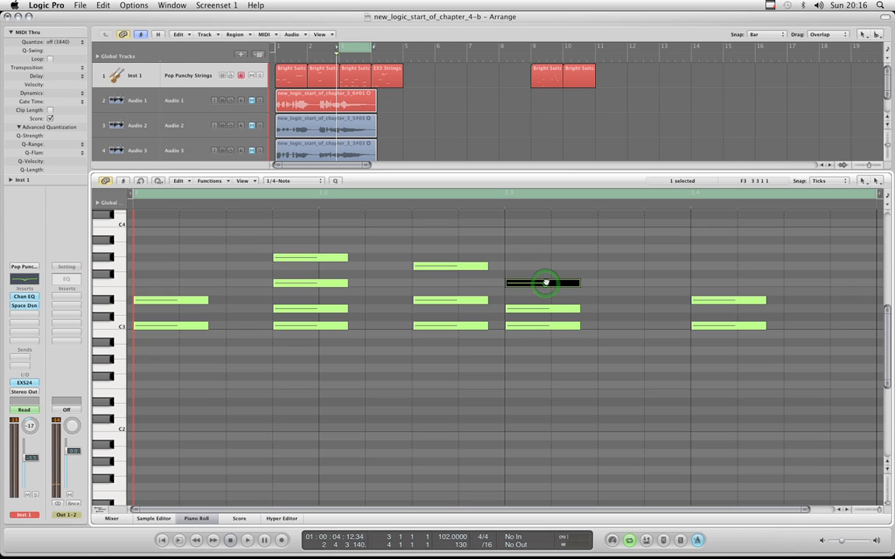
drag(544, 282, 545, 266)
key(space)
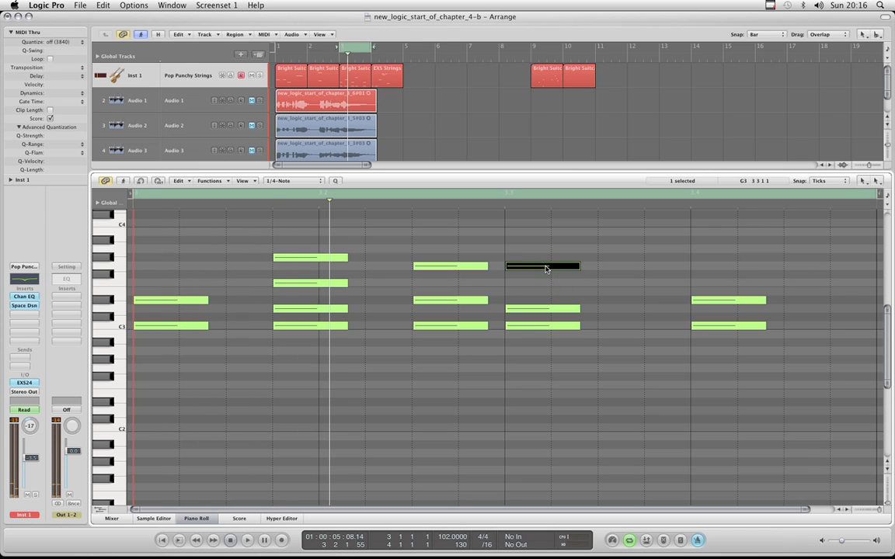
drag(535, 279, 535, 286)
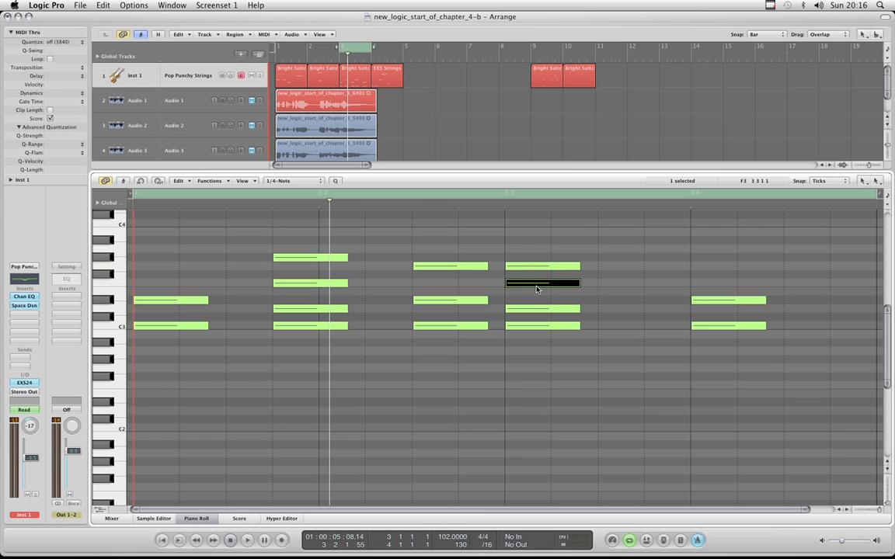
key(space)
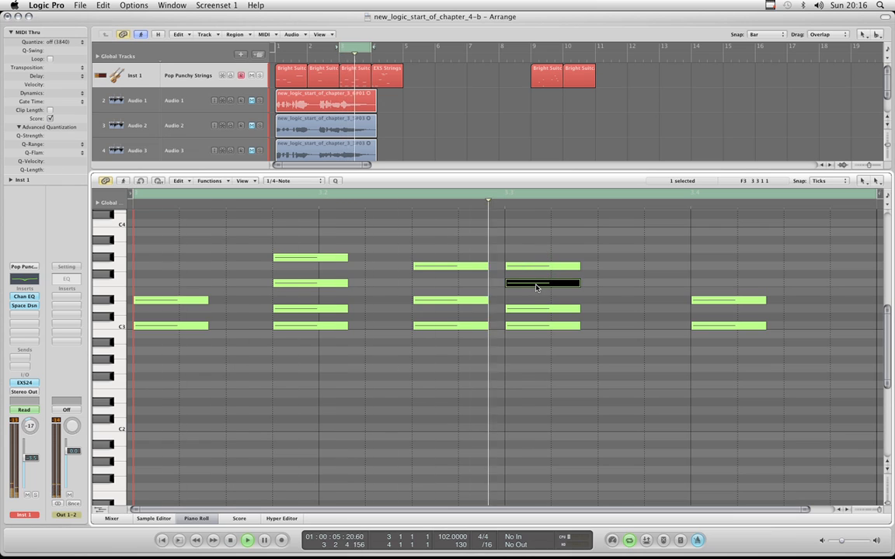
key(space)
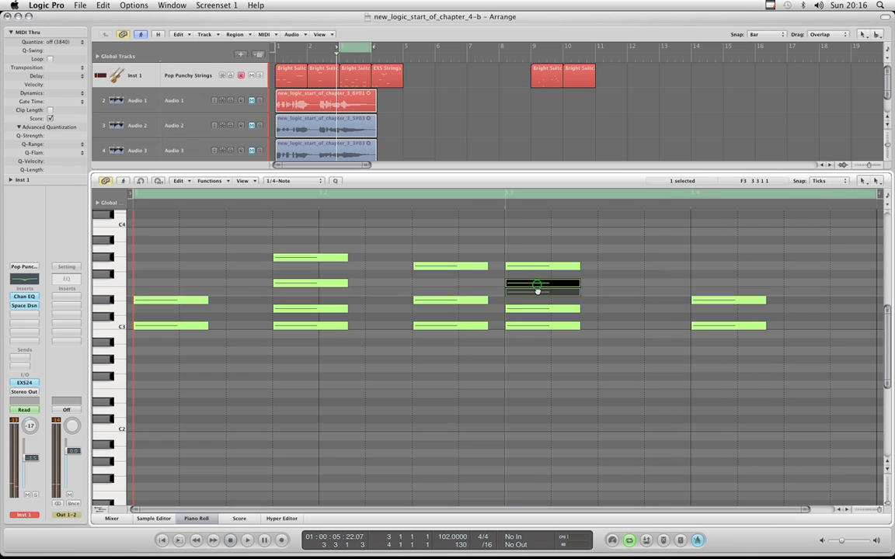
Step: Try the added inner note at 3.3.1 on E3 and back on F3, delete it, and lower the G3 note to F3
drag(536, 285, 538, 294)
key(space)
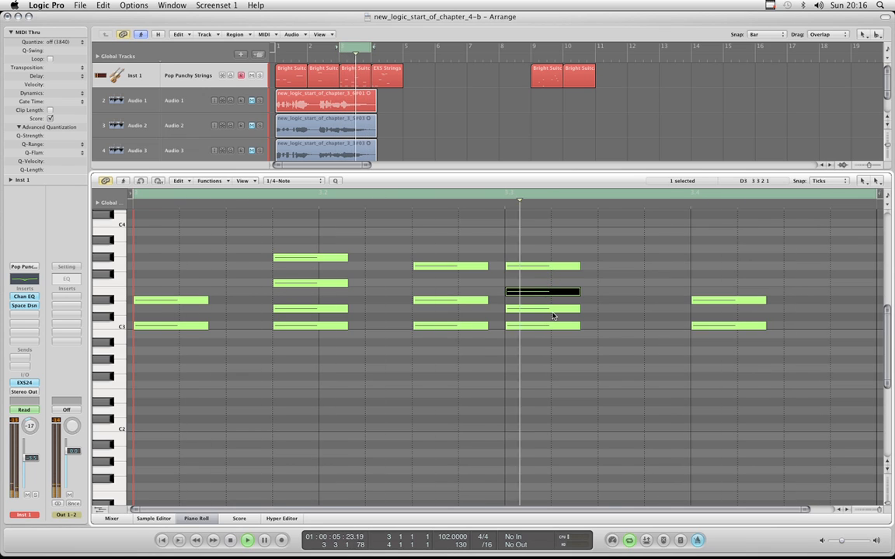
key(alt+Up)
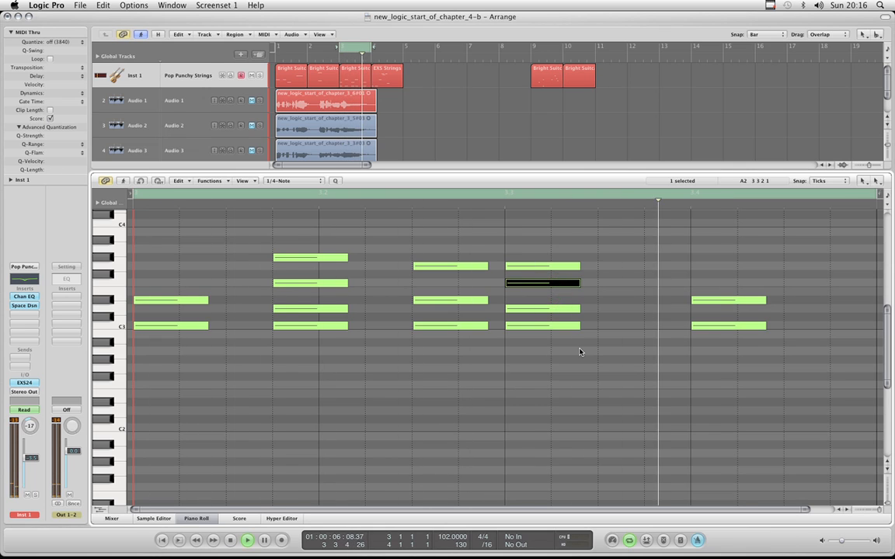
key(space)
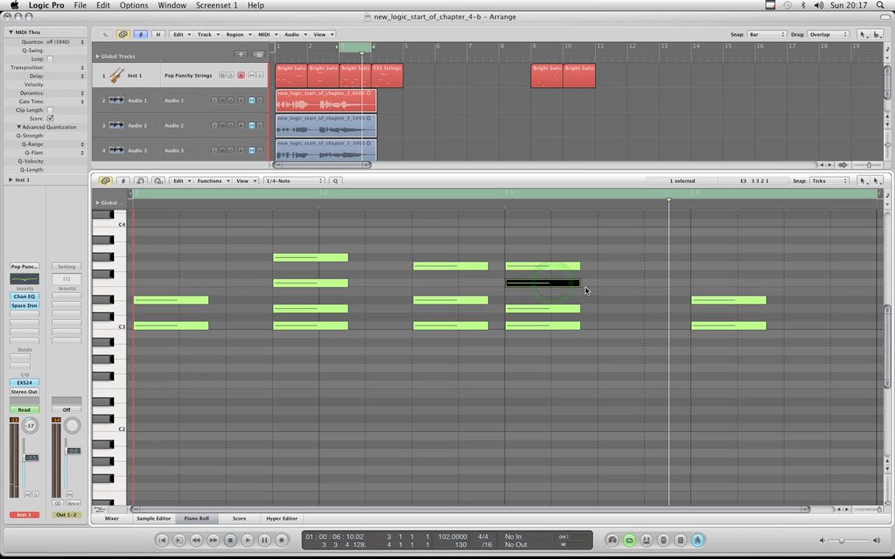
key(Delete)
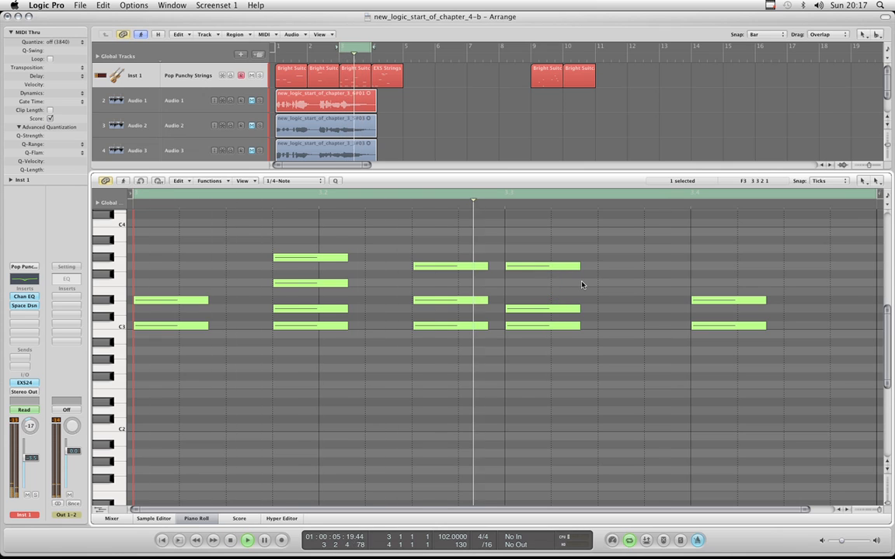
drag(544, 266, 544, 285)
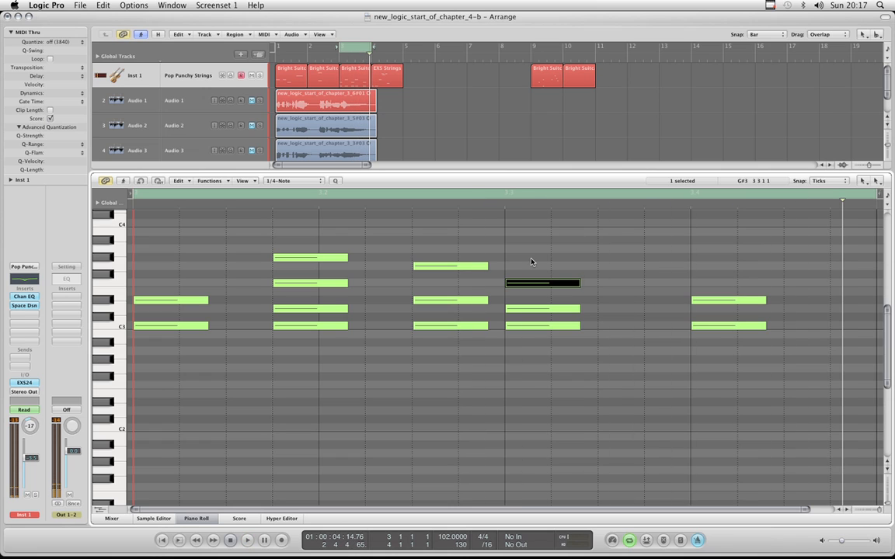
Step: Copy the F3 note at 3.3.1 up to A3, play the bar, and raise the copy to A#3
drag(541, 285, 536, 252)
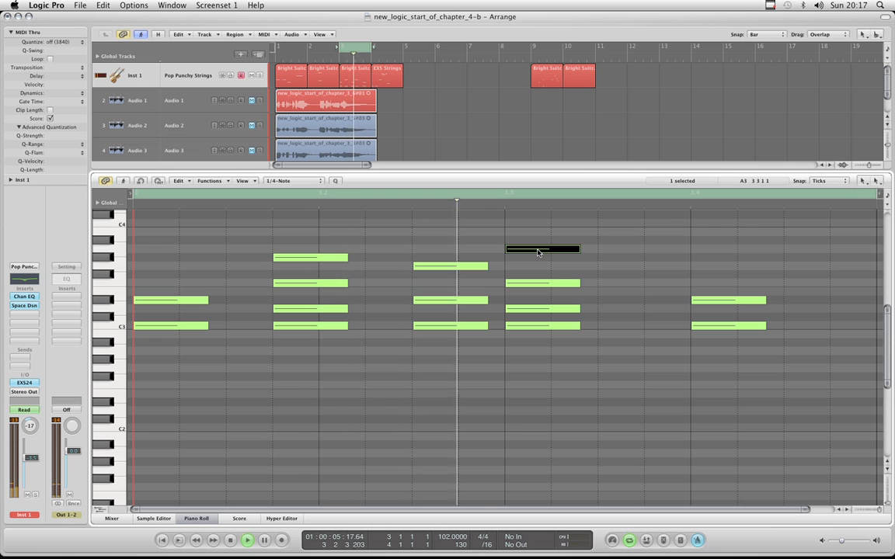
drag(537, 249, 536, 244)
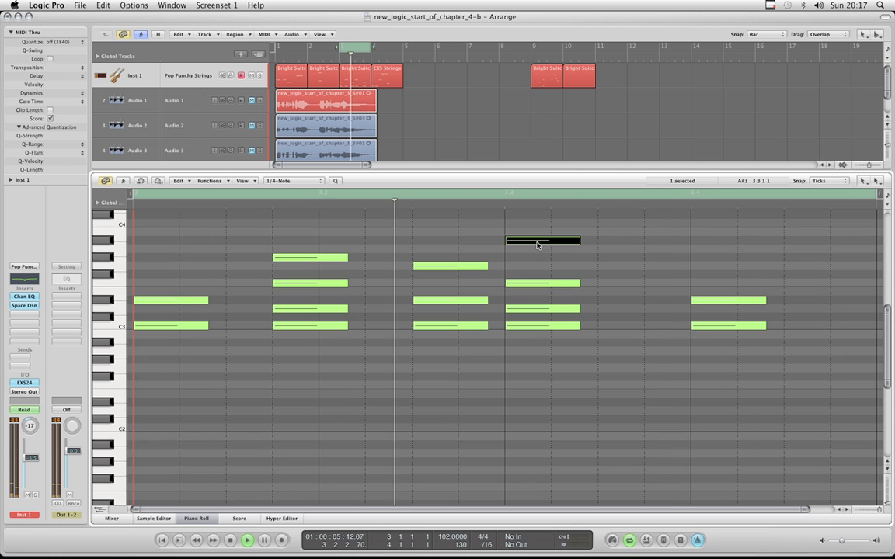
key(space)
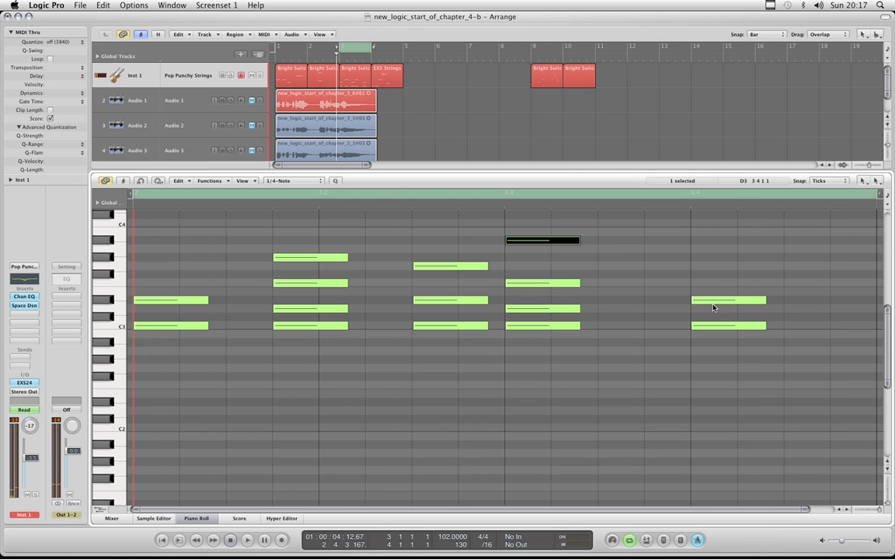
Step: Turn on MIDI Out for the Piano Roll, copy the D#3 note at 3.4.1 up to G3, and play the bar
click(159, 182)
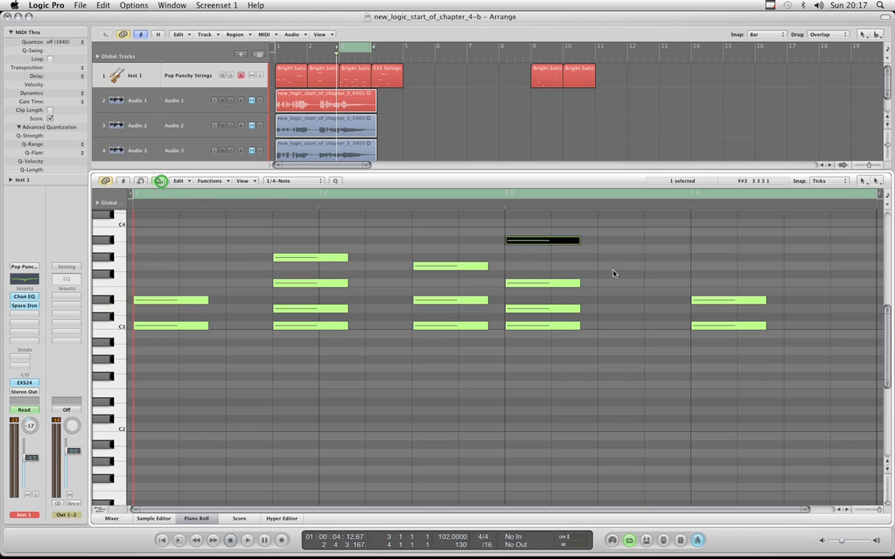
click(717, 301)
drag(718, 301, 717, 270)
key(space)
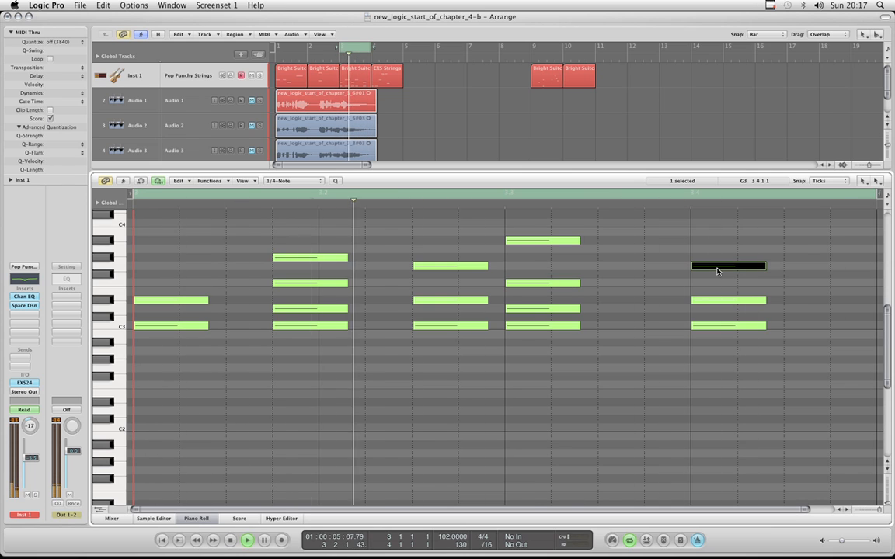
key(space)
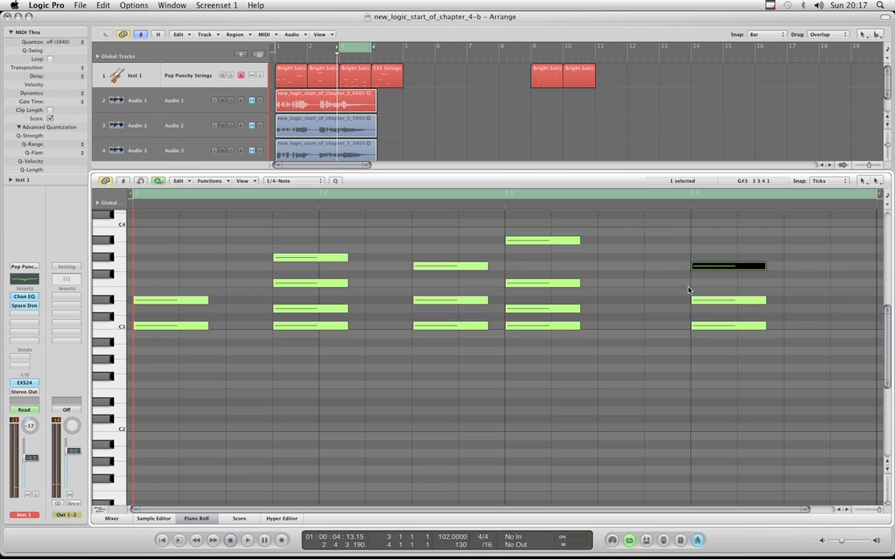
scroll(691, 313, up, 3)
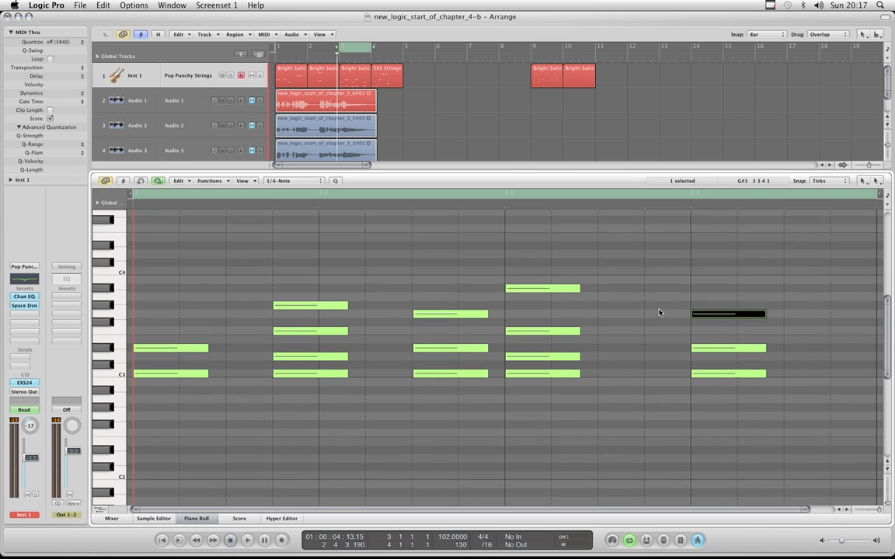
scroll(658, 313, down, 1)
scroll(659, 313, up, 1)
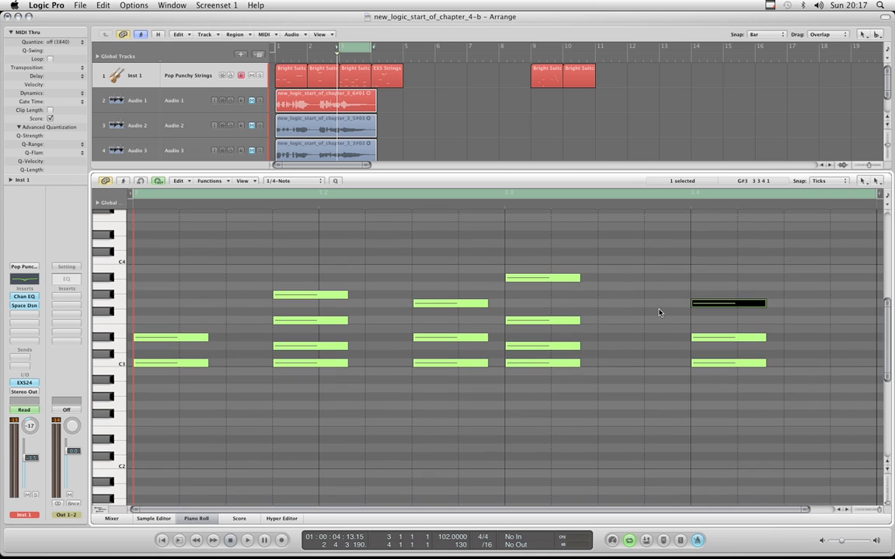
scroll(583, 361, up, 1)
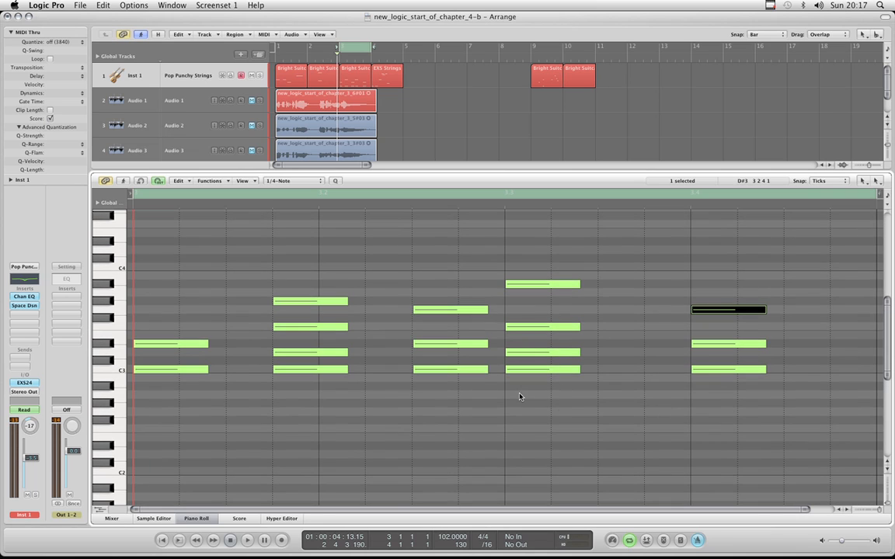